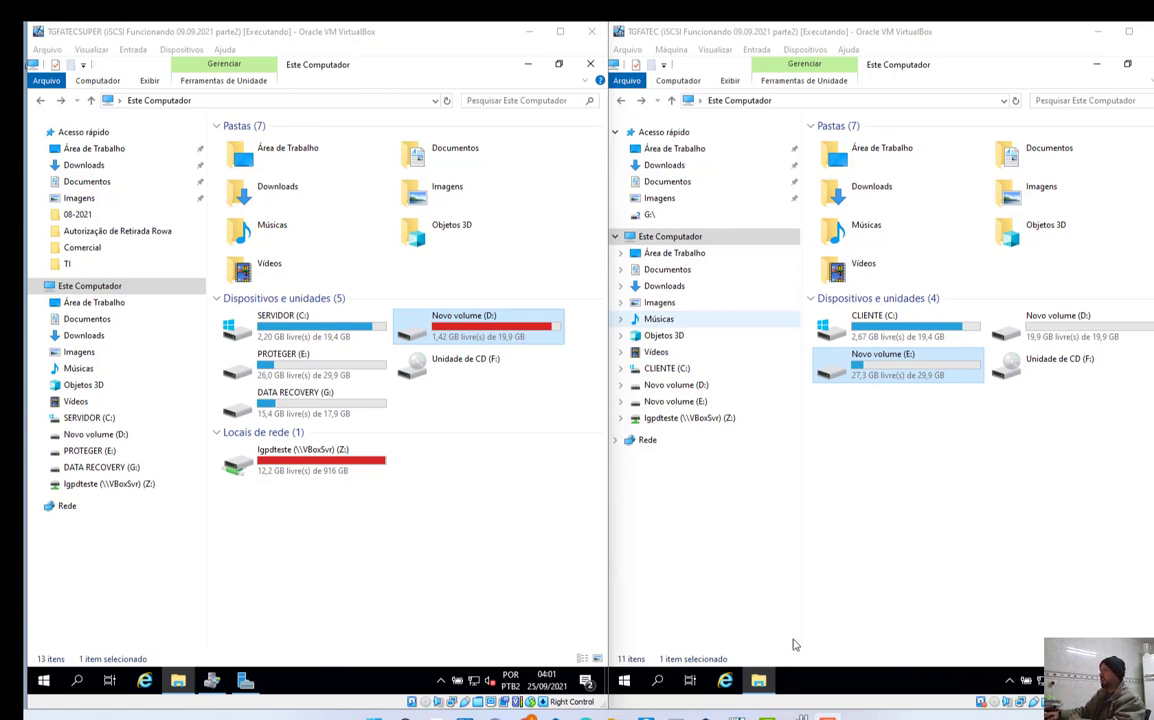
Open the iSCSI Initiator on the TGFATEC machine and enter 192.168.15.80 as the quick-connect target
left_click(657, 684)
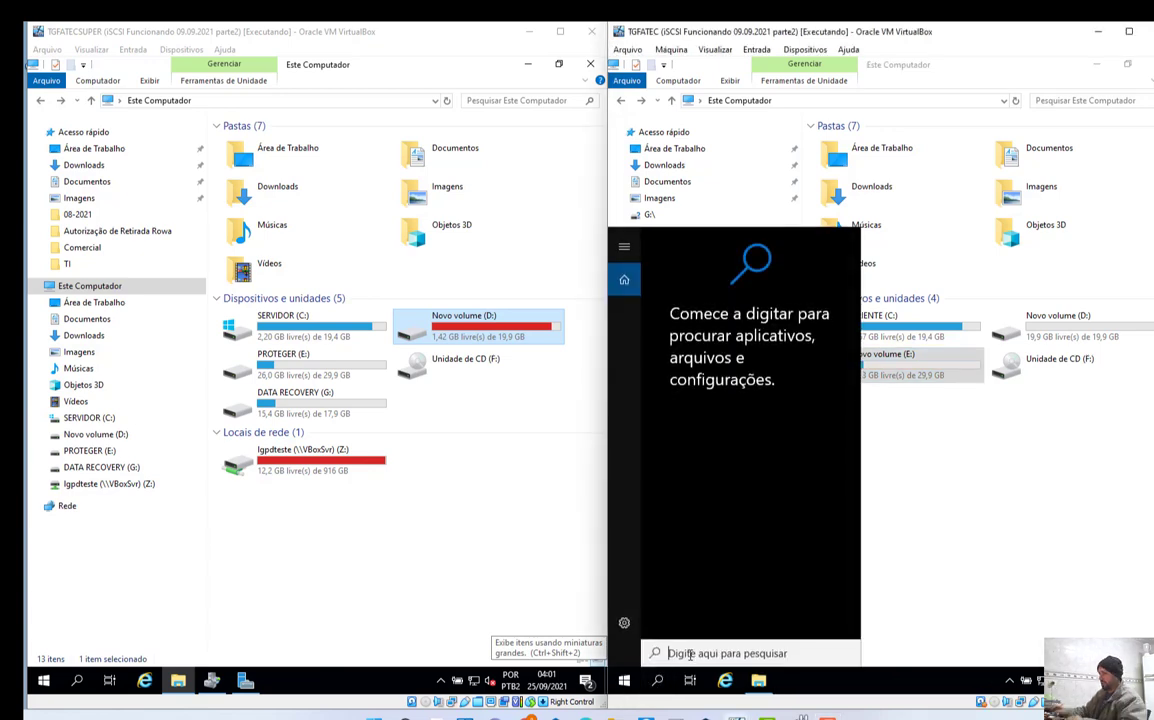
type("is")
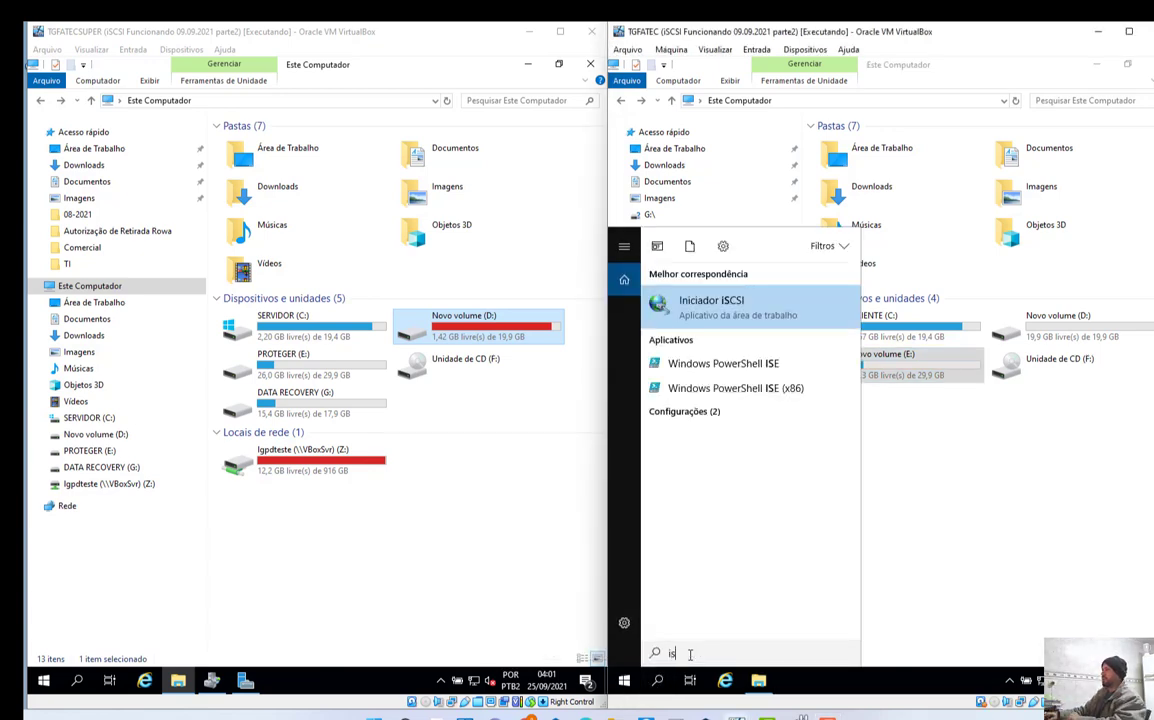
left_click(724, 309)
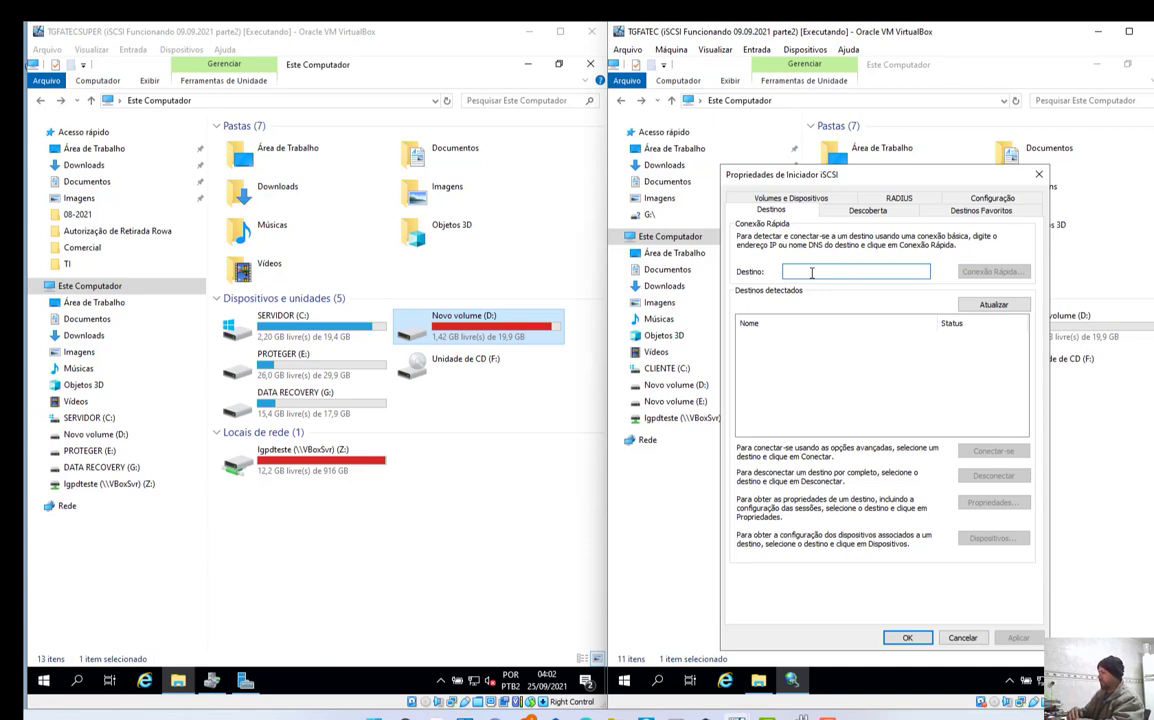
type("192.")
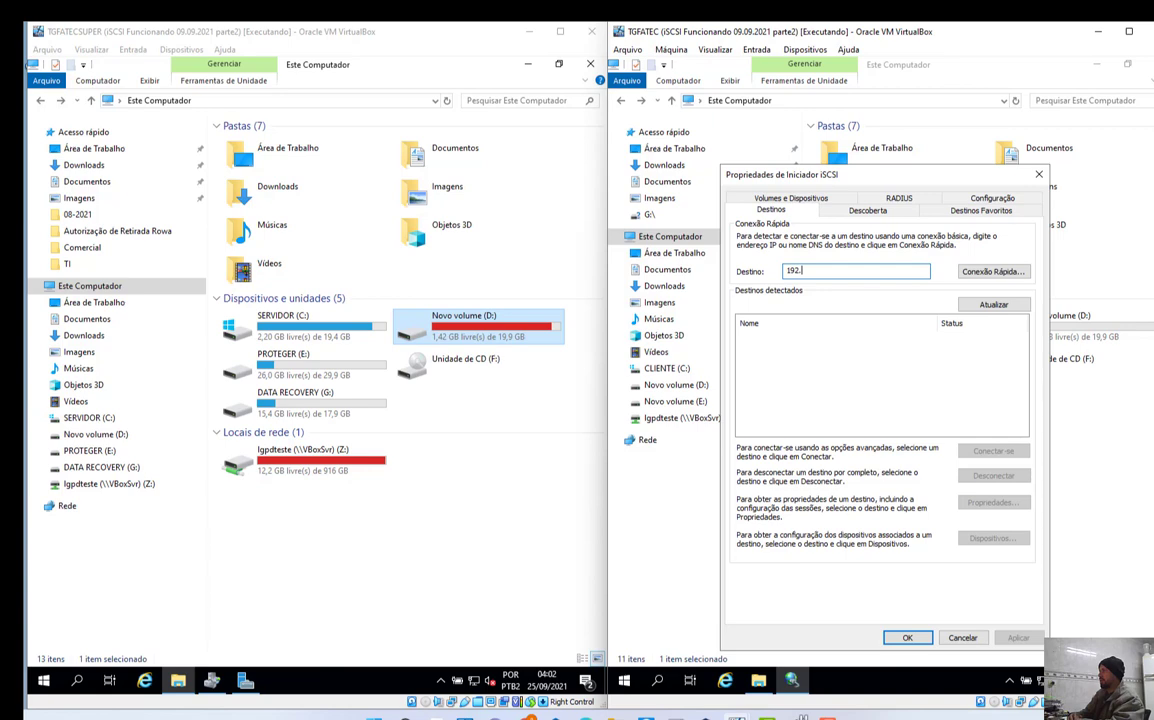
type("168.")
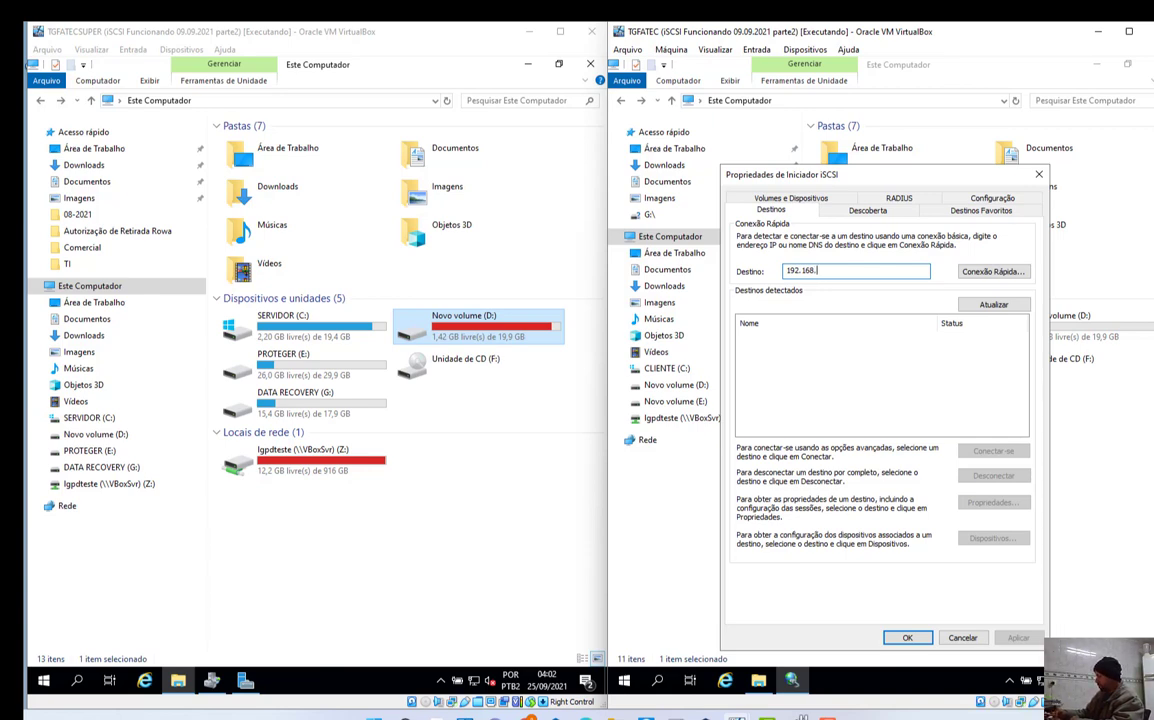
type("15.80")
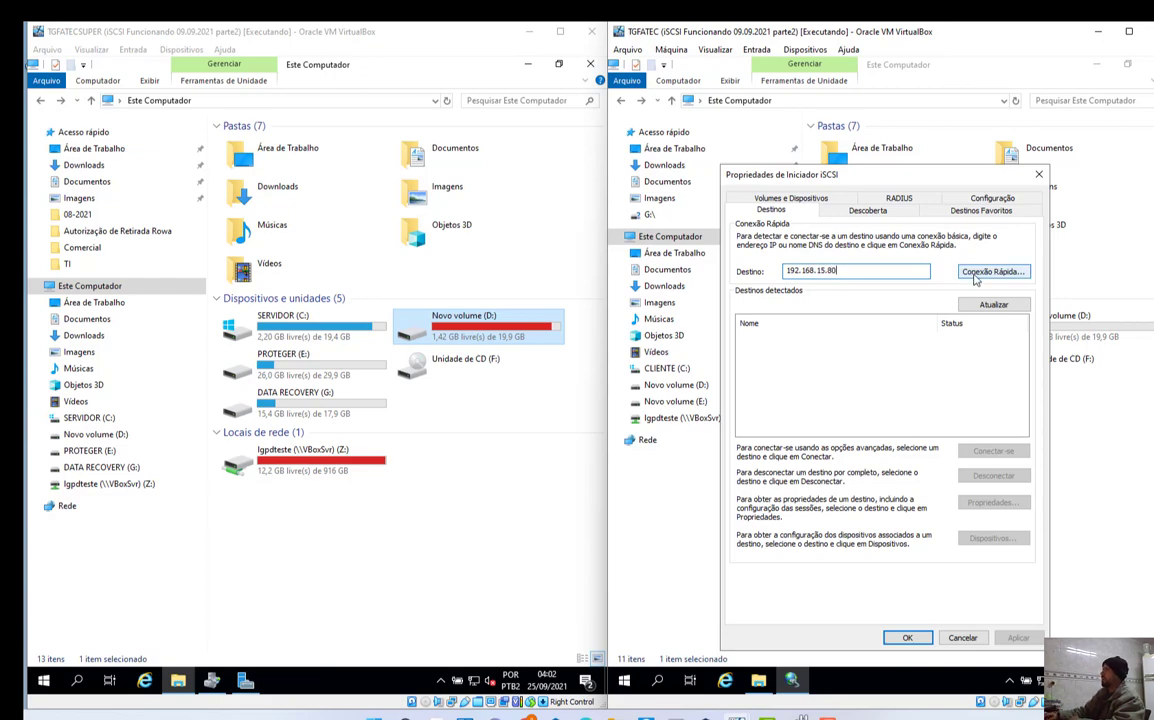
Quick-connect to the target at 192.168.15.80 and accept the iSCSI Initiator properties
left_click(245, 681)
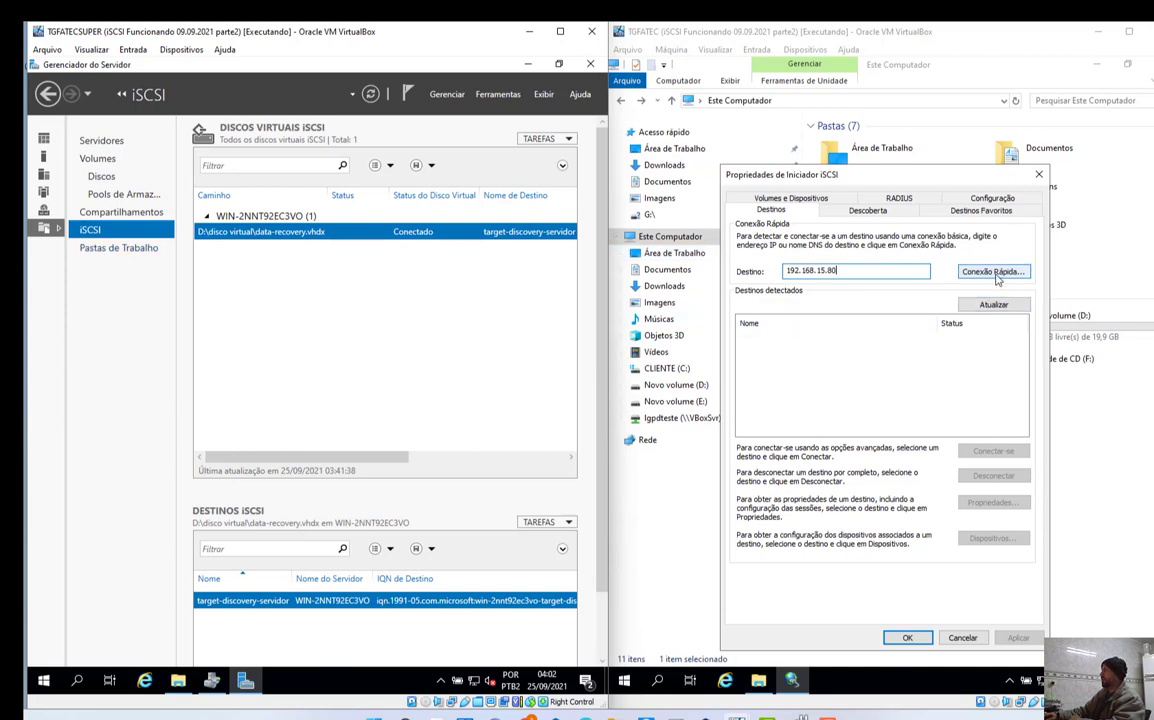
left_click(993, 272)
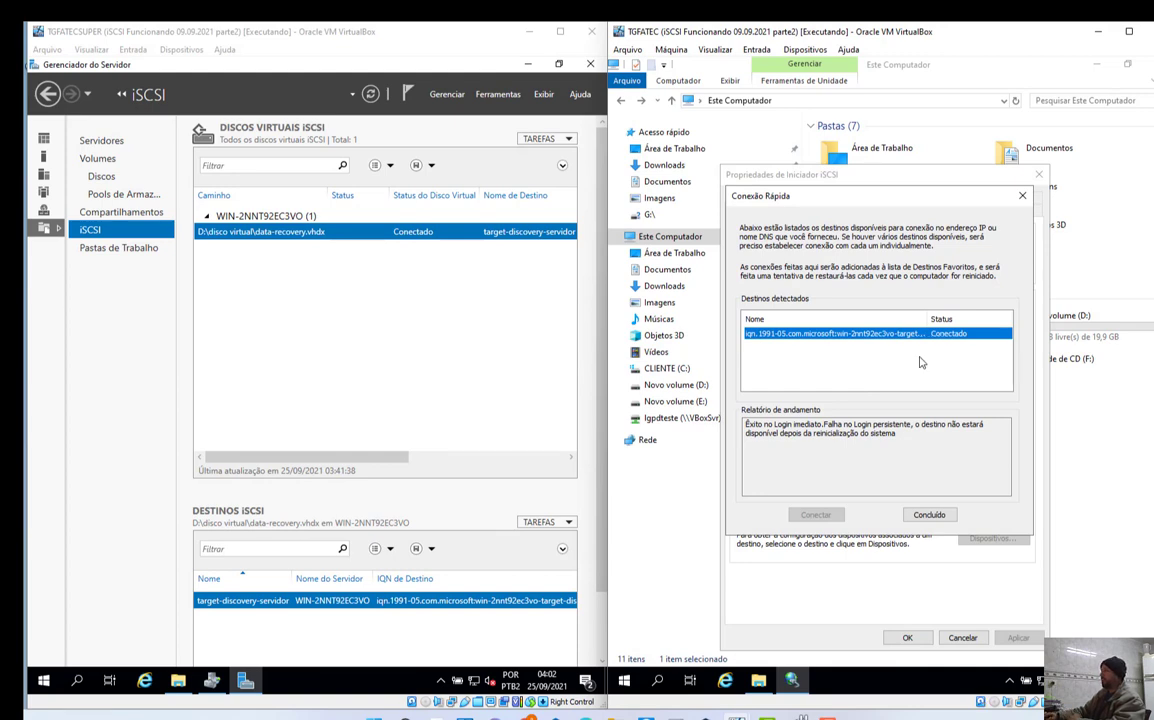
left_click(928, 515)
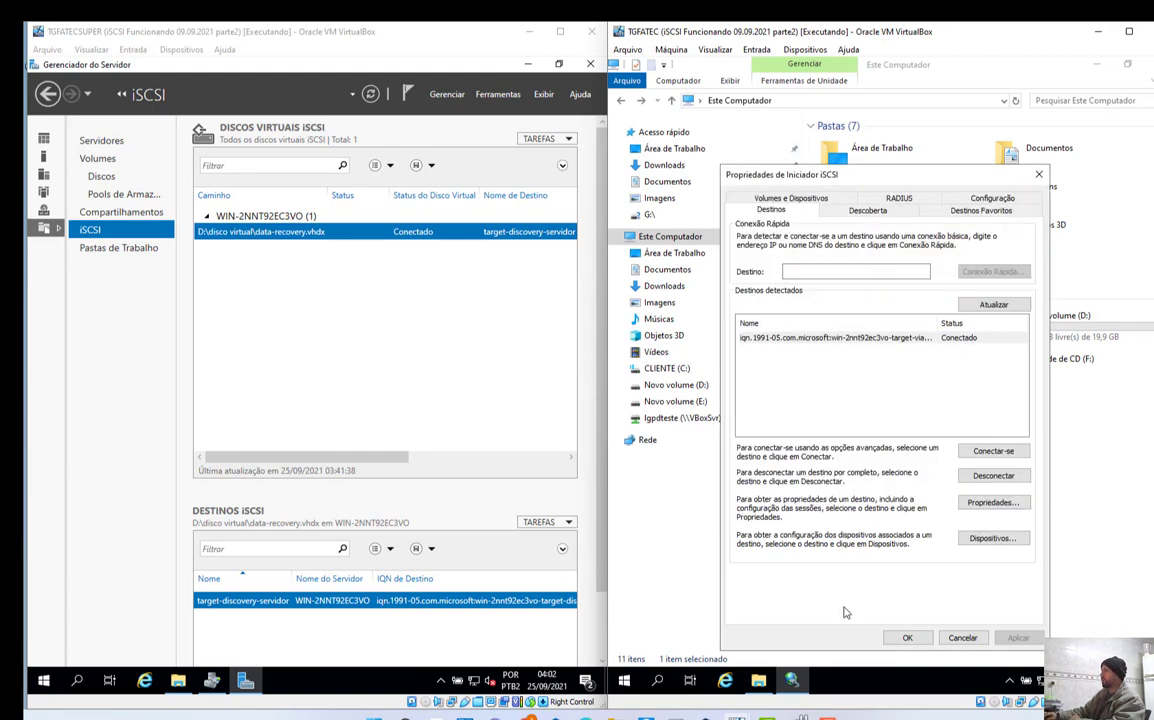
left_click(907, 637)
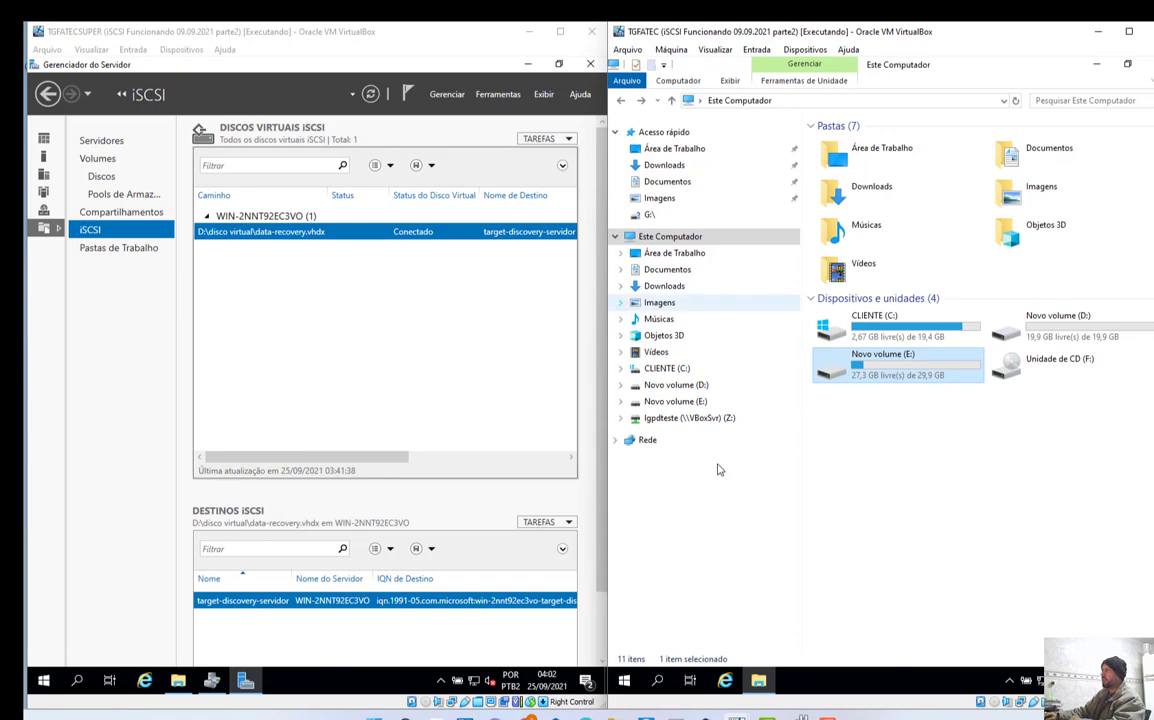
On the TGFATECSUPER machine, start assigning the data-recovery.vhdx iSCSI virtual disk to a target from Server Manager
left_click(178, 681)
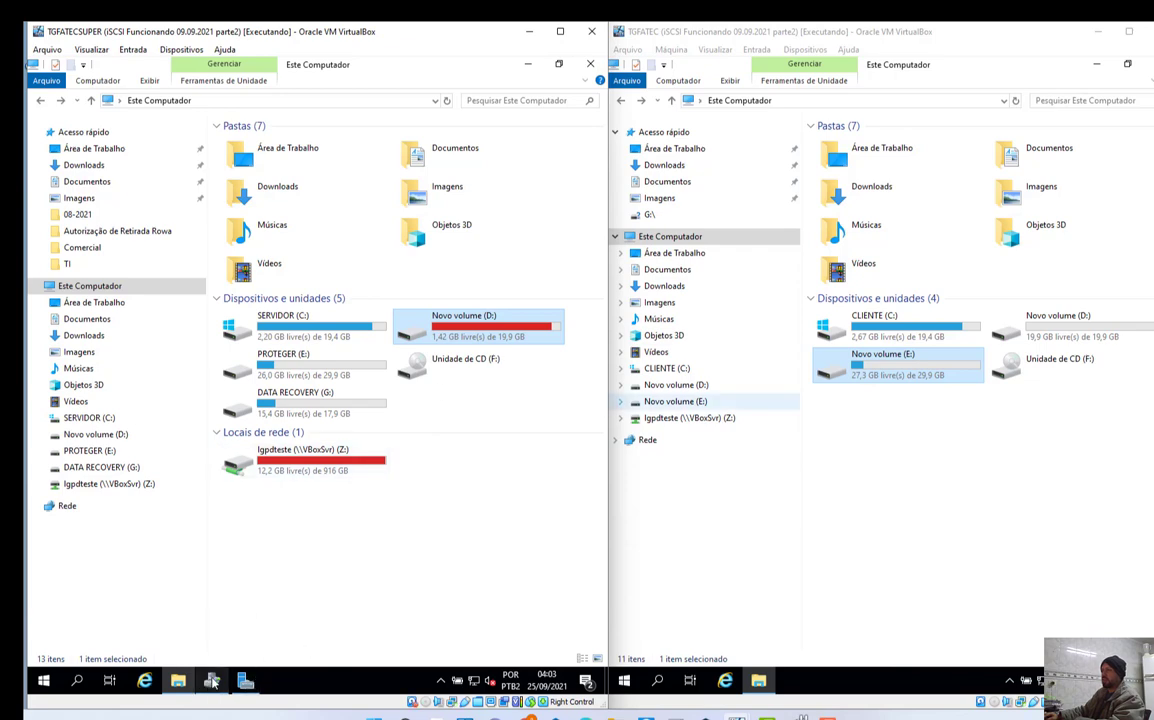
left_click(245, 681)
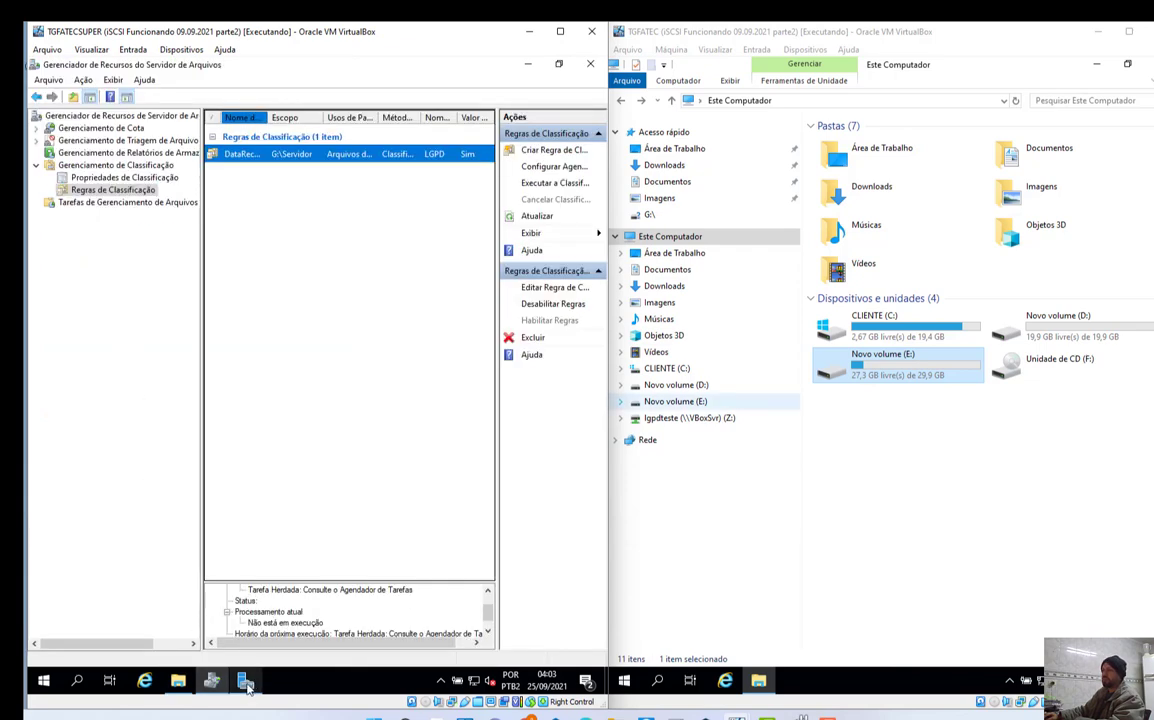
left_click(245, 681)
right_click(271, 235)
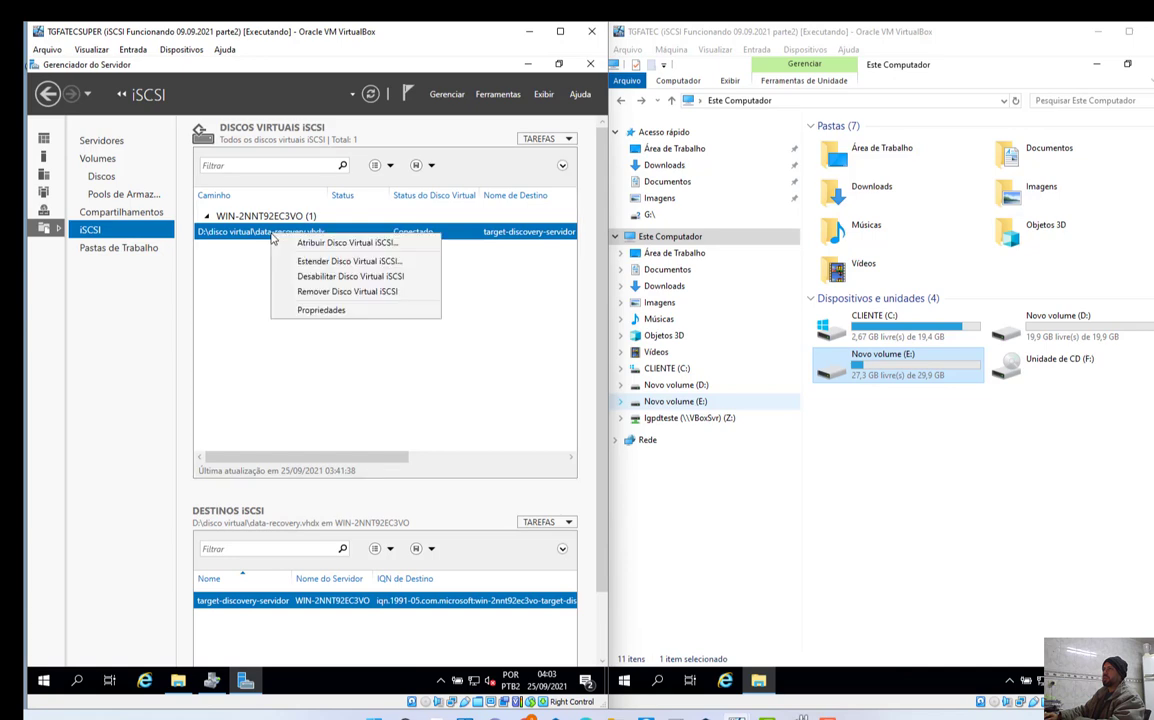
left_click(347, 247)
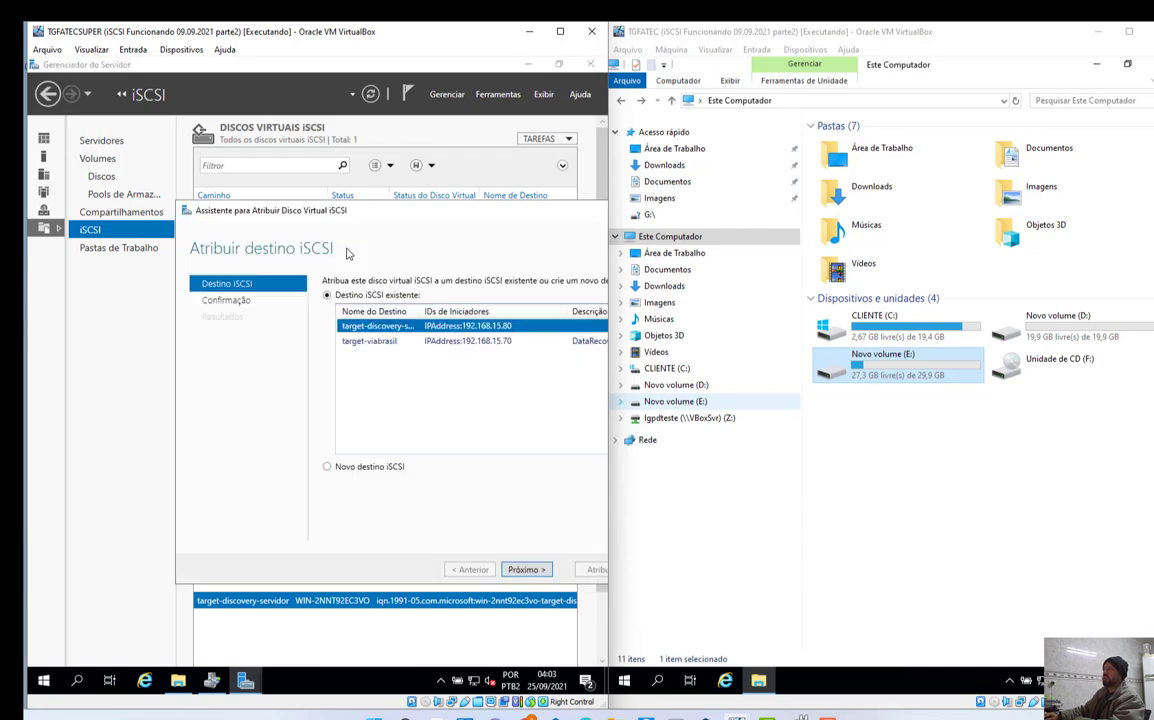
Assign the virtual disk to the existing iSCSI target target-viabrasil and bring up the server's drive overview in File Explorer
left_click(476, 343)
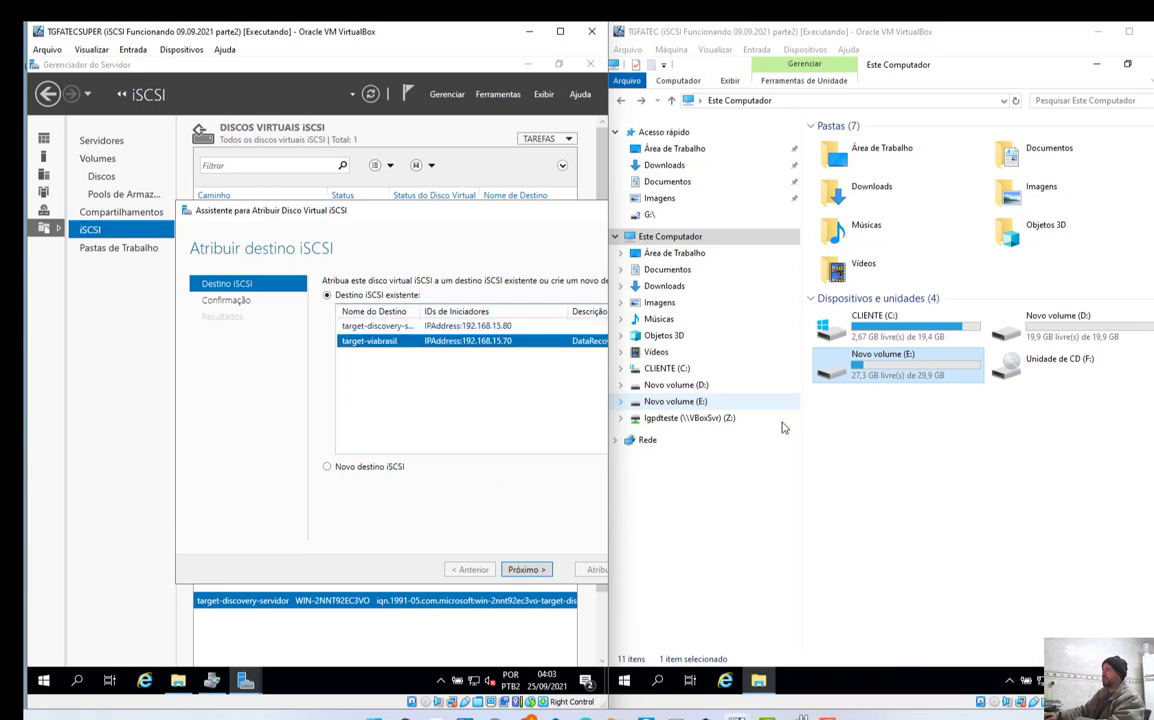
left_click(526, 570)
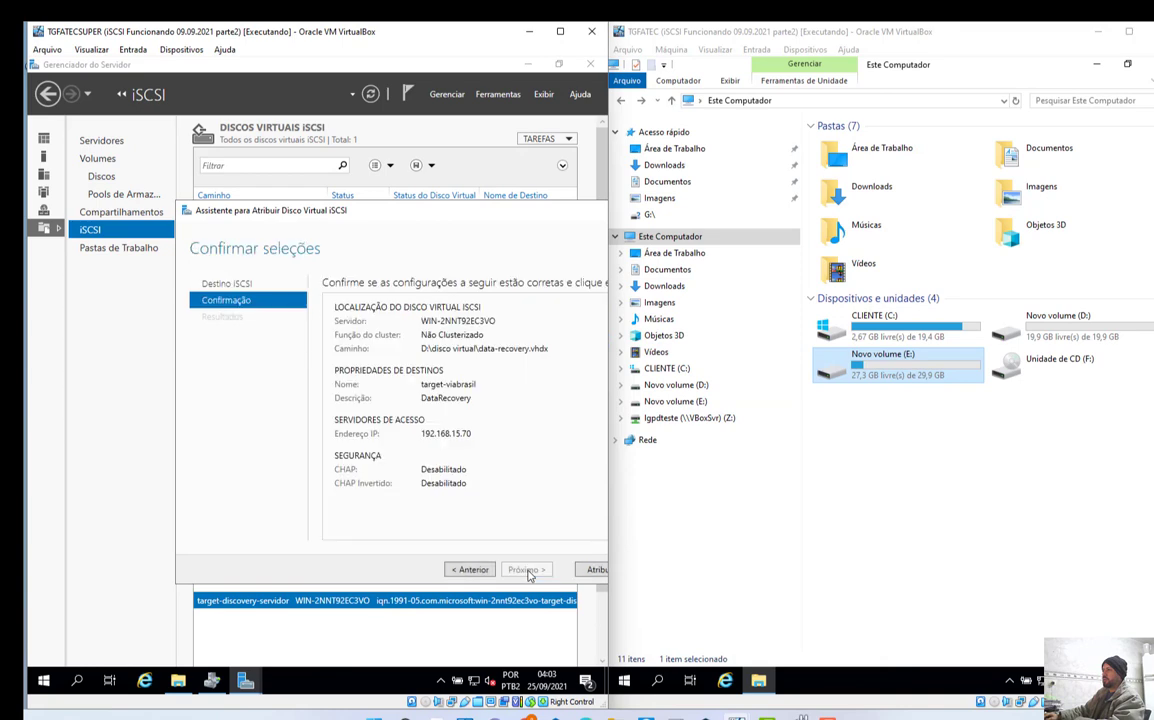
left_click_drag(450, 217, 368, 207)
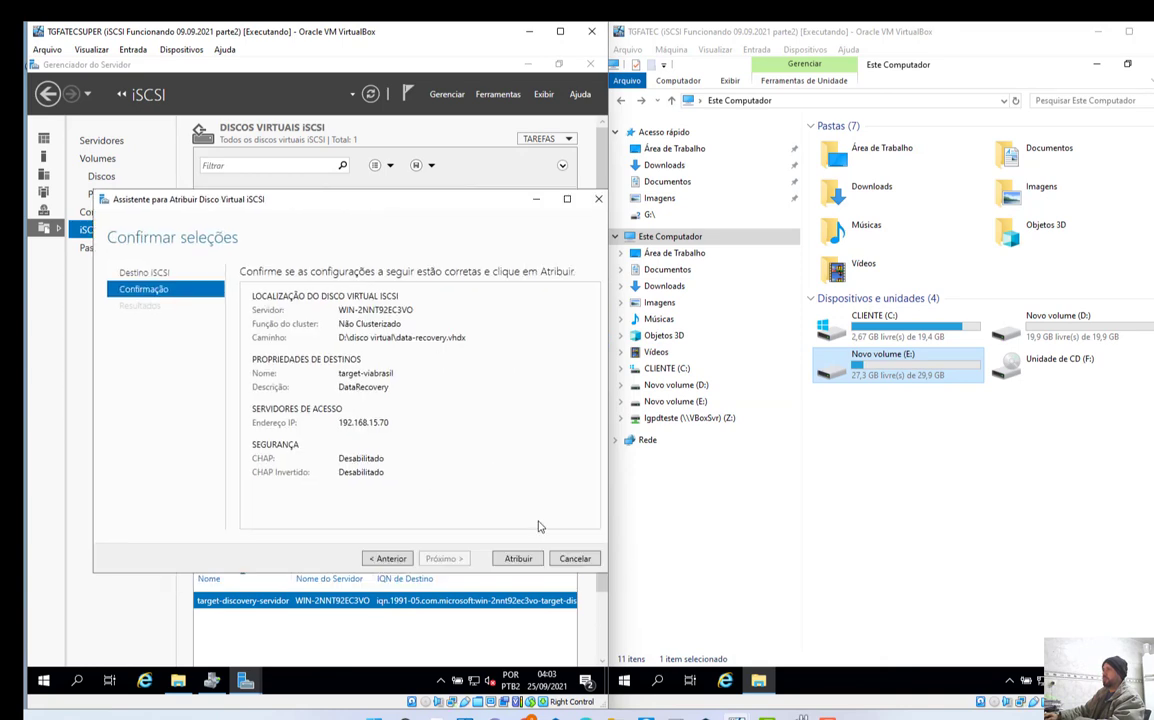
left_click(516, 559)
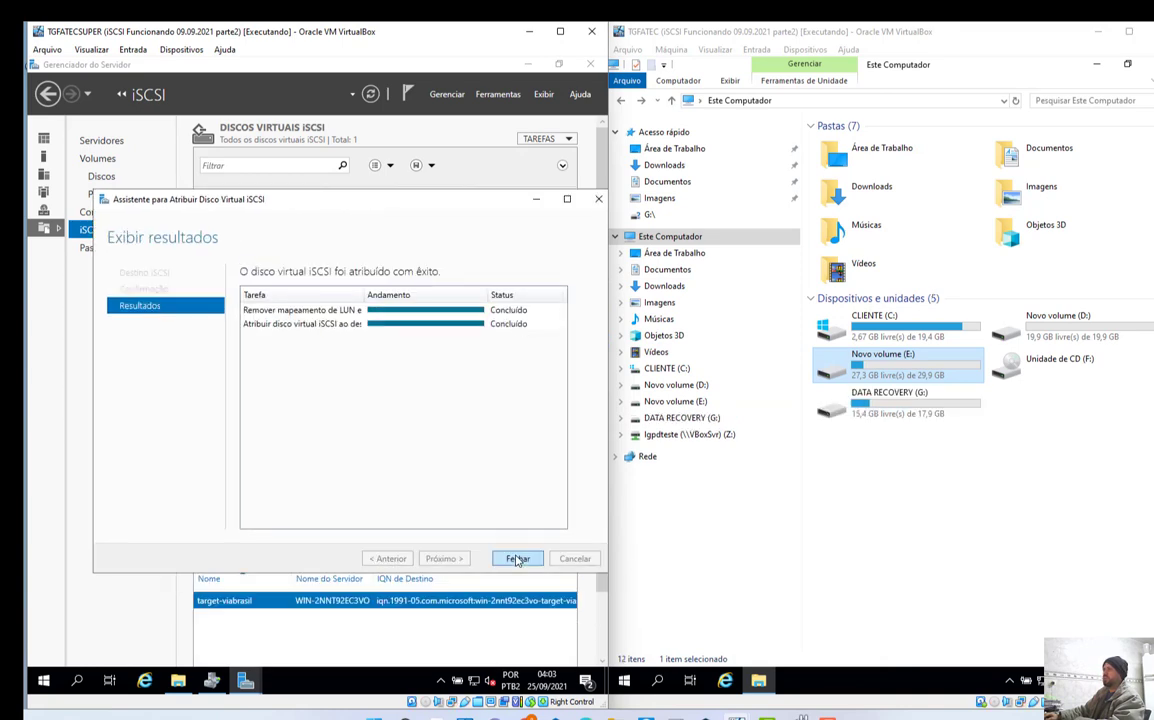
left_click(535, 201)
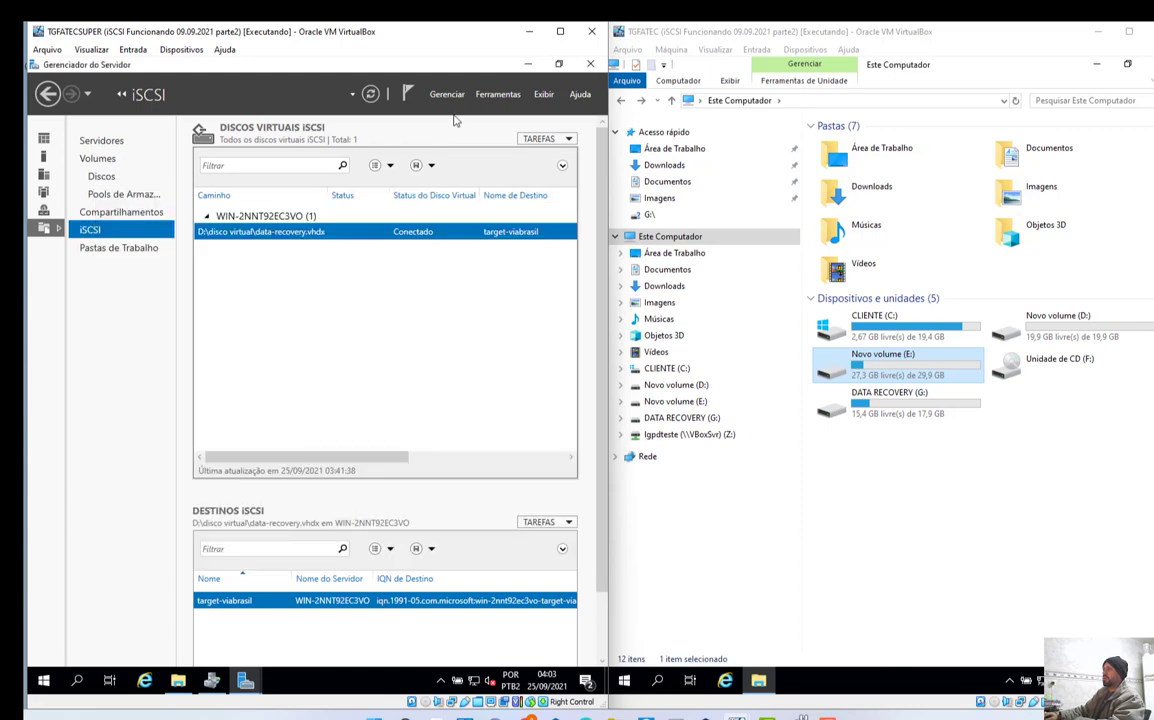
left_click(529, 66)
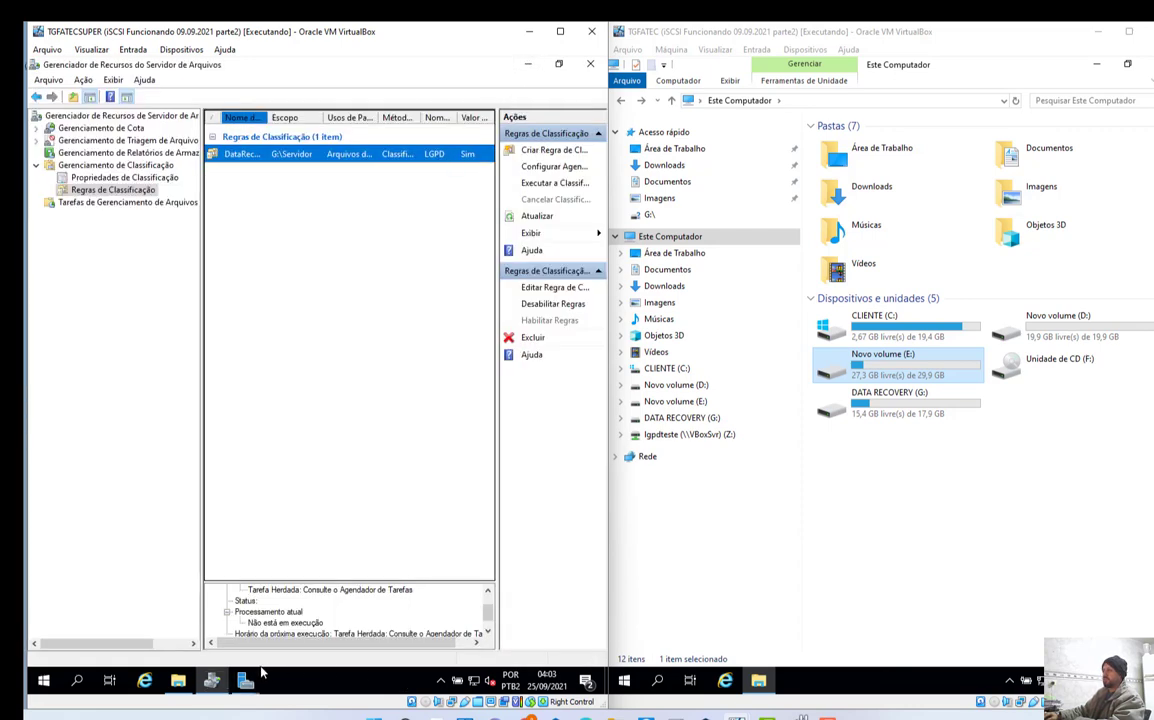
left_click(178, 680)
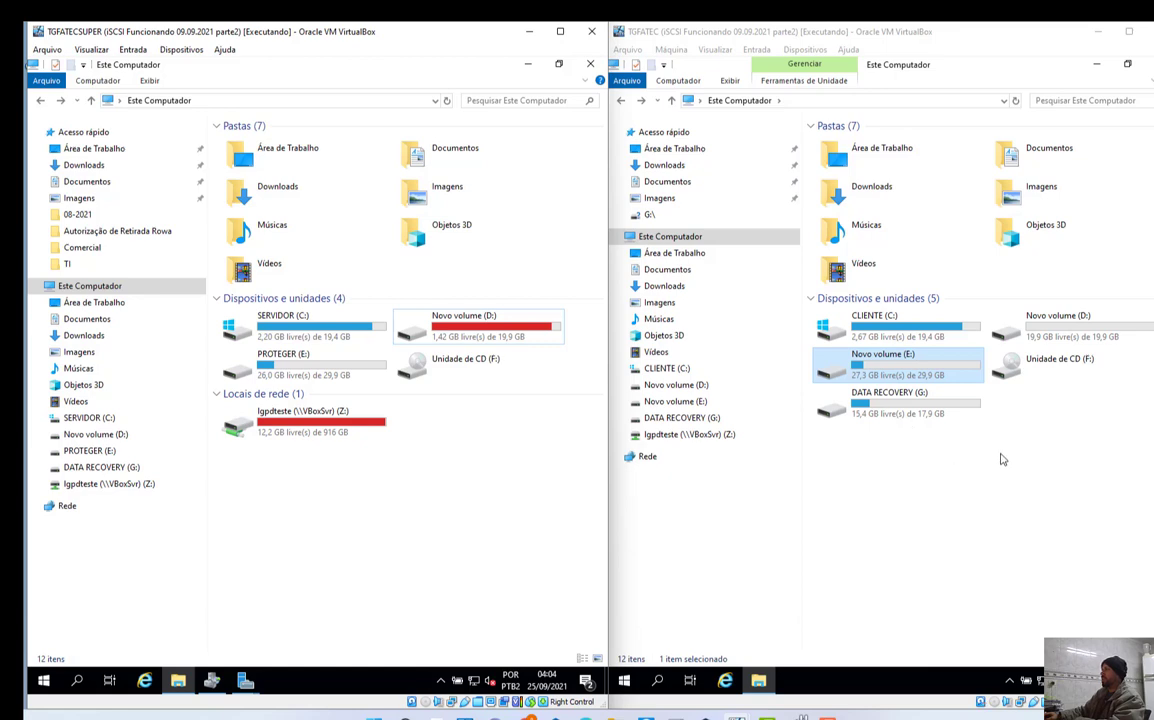
right_click(691, 242)
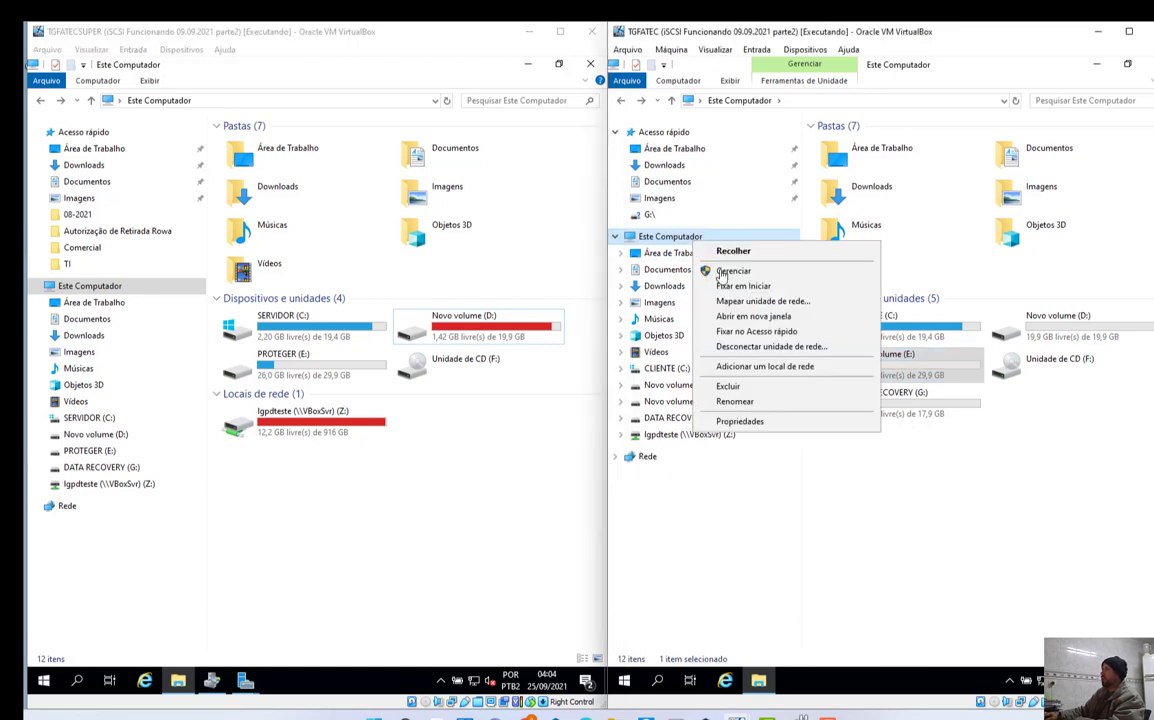
left_click(752, 422)
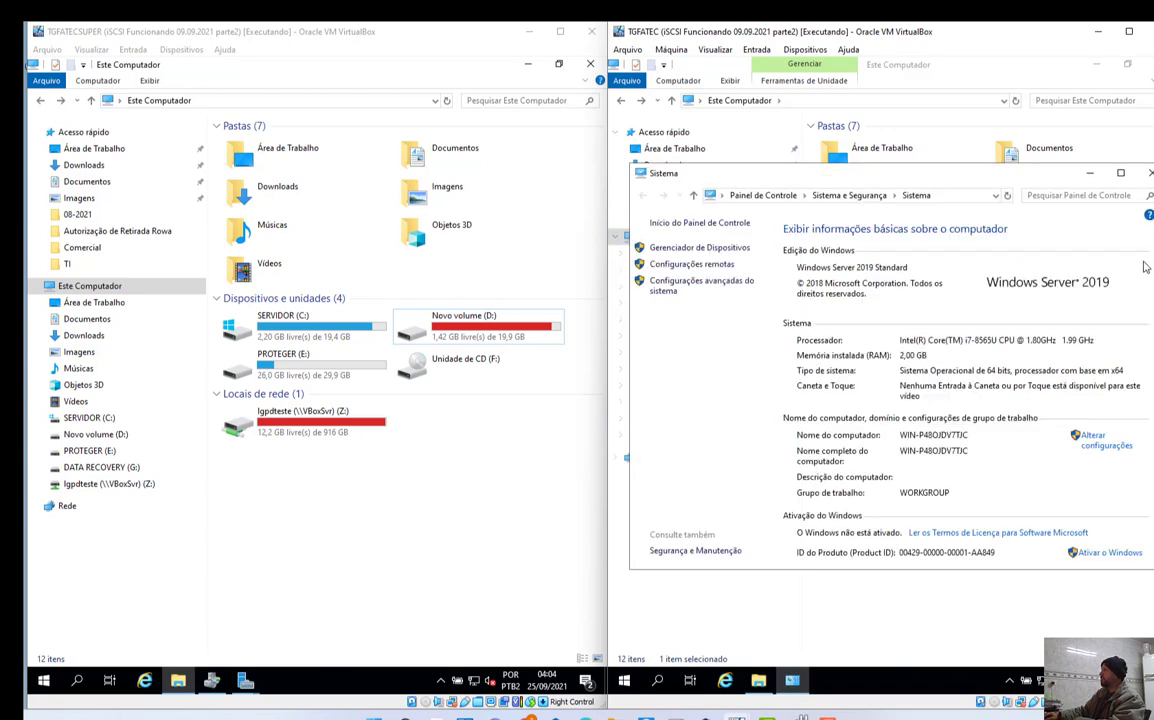
left_click(1149, 174)
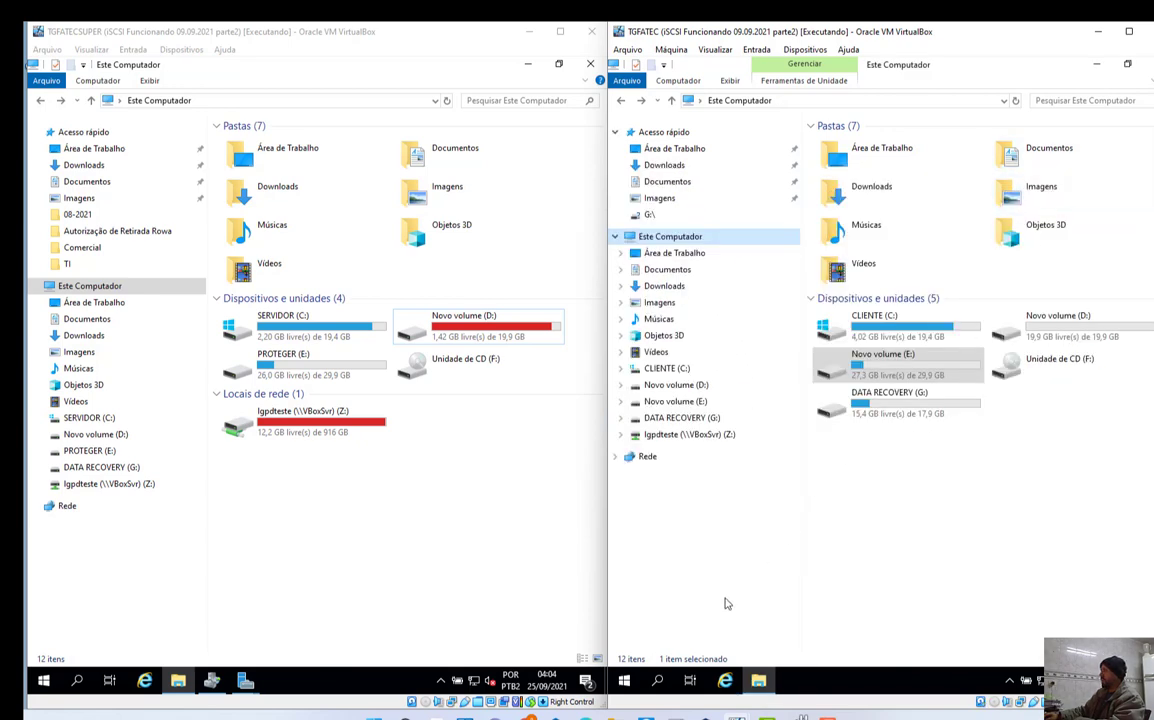
left_click(759, 681)
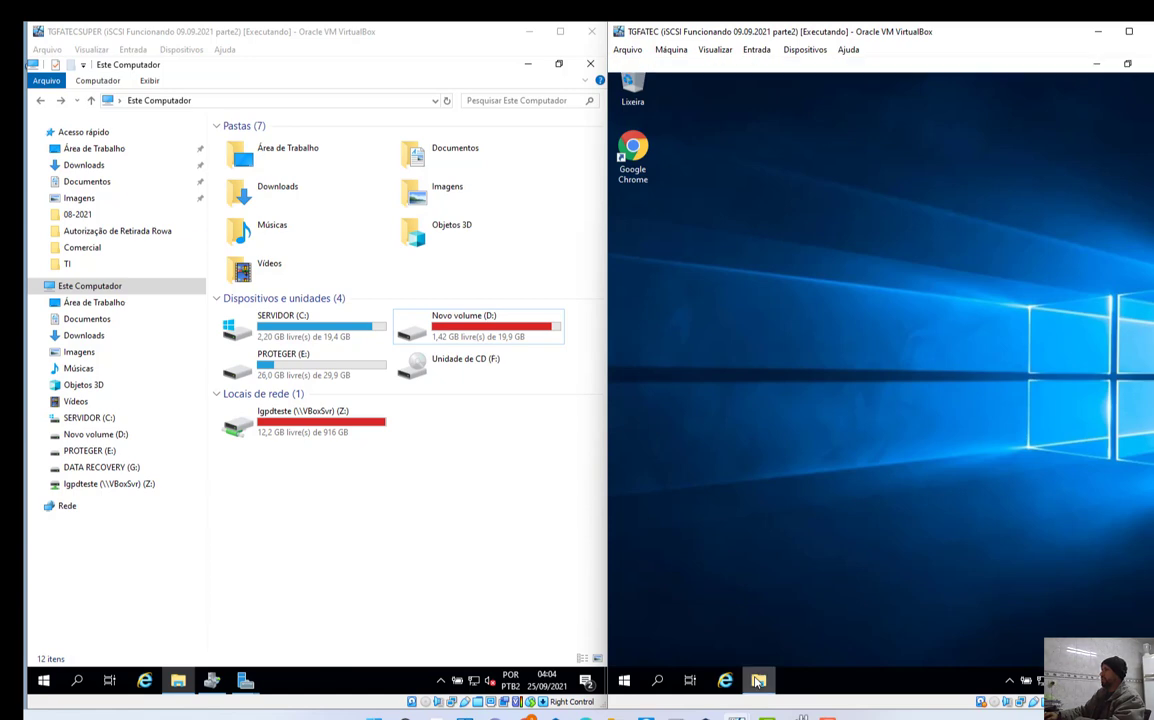
left_click(759, 681)
Open Computer Management through Server Manager on the TGFATEC machine and examine Disk 2 in Disk Management
left_click(624, 681)
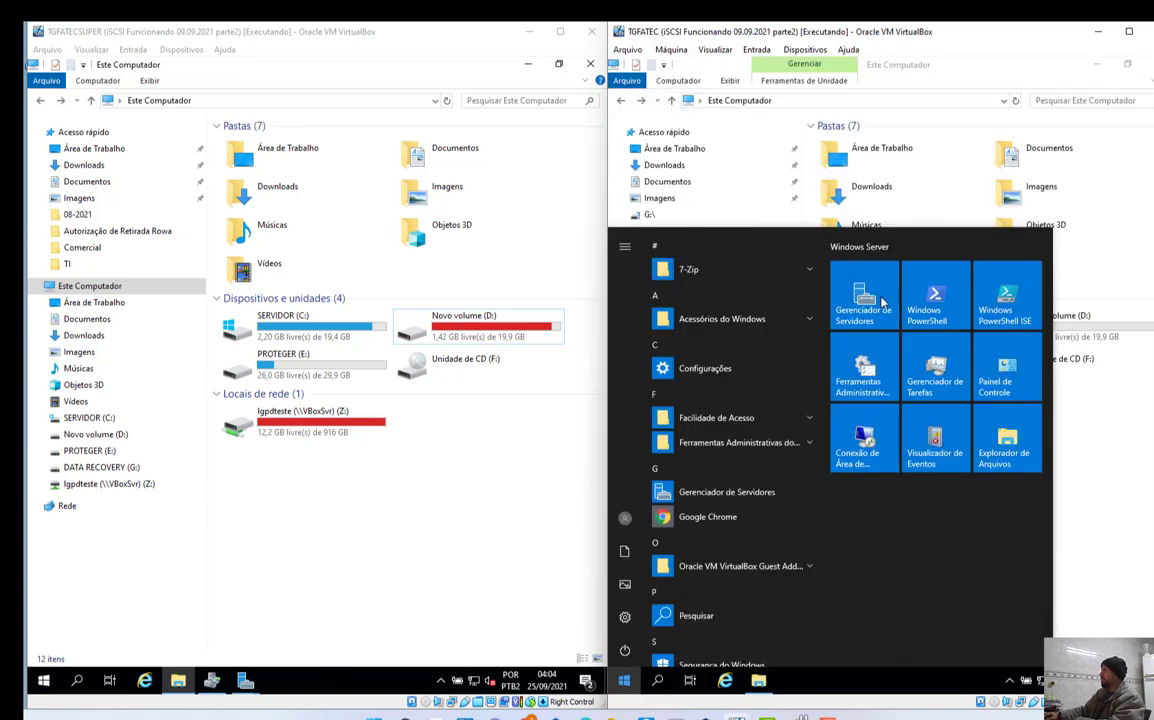
left_click(877, 299)
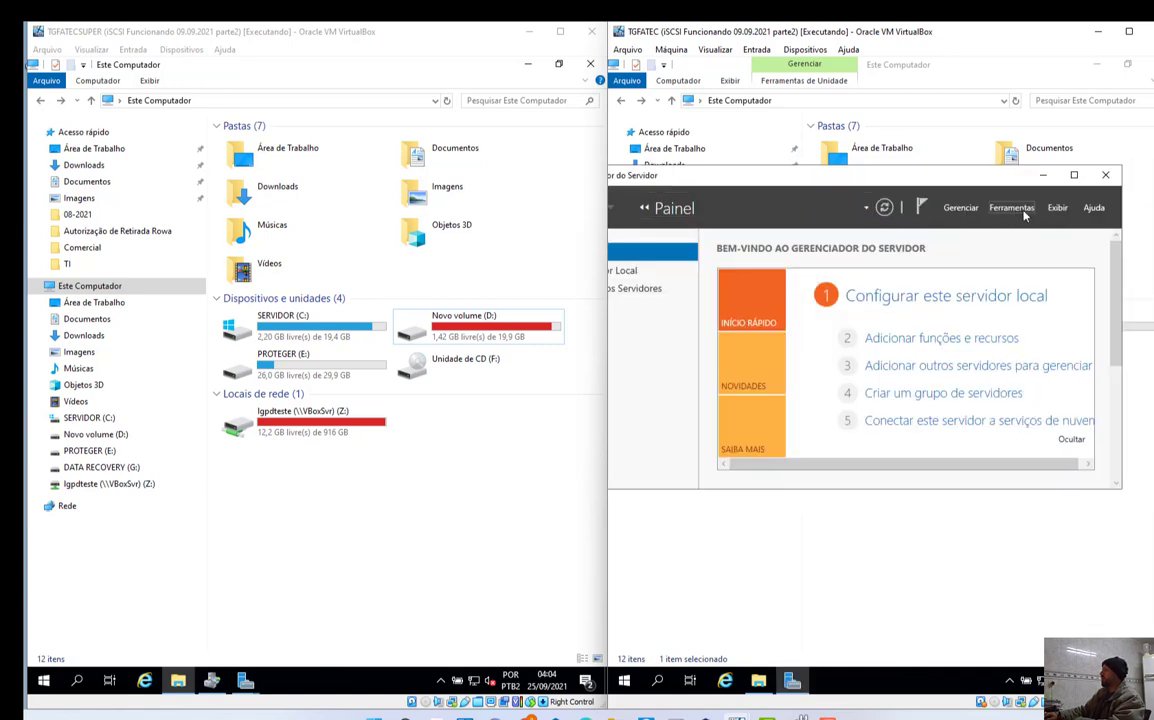
left_click(1023, 212)
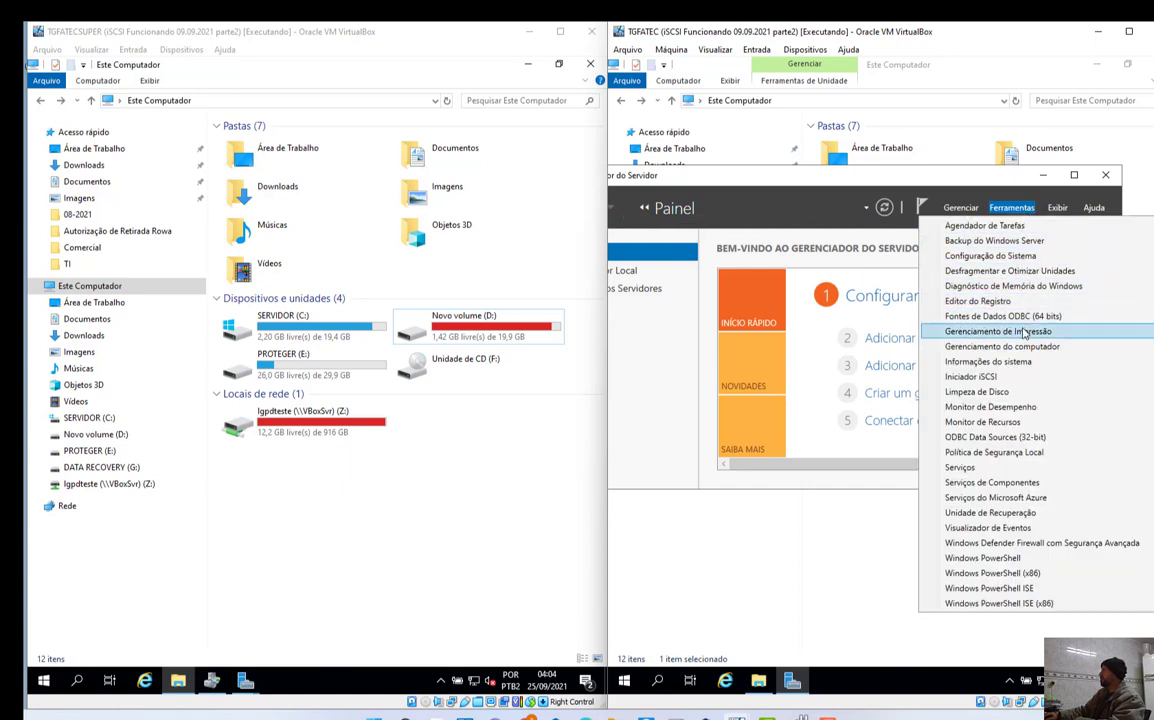
left_click(1023, 346)
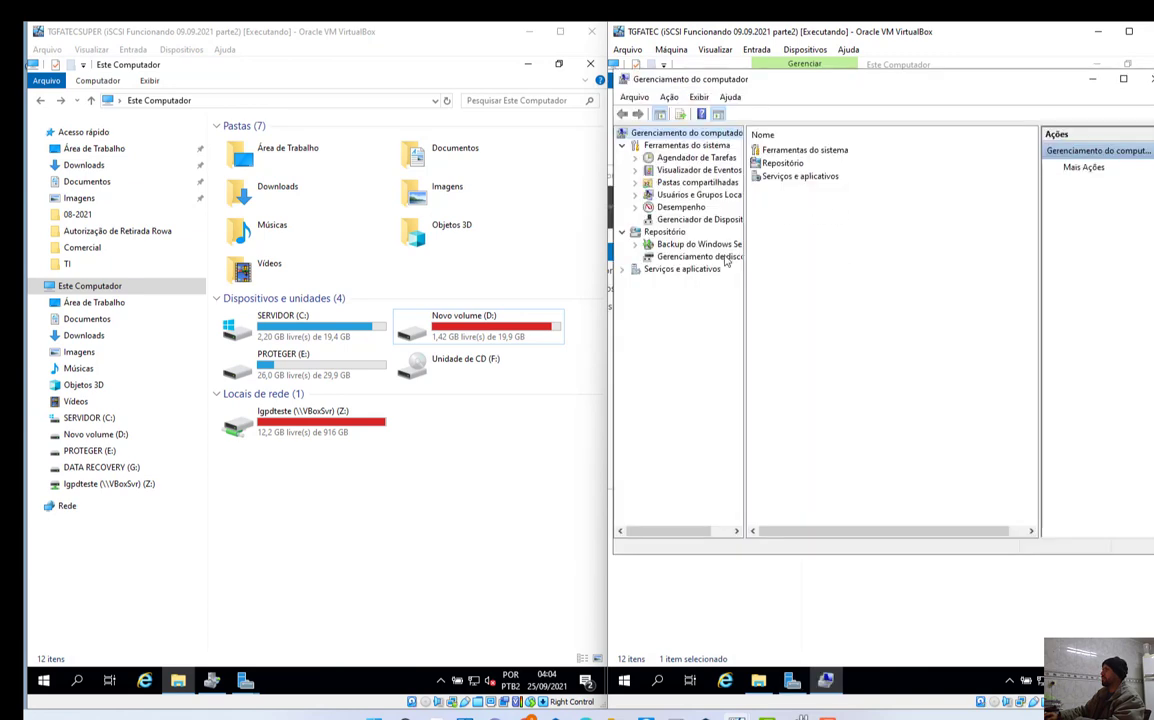
left_click(724, 260)
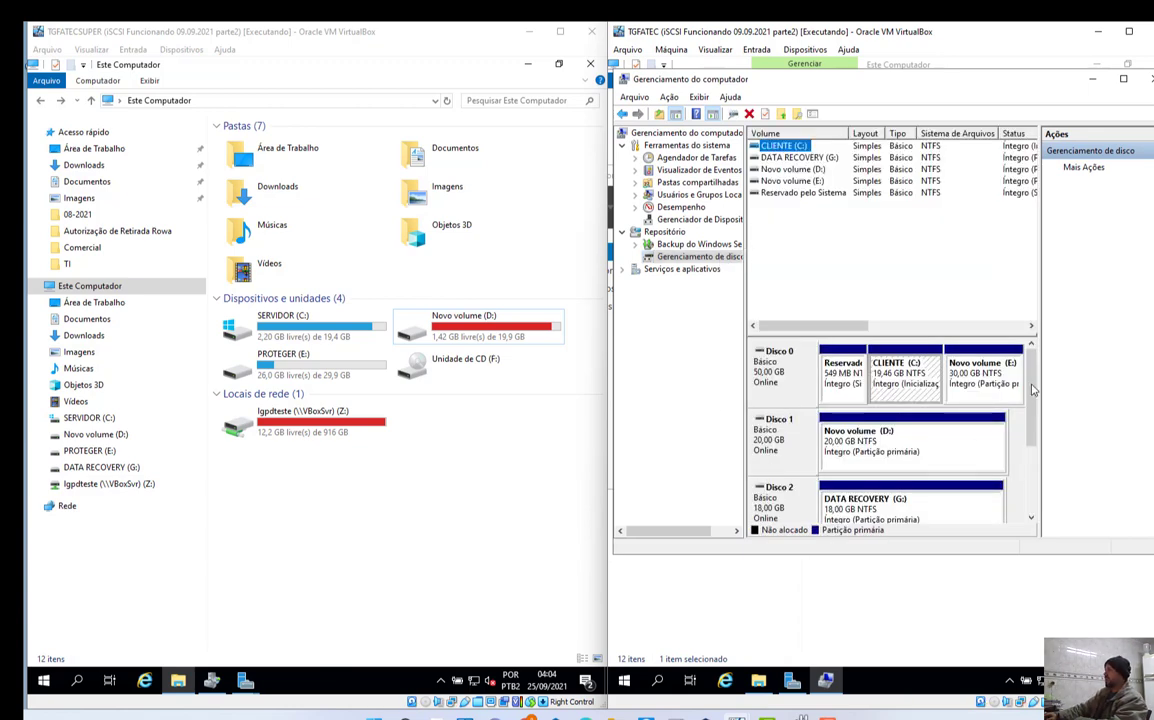
scroll(1034, 390, "down", 2)
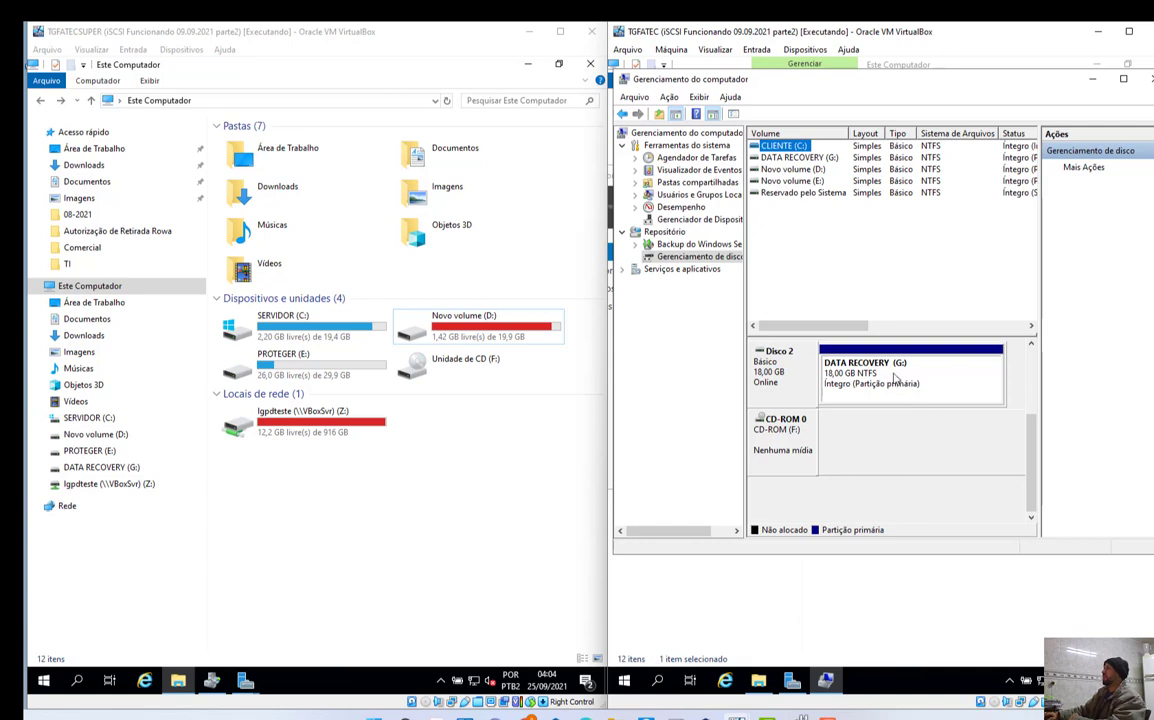
Check the operations offered for the DATA RECOVERY (G:) volume, and close Computer Management and Server Manager
right_click(887, 375)
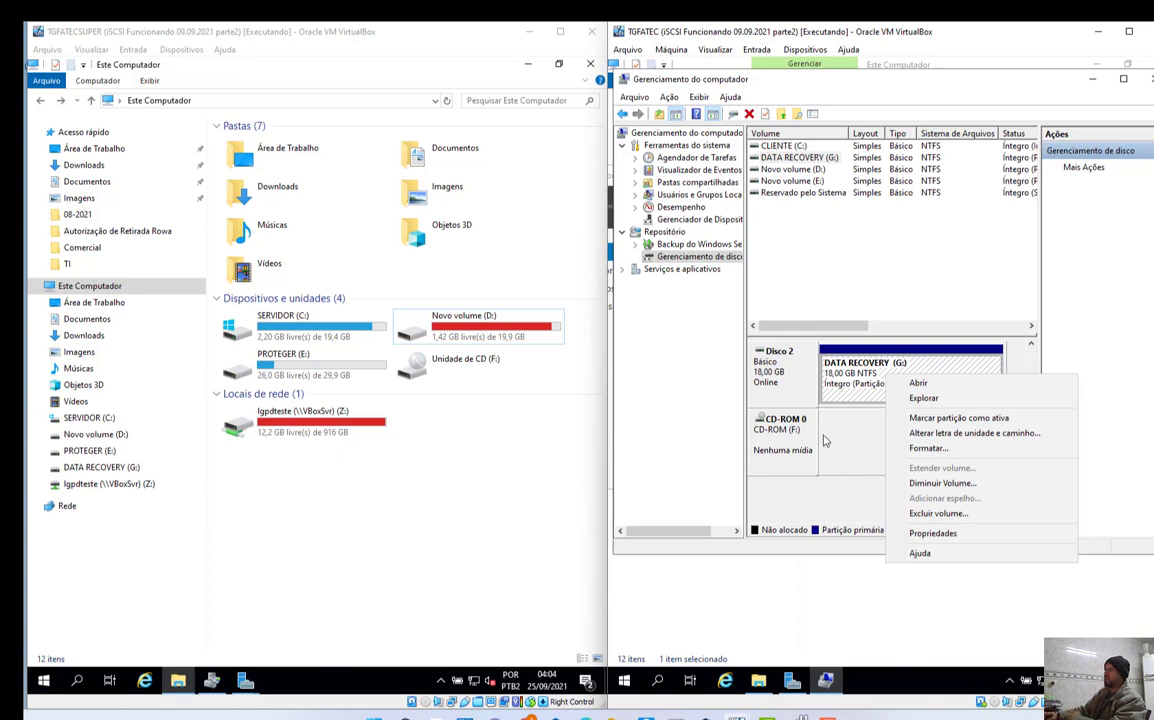
left_click(830, 506)
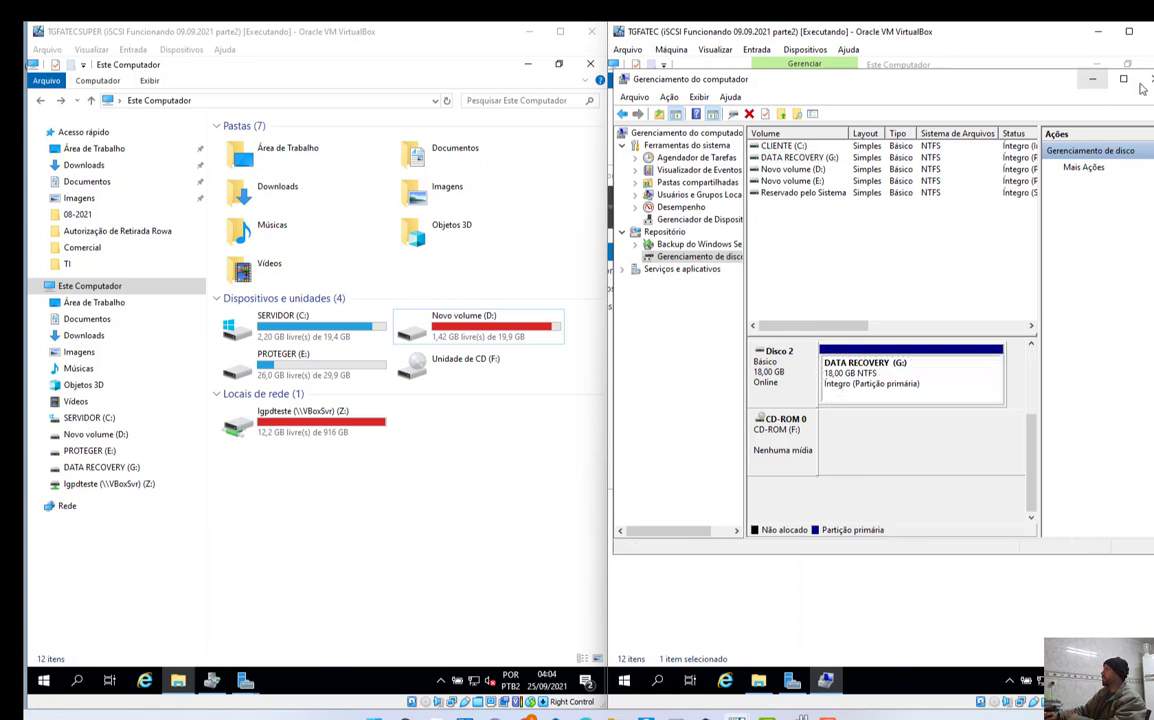
left_click(1143, 80)
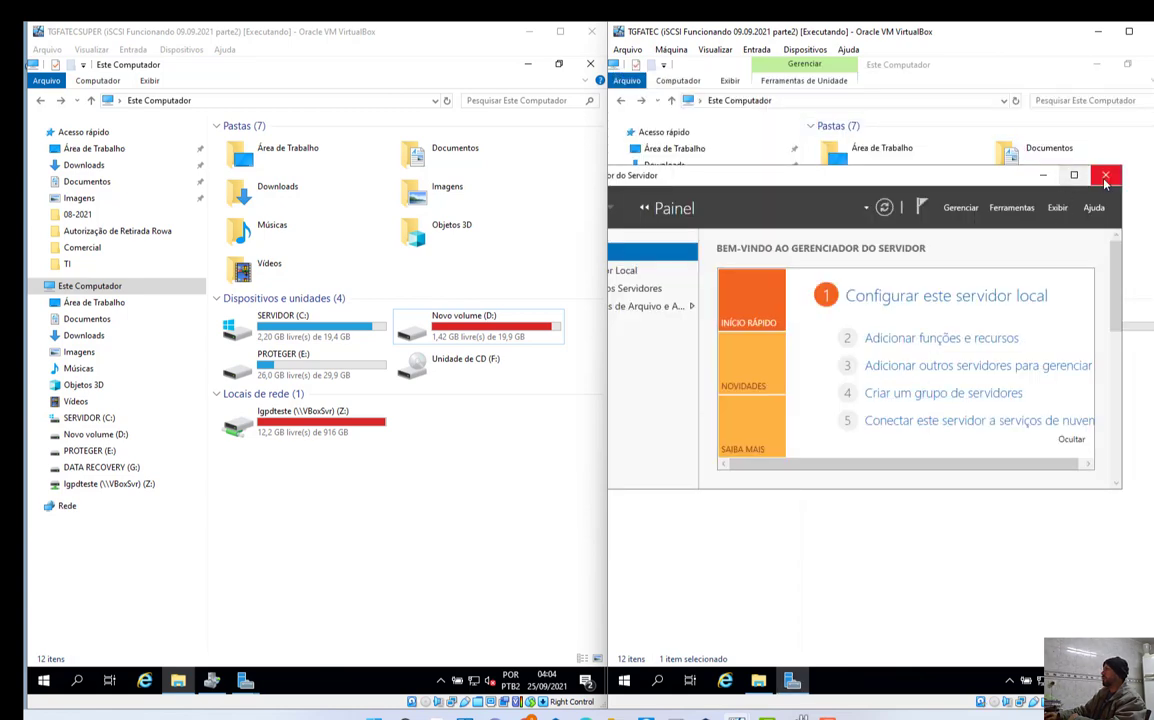
left_click(1105, 180)
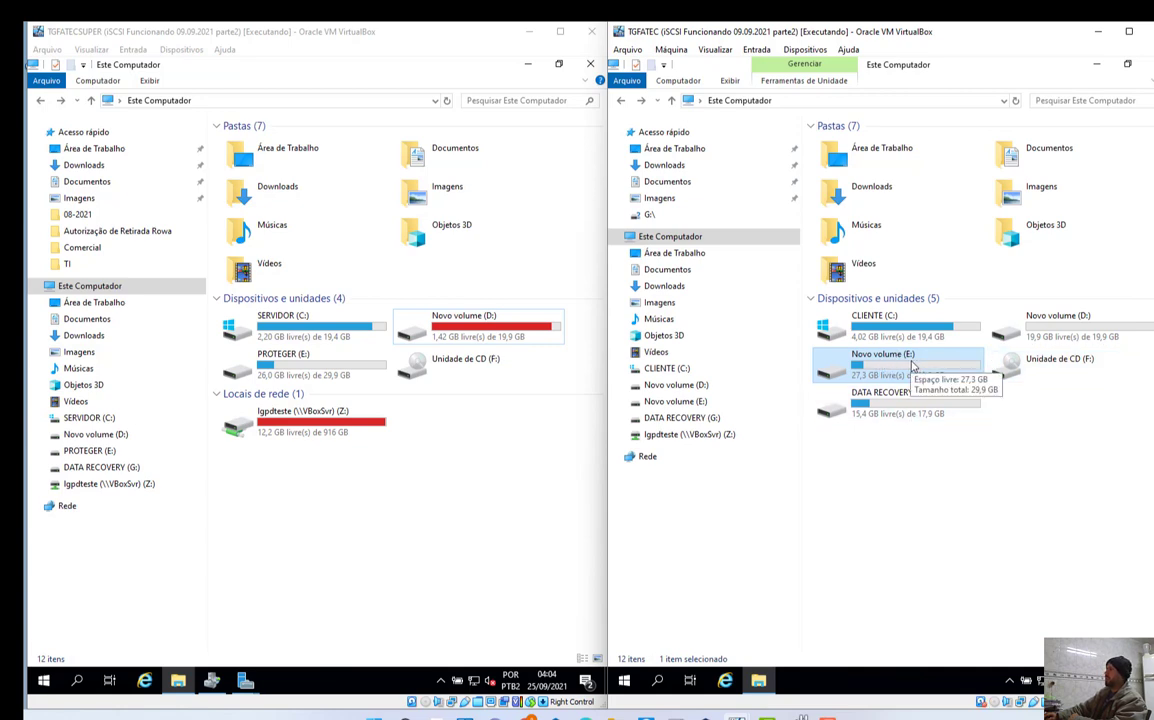
On the TGFATEC machine, inspect the Servidor.7z file on Novo volume (E:) and return to the drive overview
double_click(908, 365)
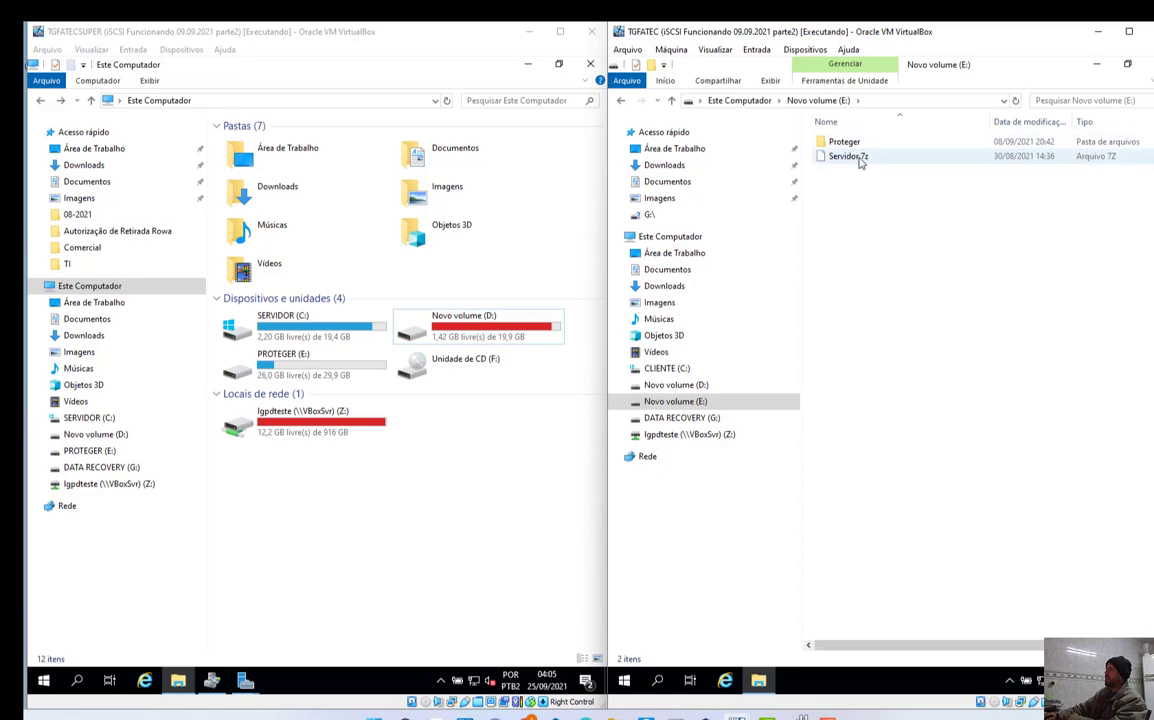
mouse_move(860, 162)
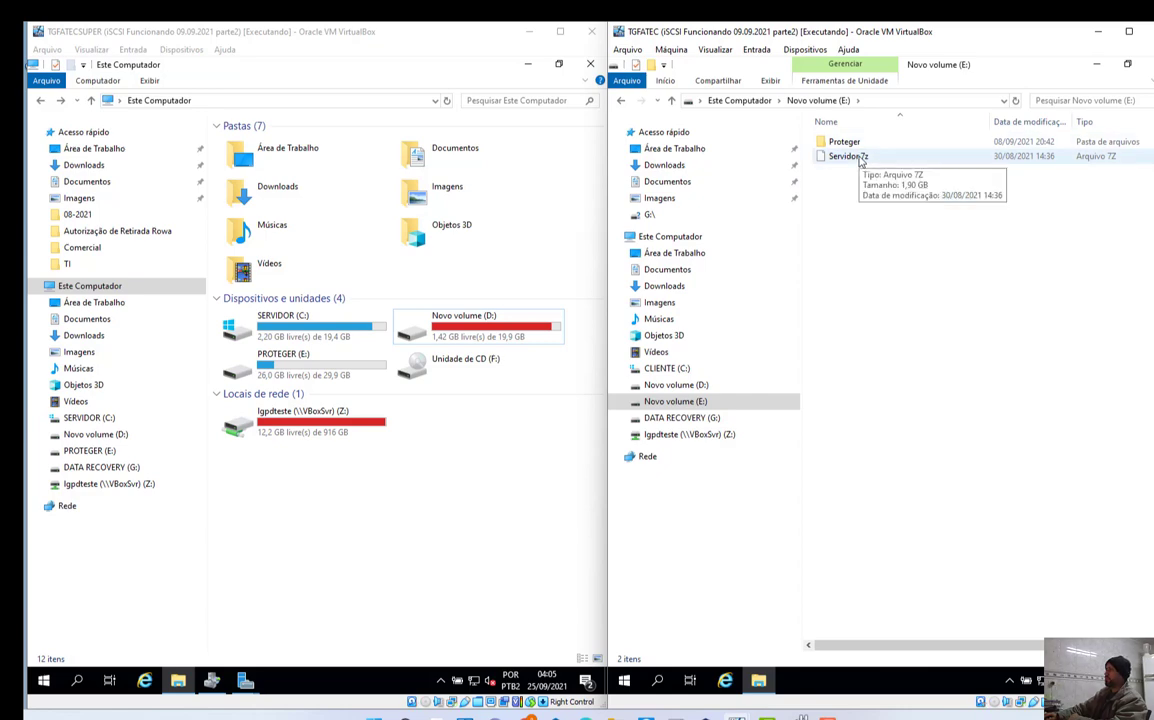
left_click(860, 160)
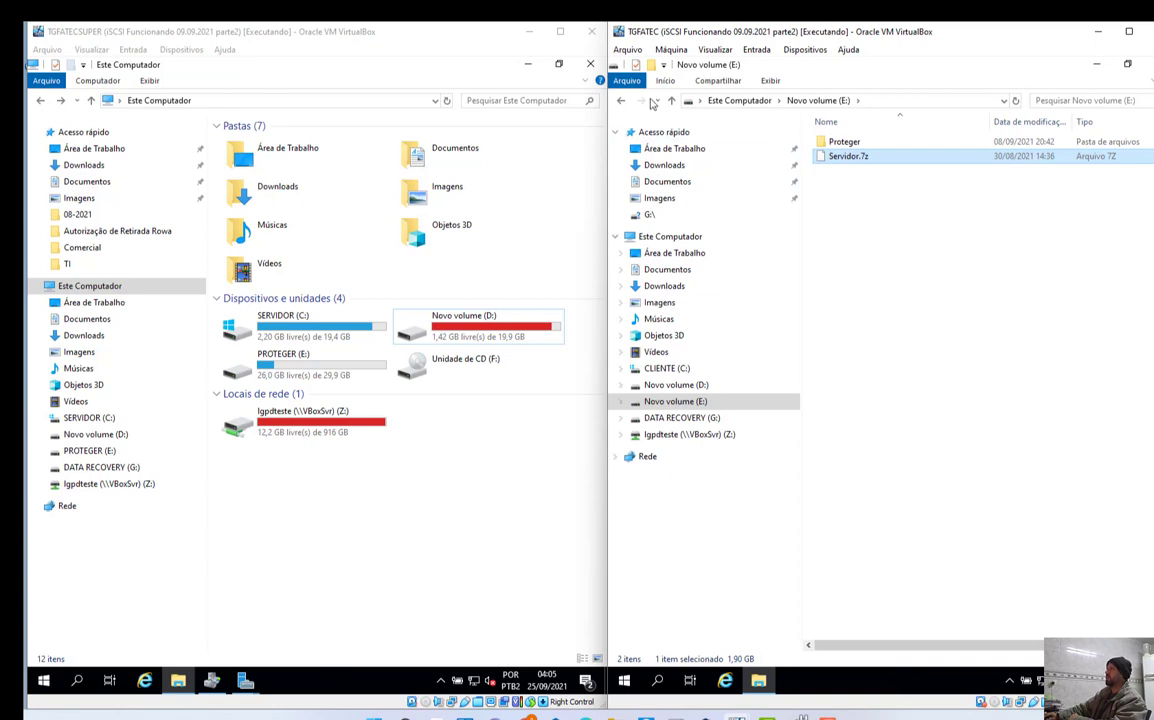
left_click(672, 104)
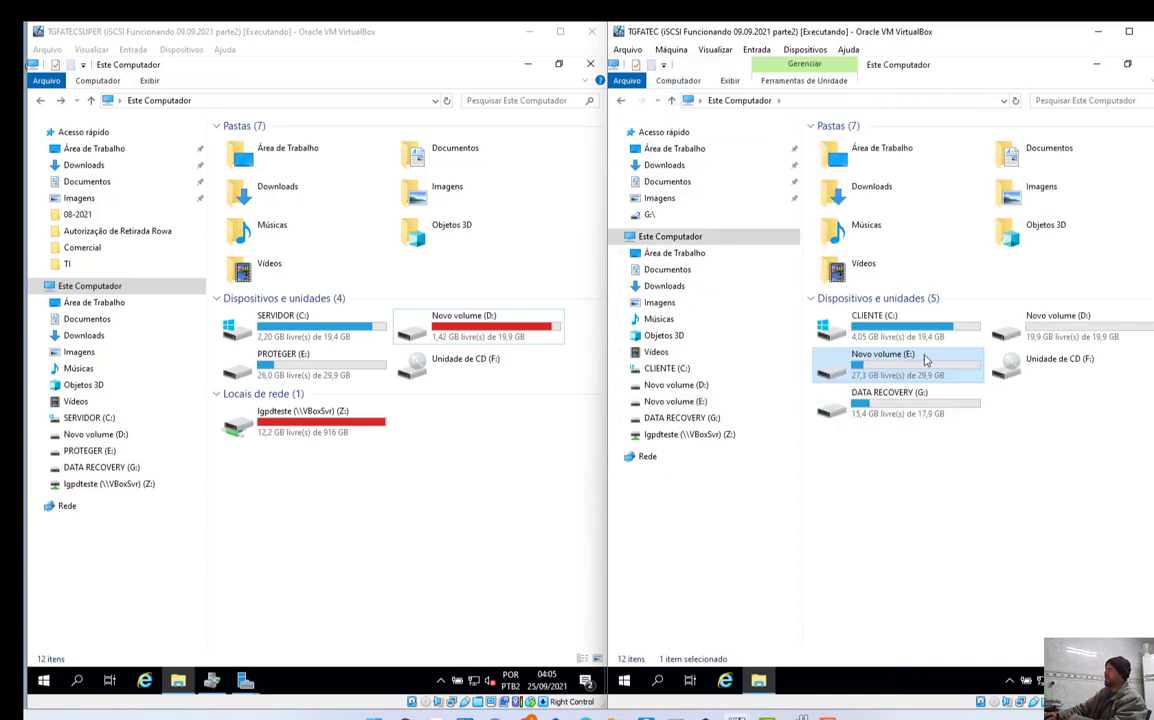
Check the properties of the Servidor folder on DATA RECOVERY (G:), and bring up a fresh drive overview in File Explorer
double_click(895, 400)
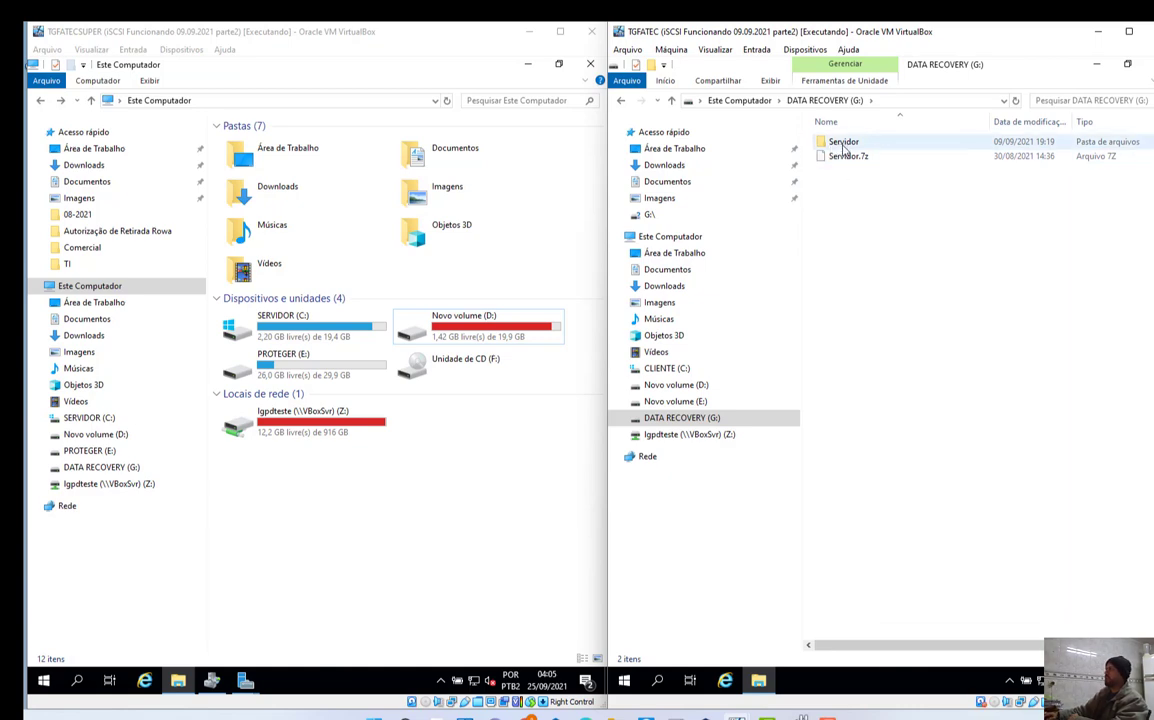
mouse_move(847, 147)
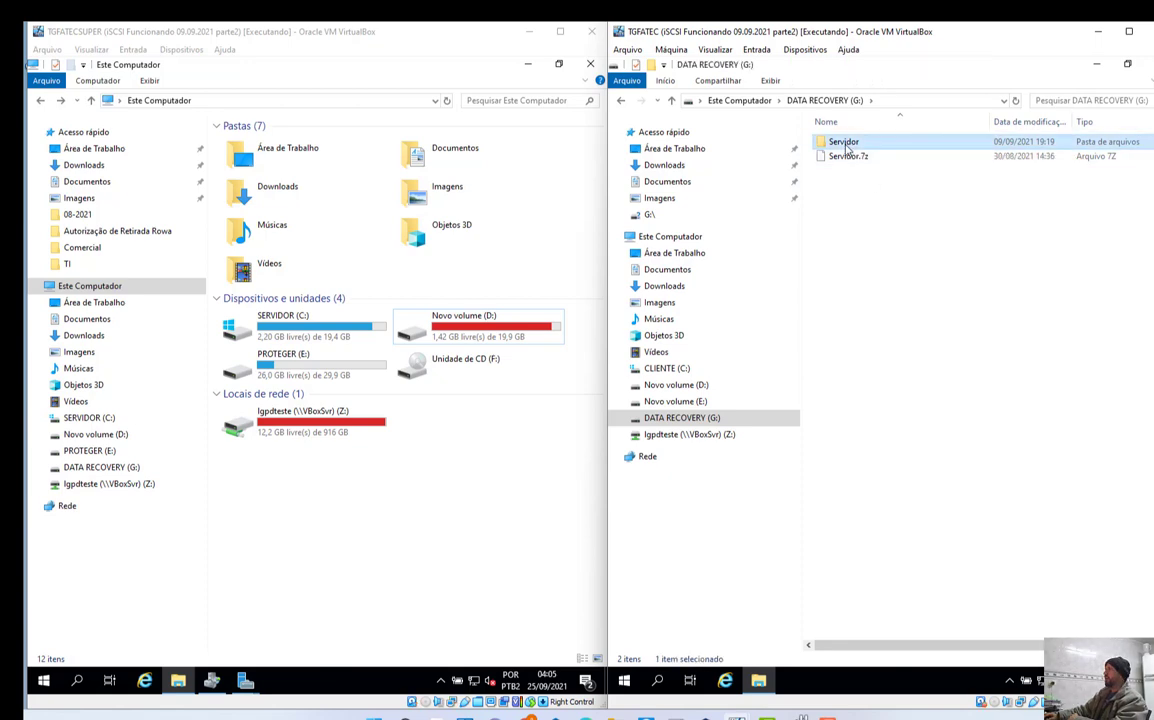
right_click(845, 146)
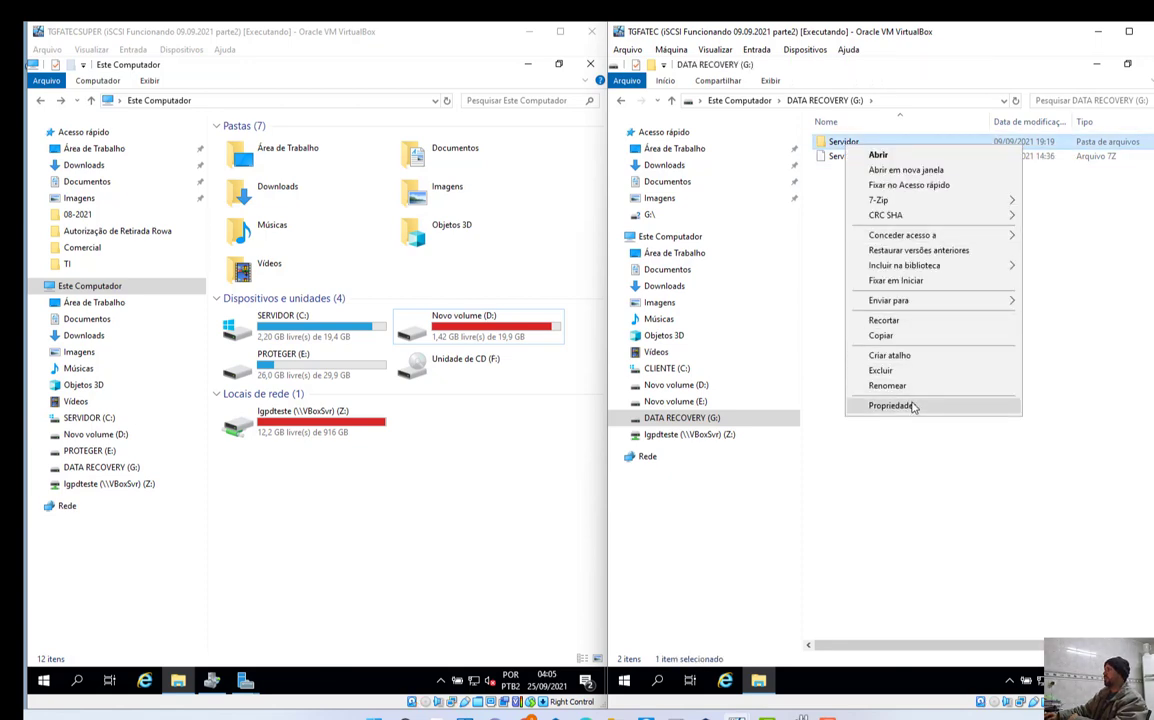
left_click(893, 406)
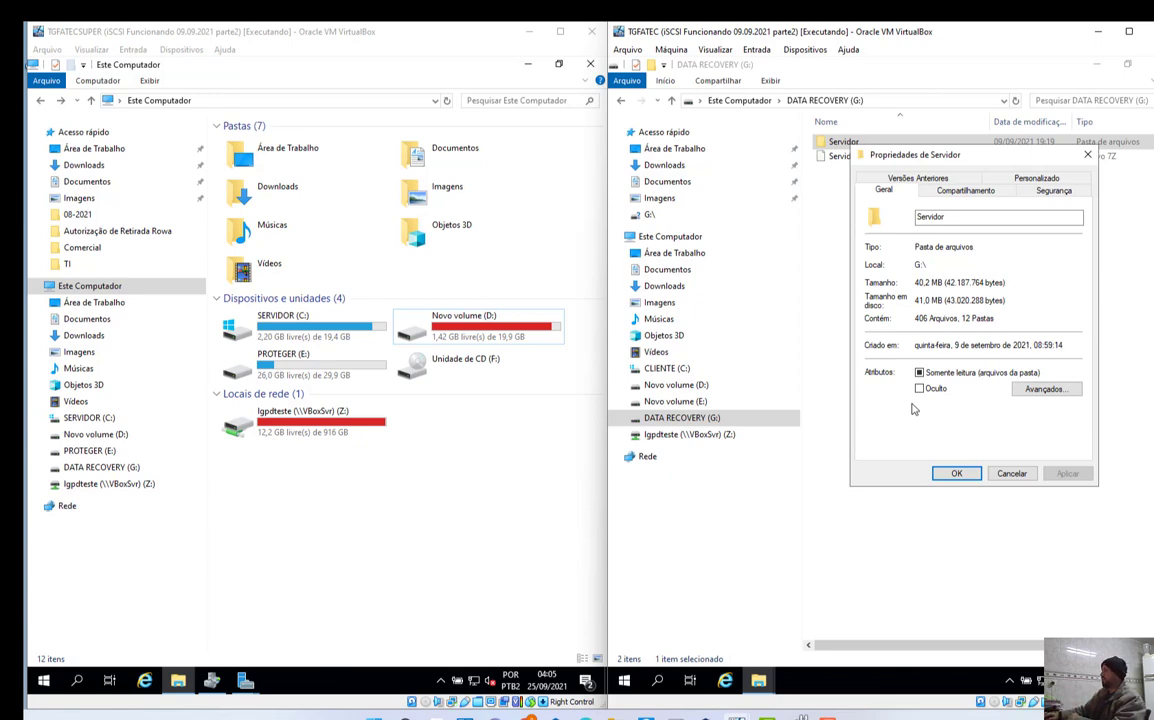
left_click(956, 473)
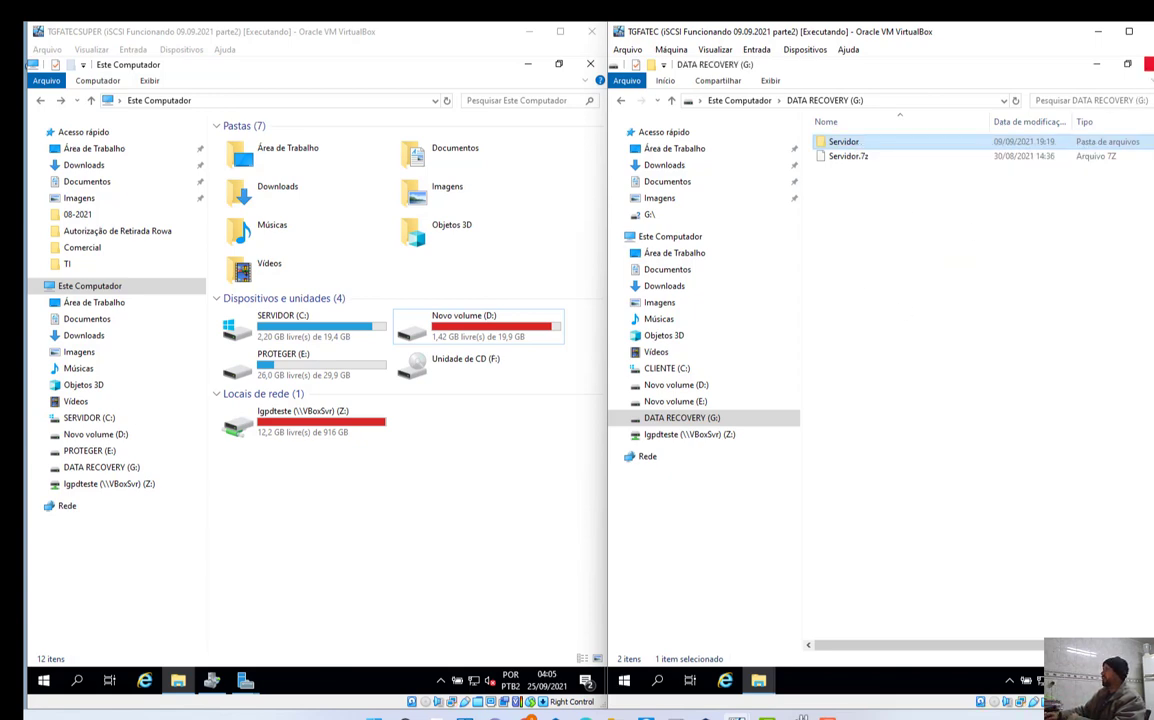
left_click(1150, 64)
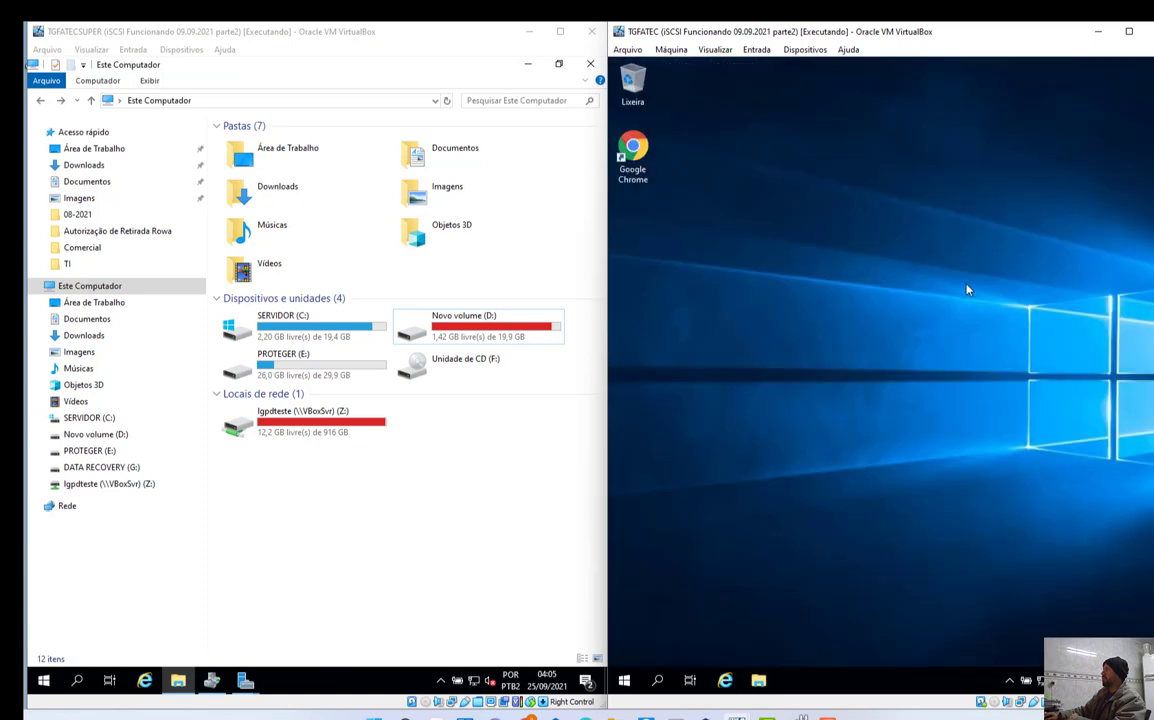
left_click(758, 680)
left_click(690, 239)
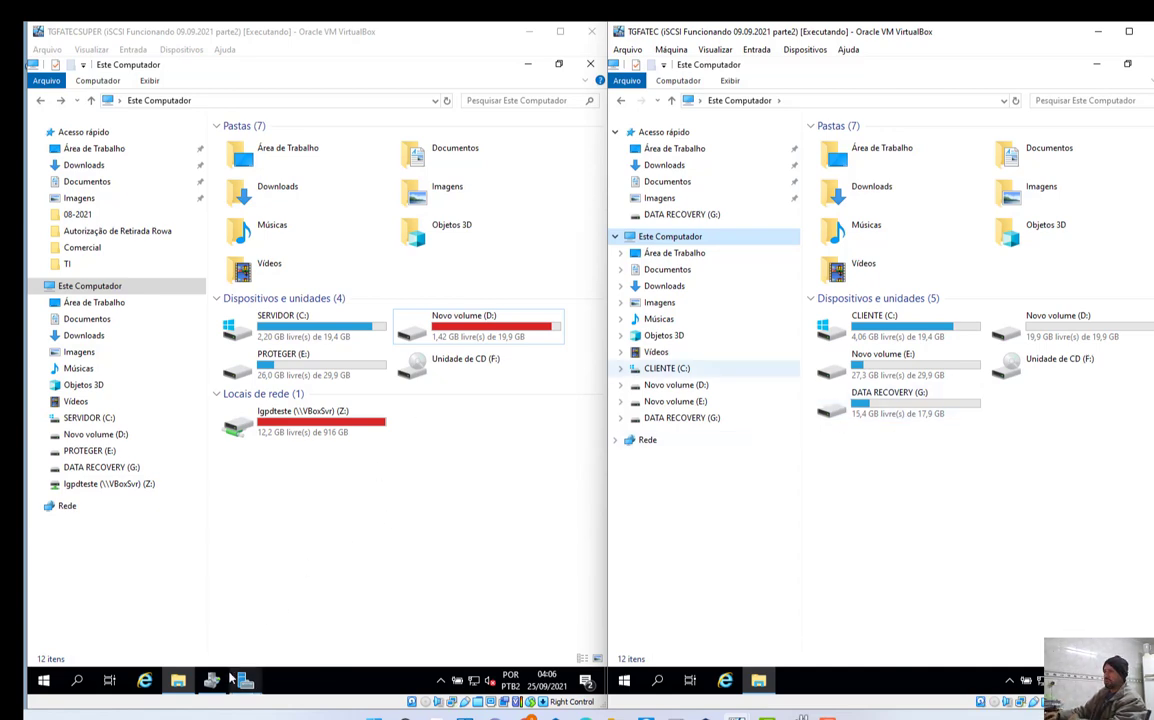
On the TGFATECSUPER machine, return to the iSCSI page of Server Manager and close the finished virtual disk assignment wizard
mouse_move(217, 680)
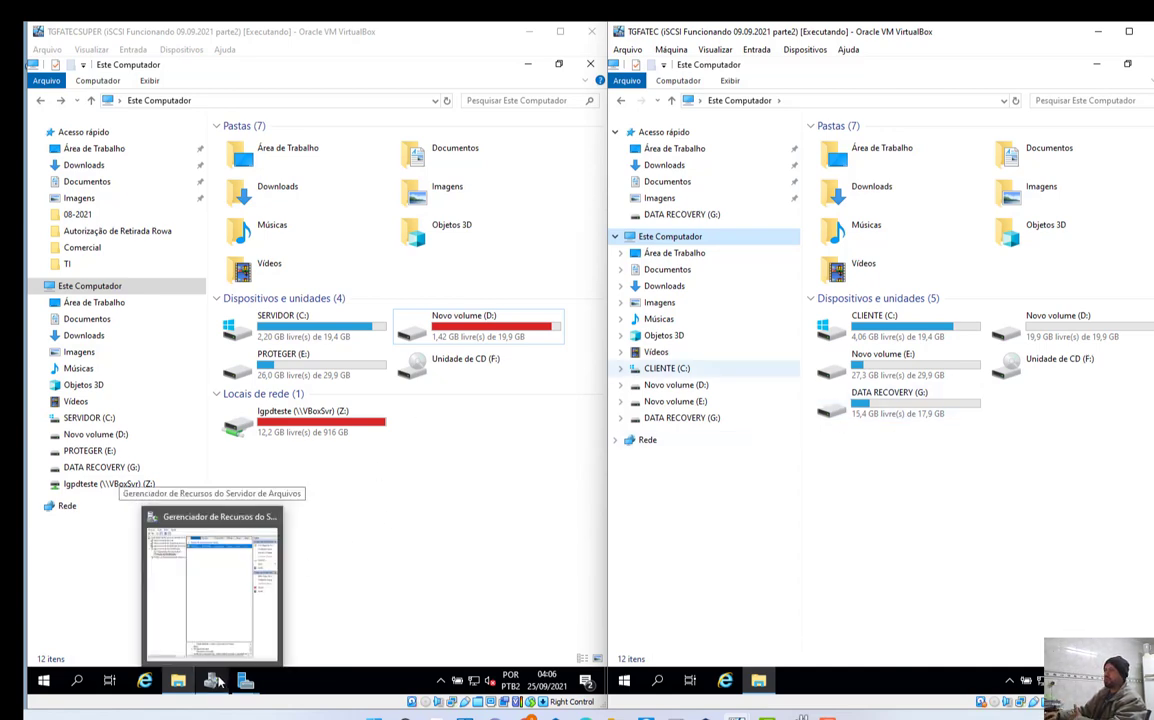
left_click(217, 680)
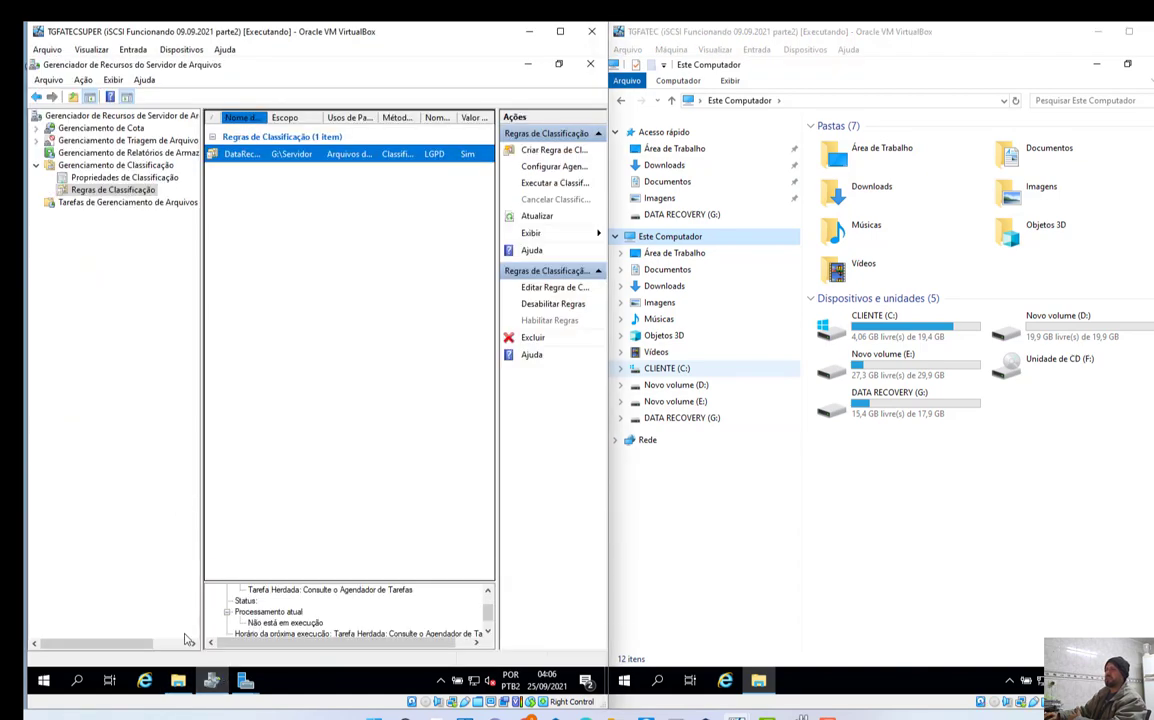
left_click(245, 686)
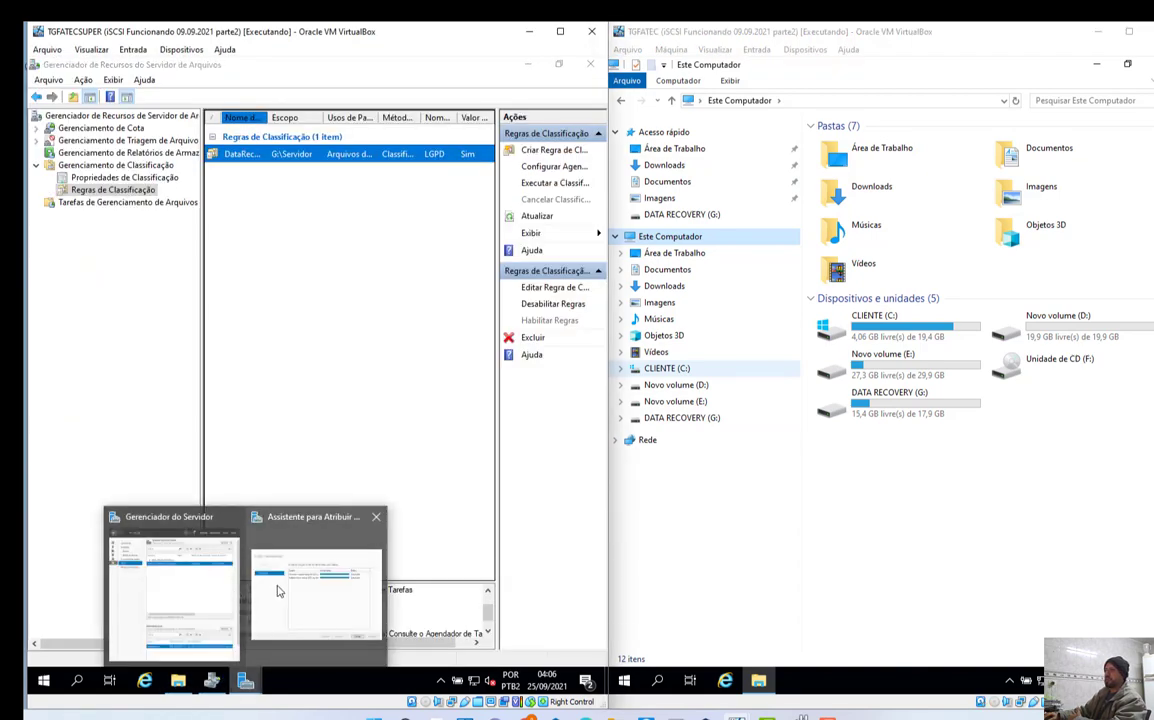
left_click(213, 598)
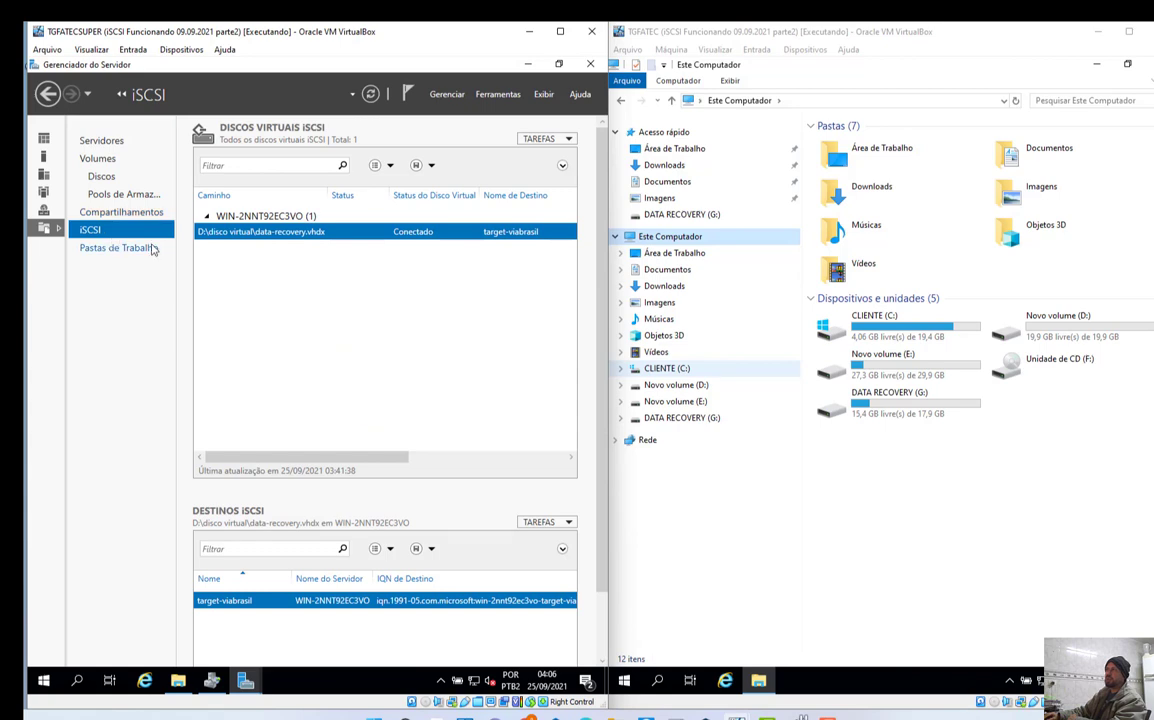
right_click(323, 233)
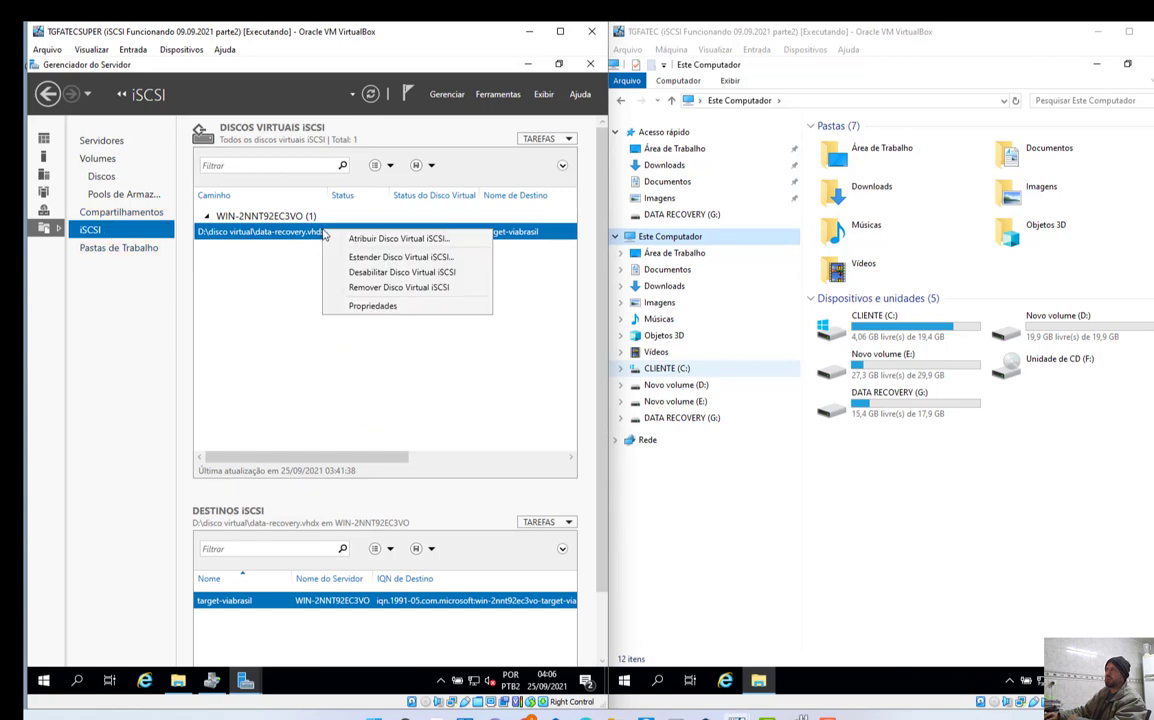
left_click(390, 239)
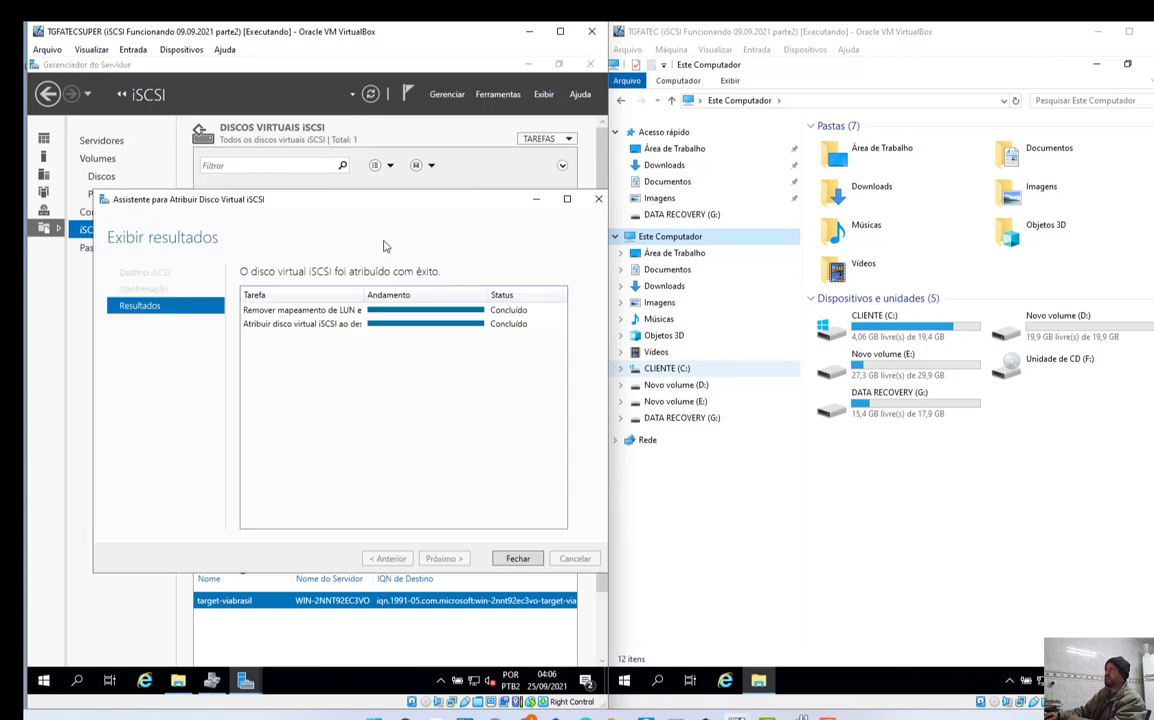
left_click(518, 559)
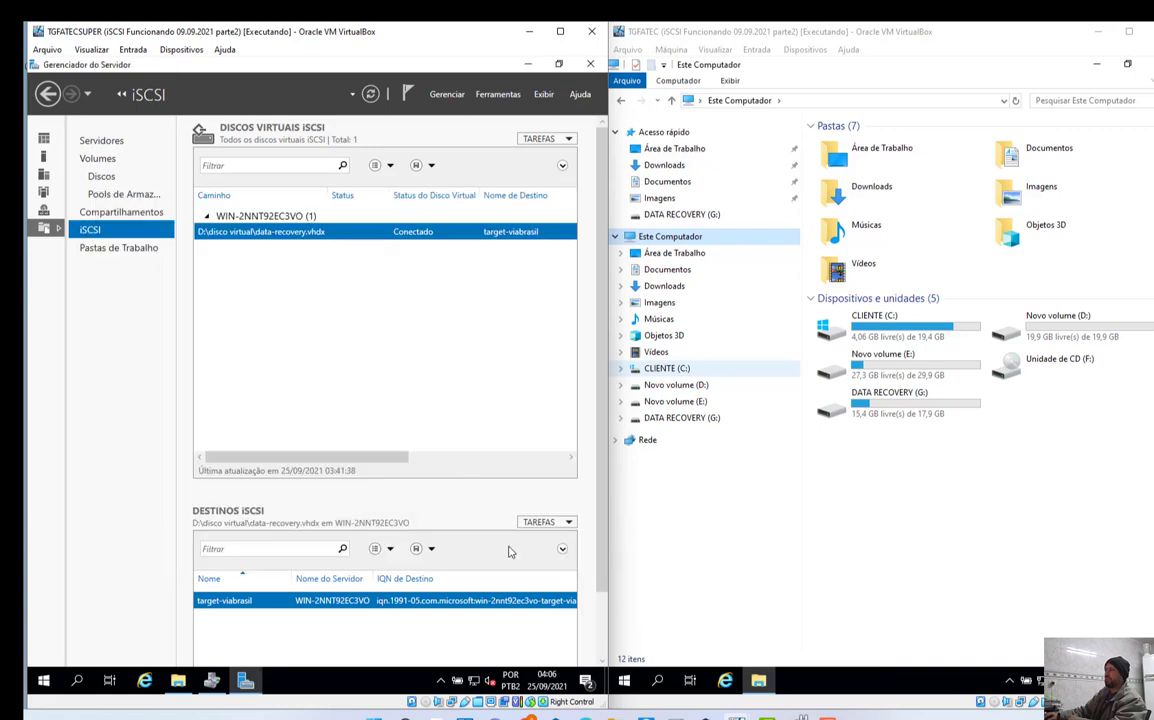
Reassign the data-recovery.vhdx iSCSI virtual disk to the existing target target-discovery-servidor and bring up the server's drive overview
right_click(428, 236)
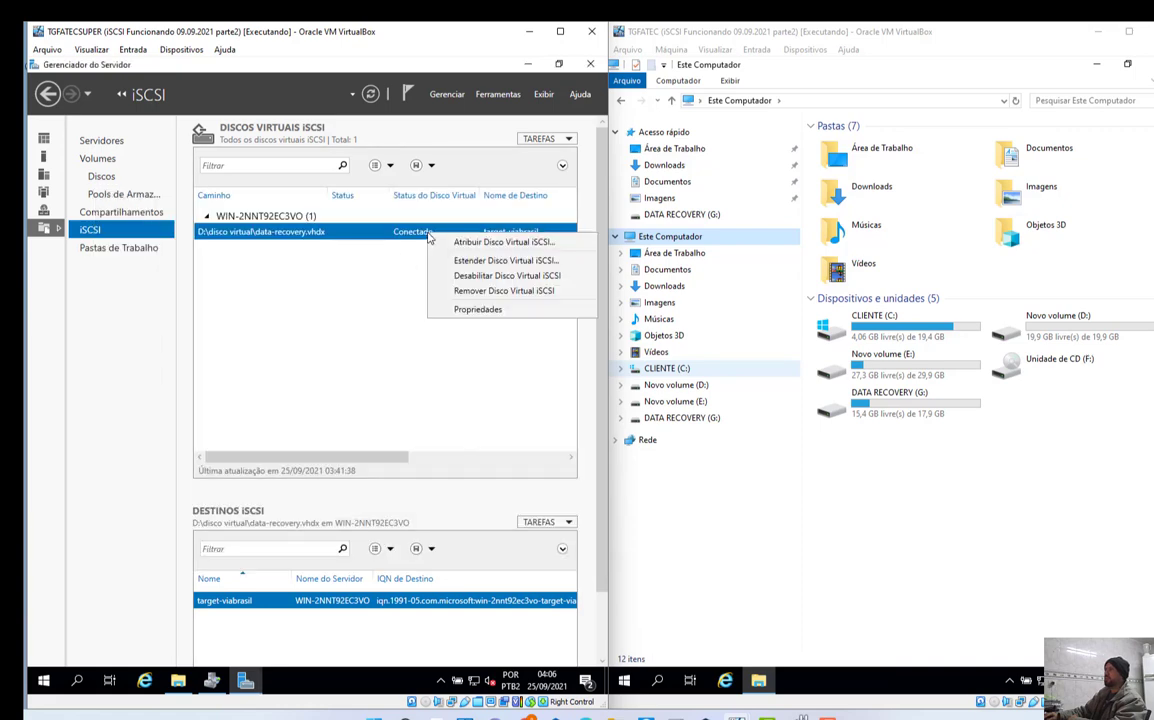
left_click(507, 243)
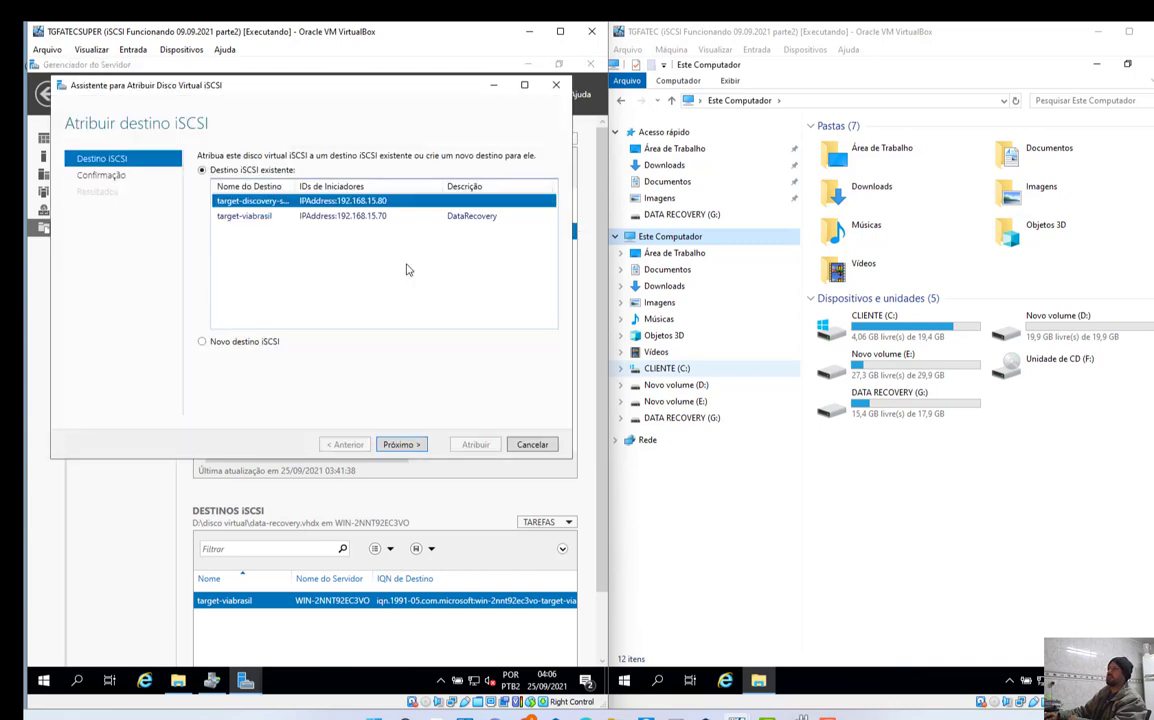
left_click(363, 220)
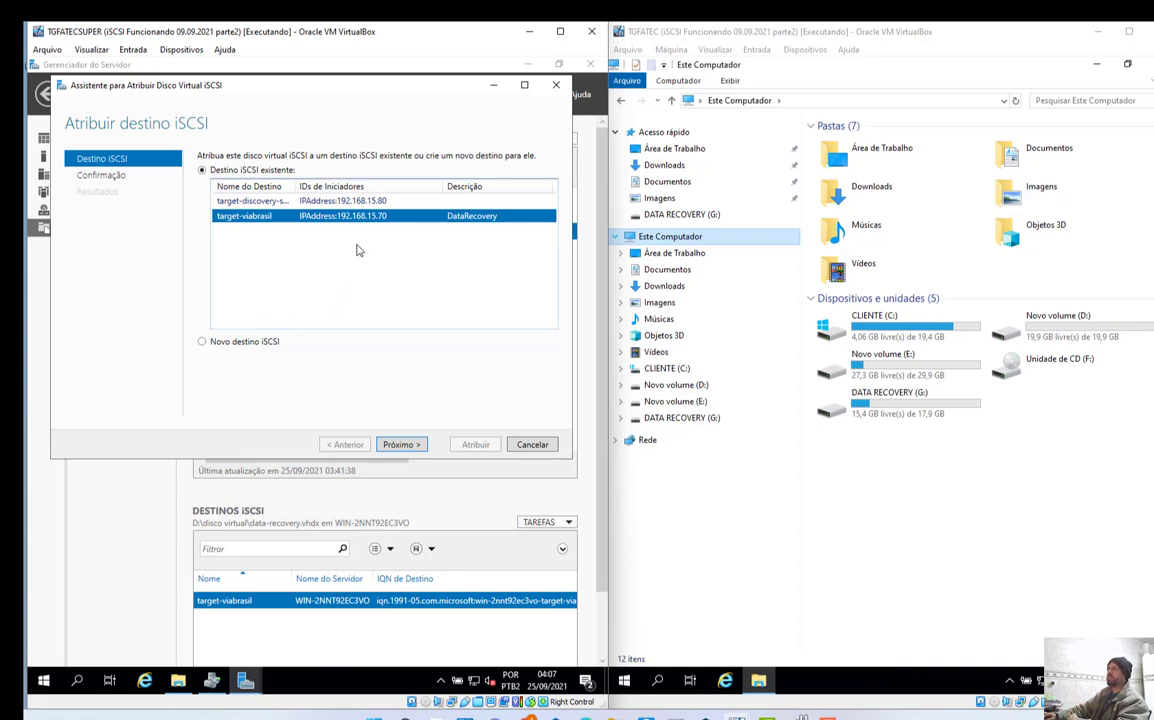
left_click(328, 198)
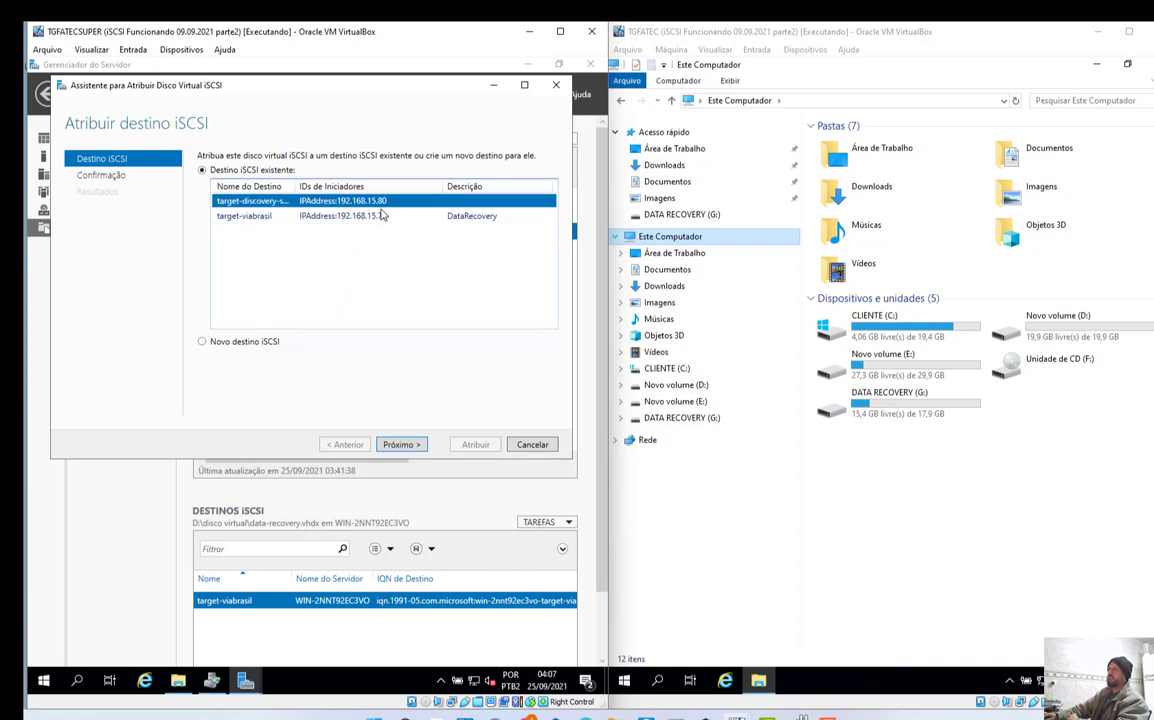
left_click(404, 444)
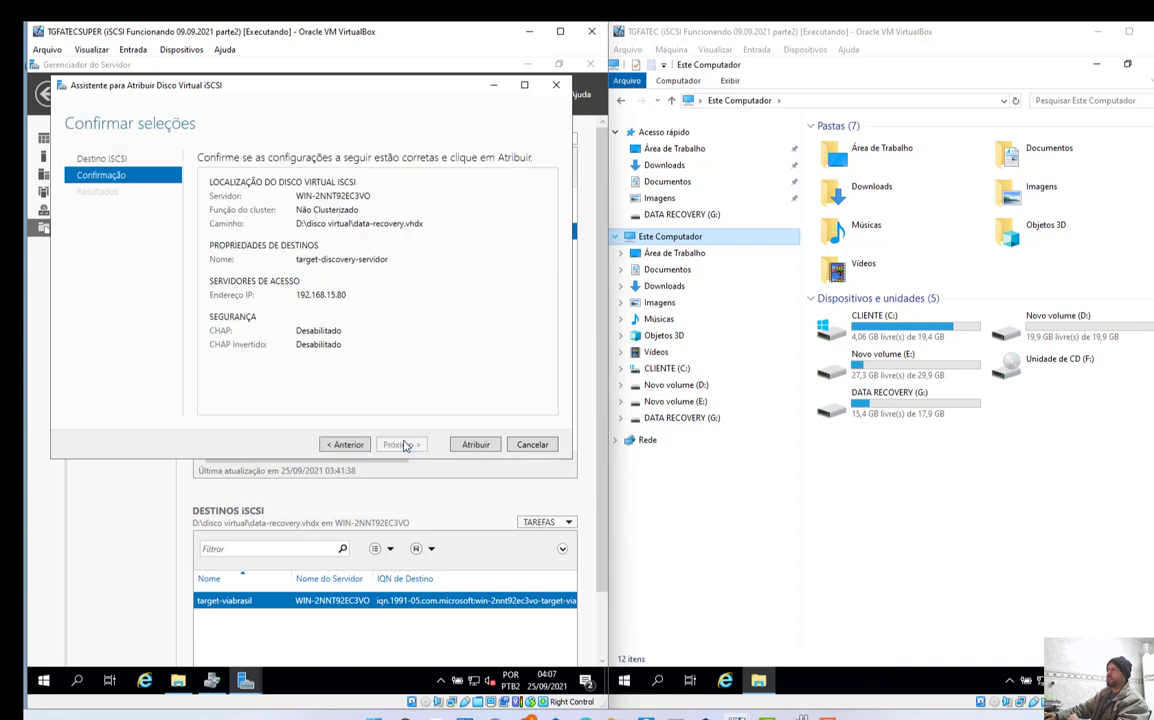
left_click(472, 446)
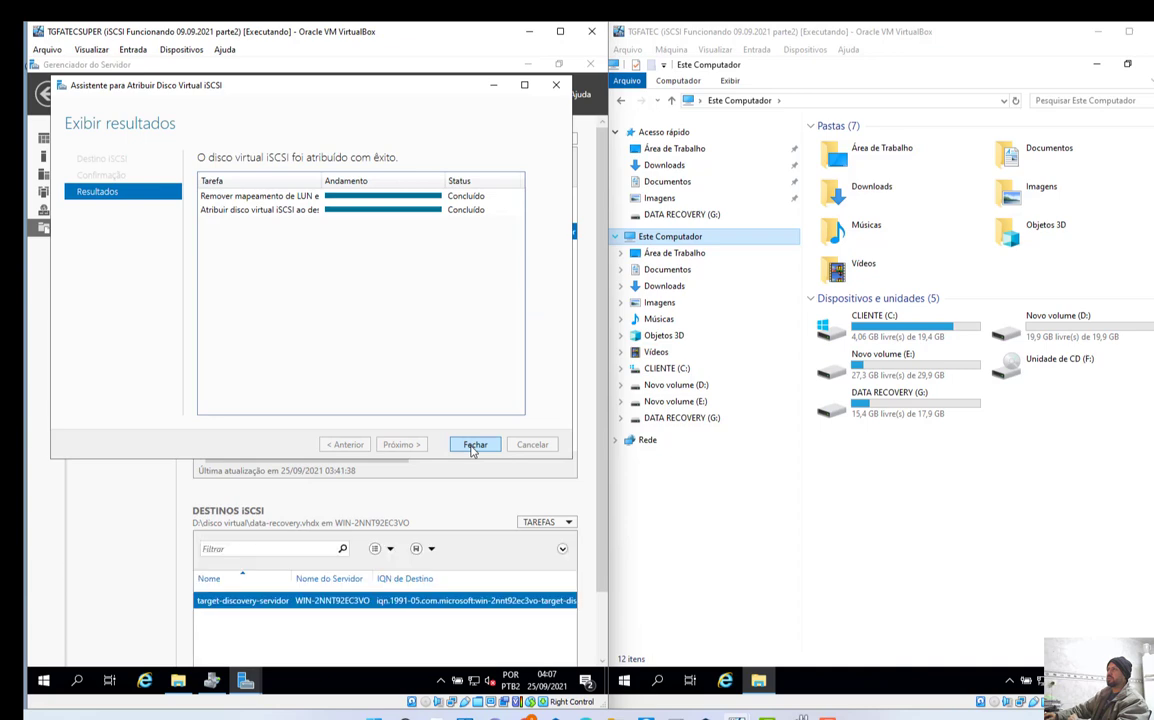
left_click(474, 445)
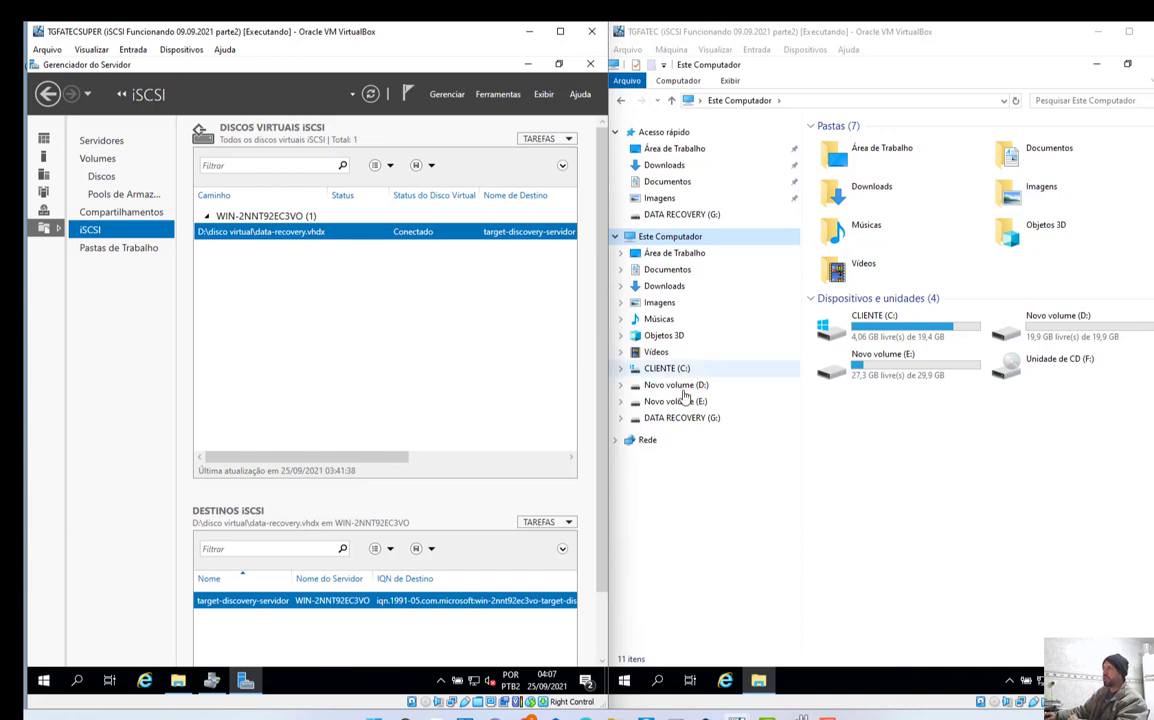
left_click(529, 65)
left_click(530, 66)
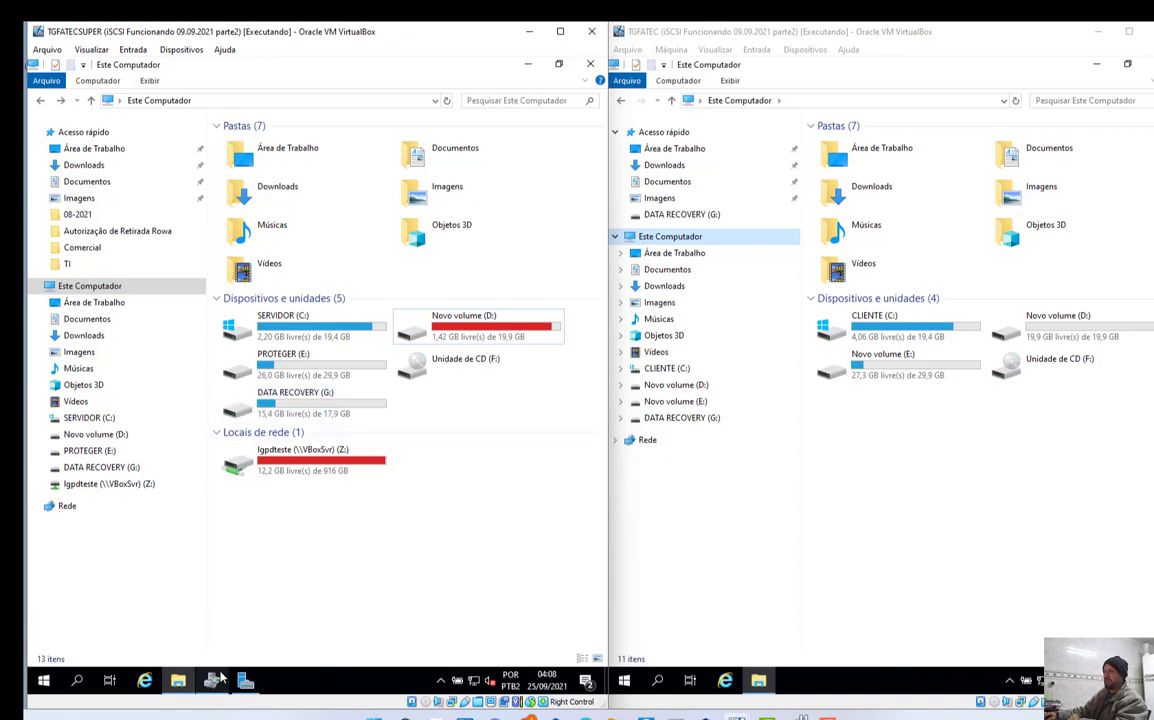
Switch to File Server Resource Manager and review its classification properties and classification rules
mouse_move(215, 683)
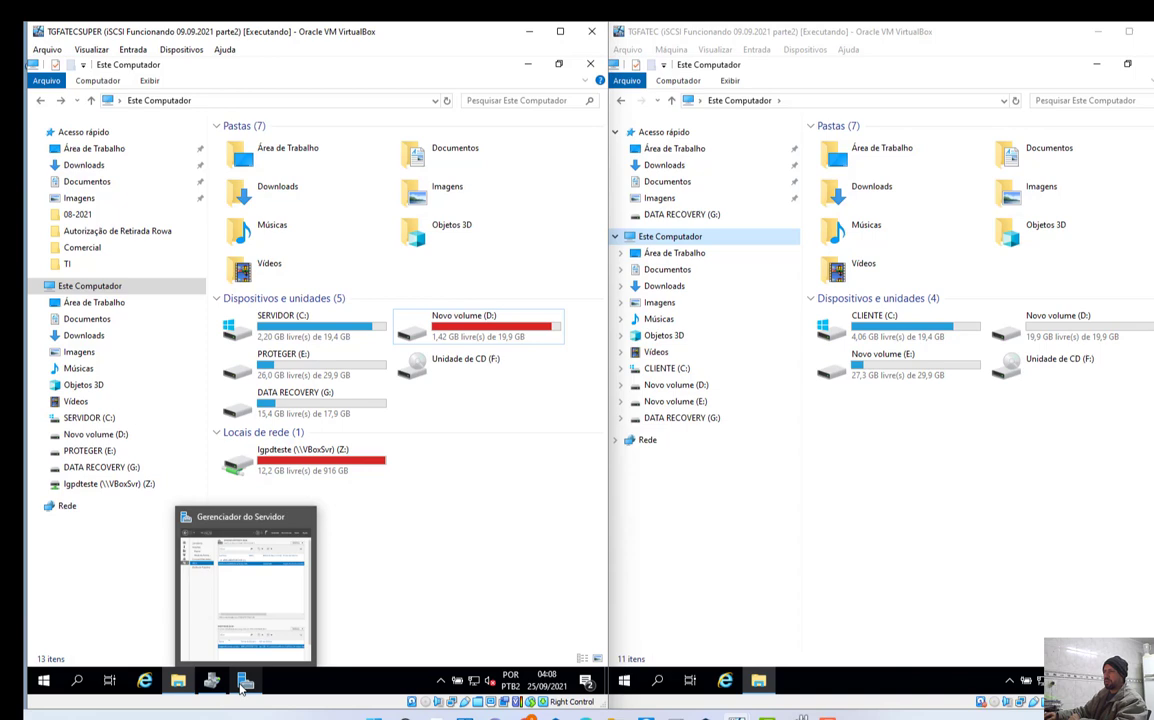
left_click(211, 683)
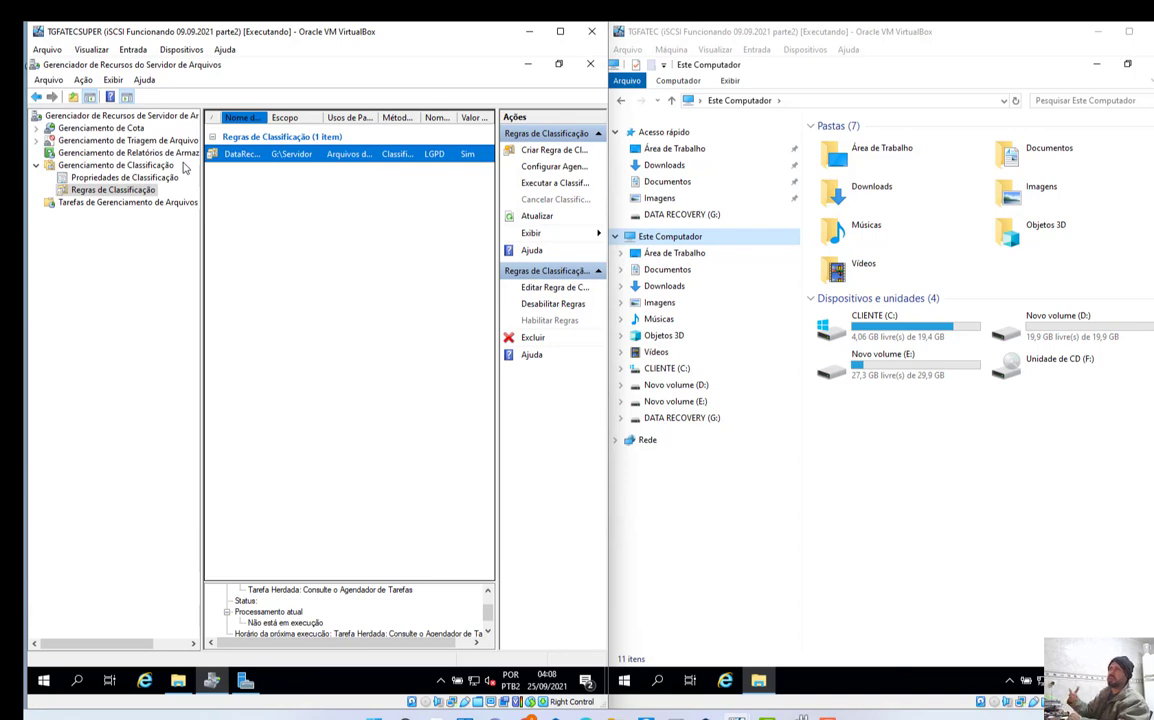
left_click(123, 179)
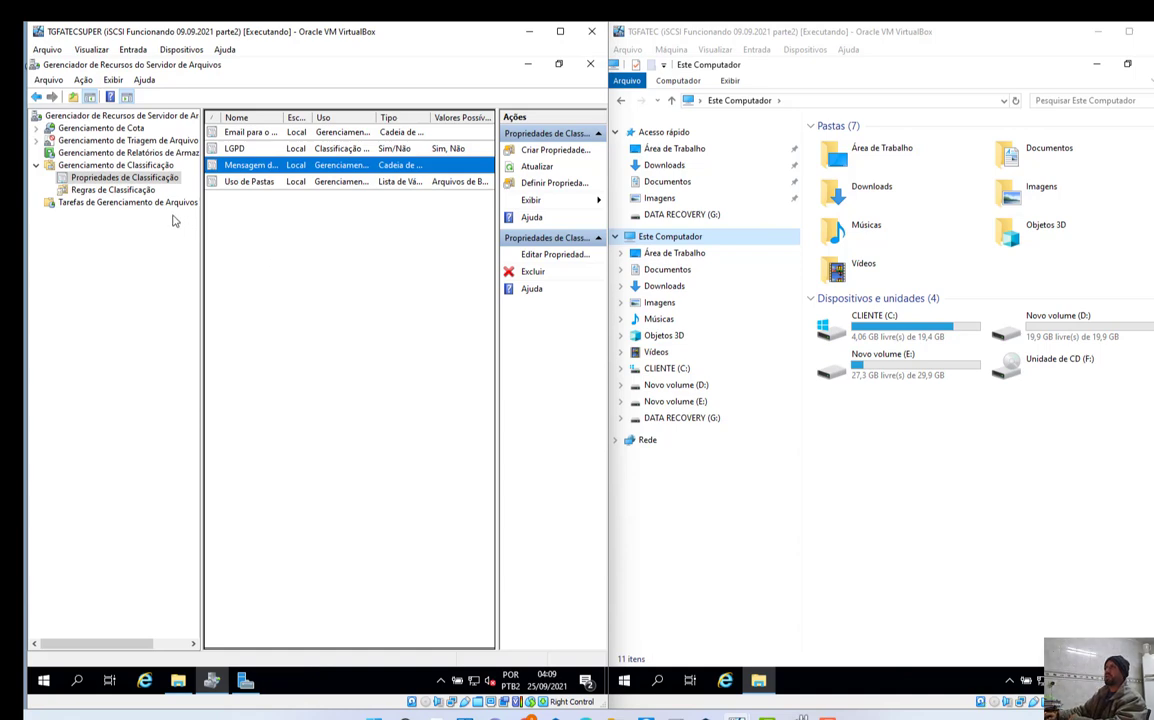
left_click(112, 188)
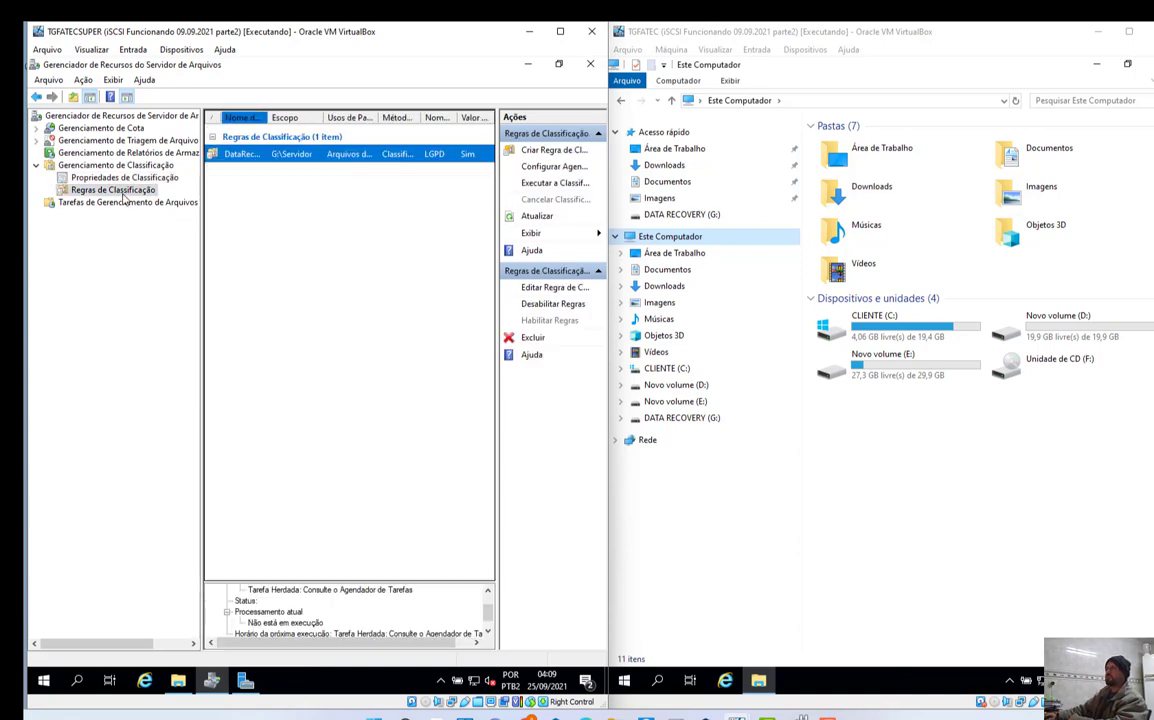
Open the DataRecovery classification rule and examine its scope, classification method and content search parameters
double_click(256, 152)
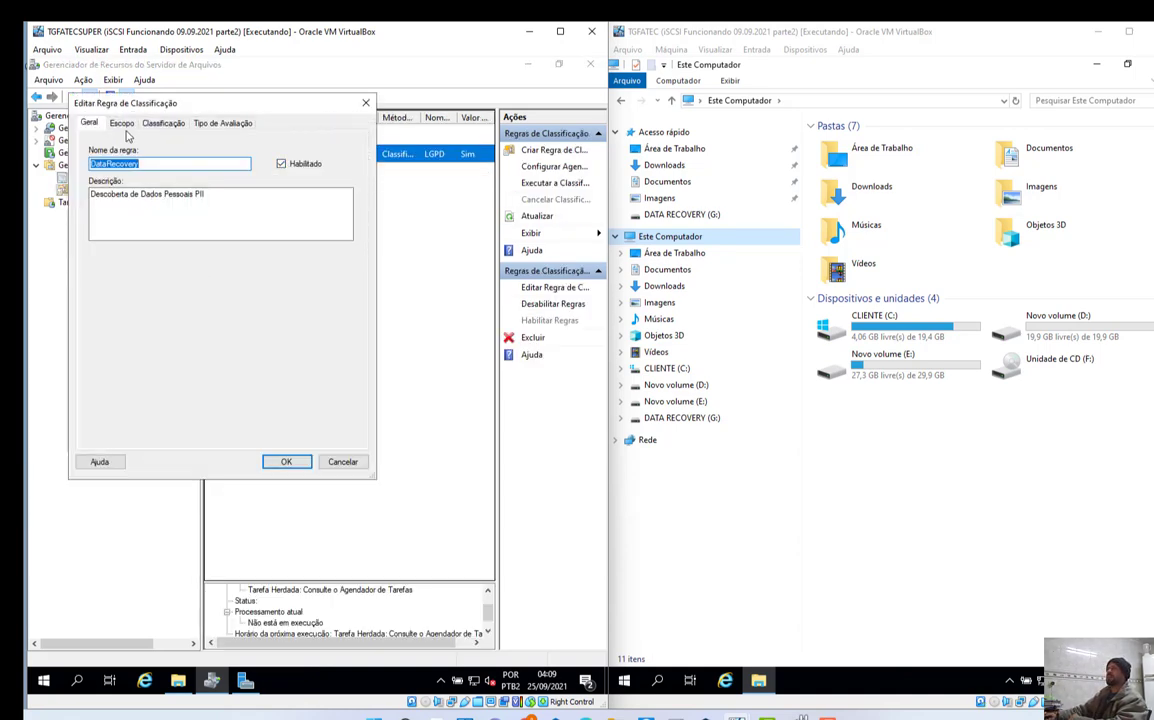
left_click(116, 122)
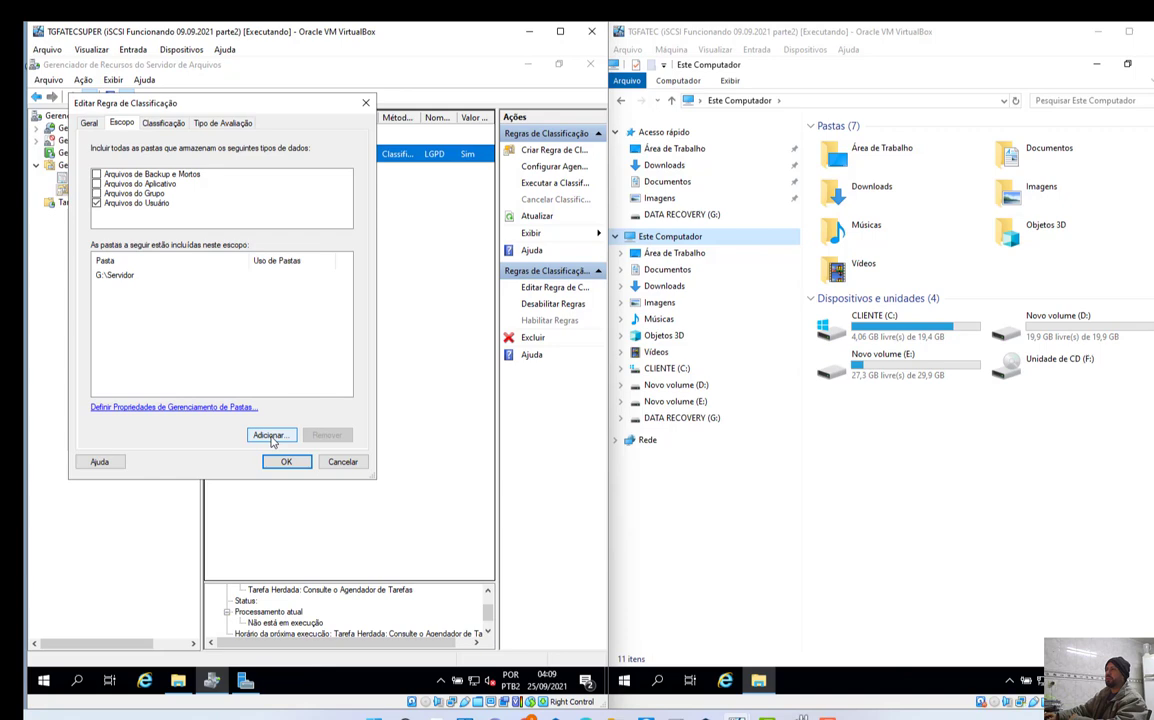
left_click(146, 122)
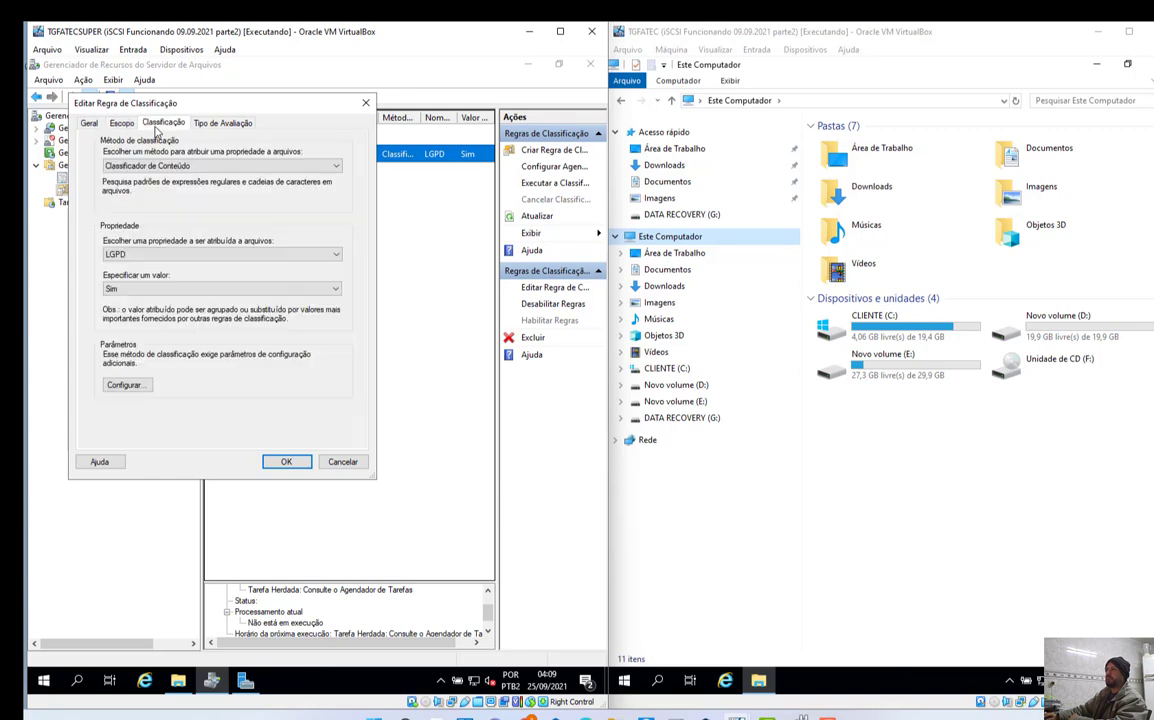
left_click(124, 384)
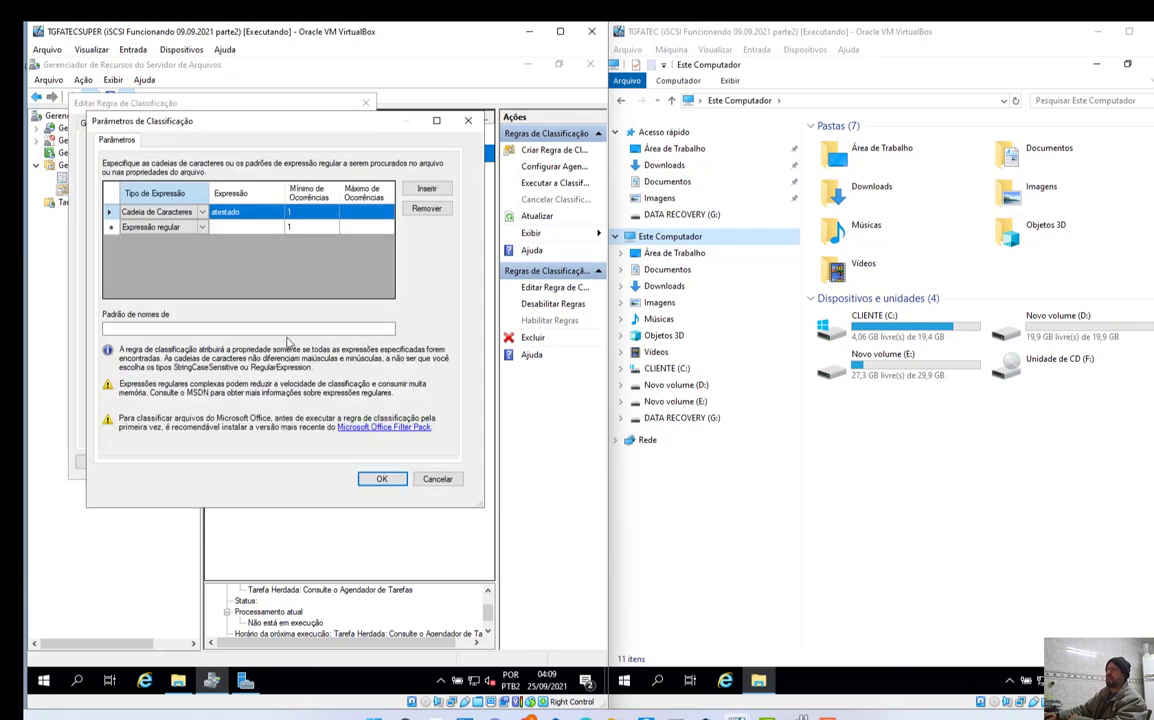
left_click(185, 227)
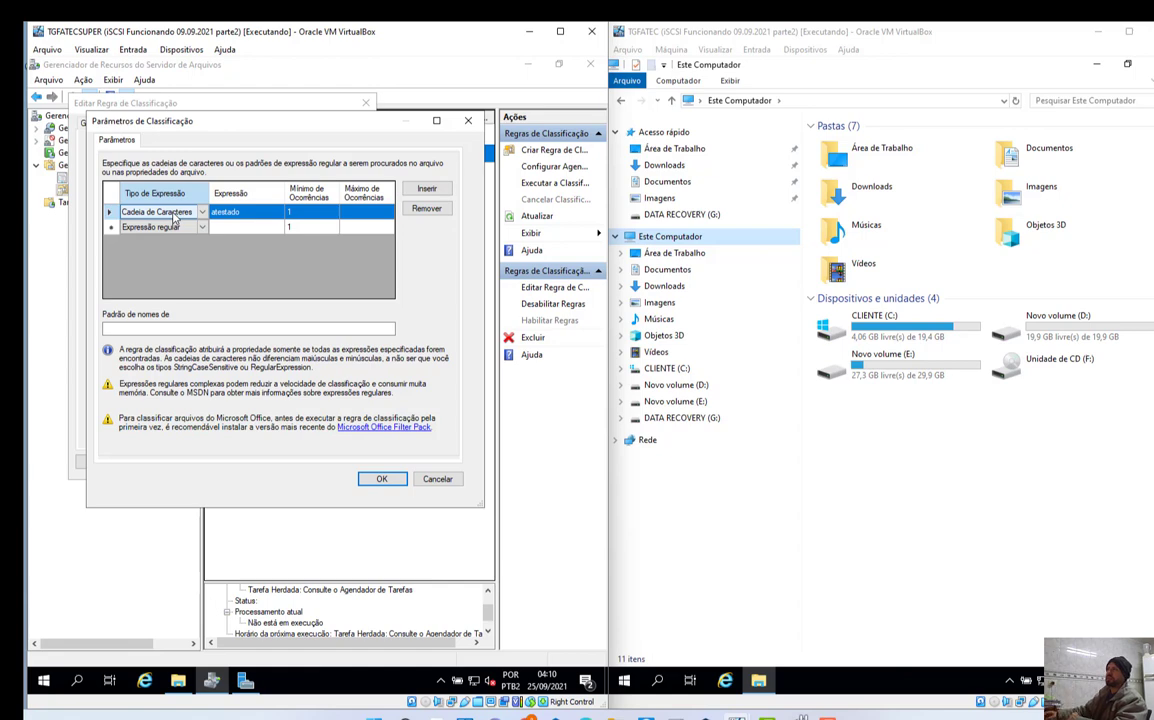
Check the search expression in the classification parameters, and accept both the parameters and the rule
left_click(237, 219)
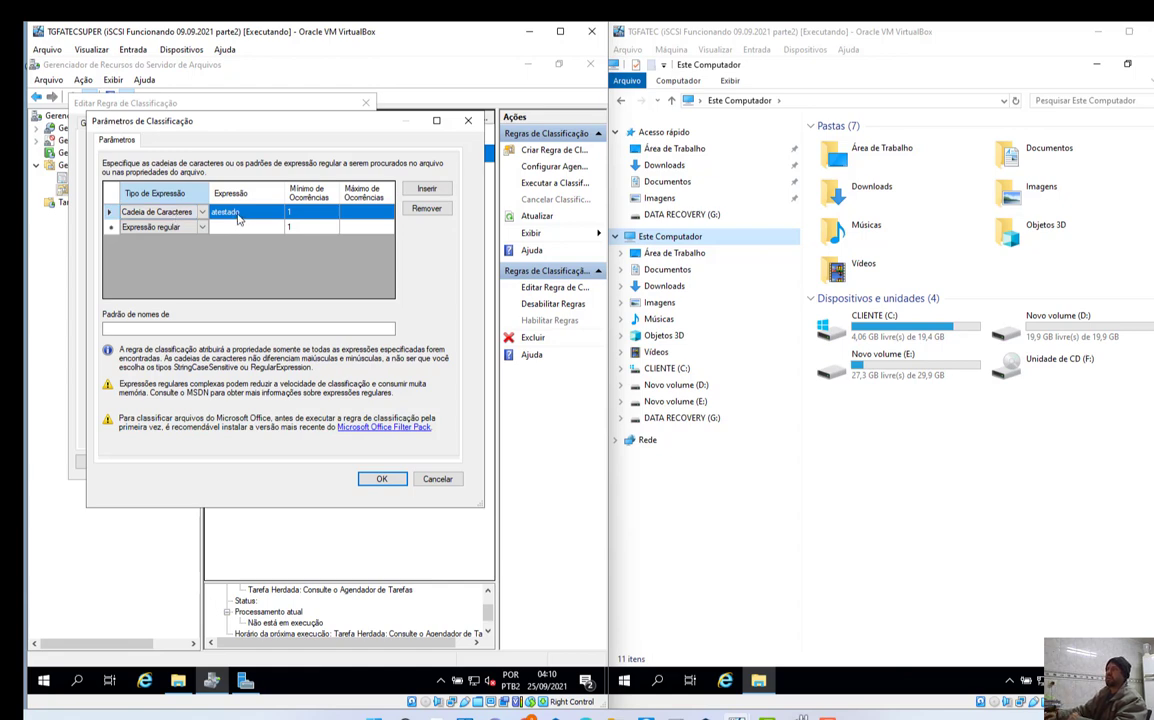
left_click(249, 218)
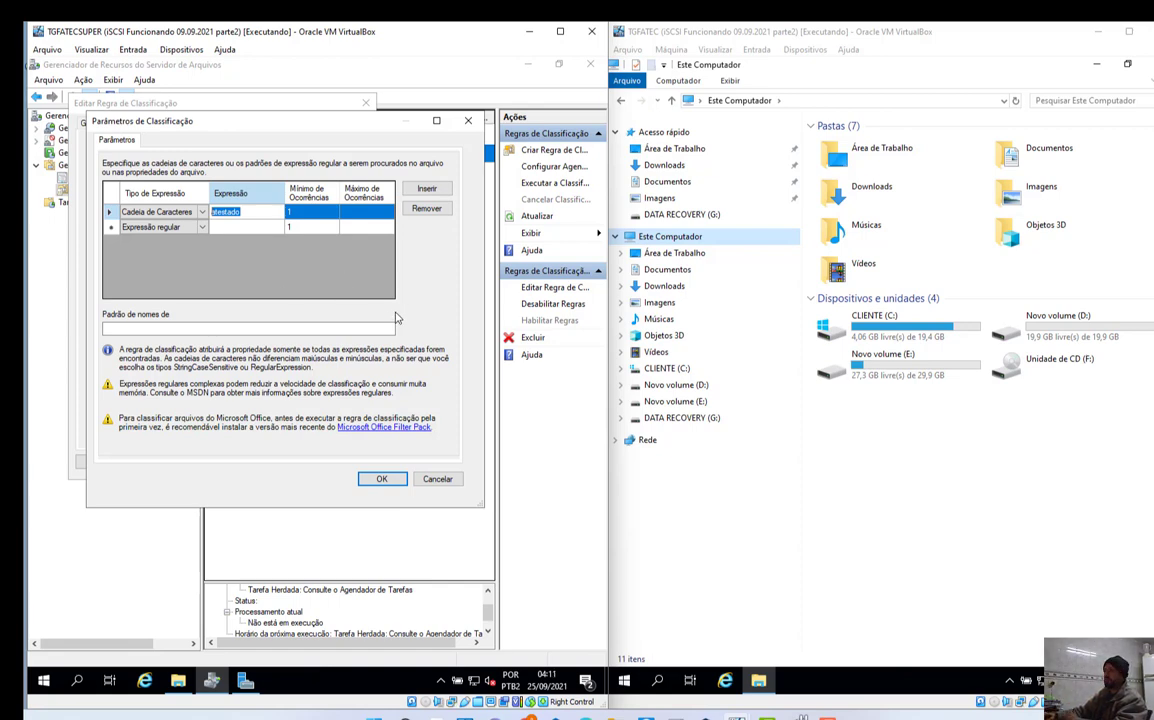
left_click(386, 479)
left_click(287, 462)
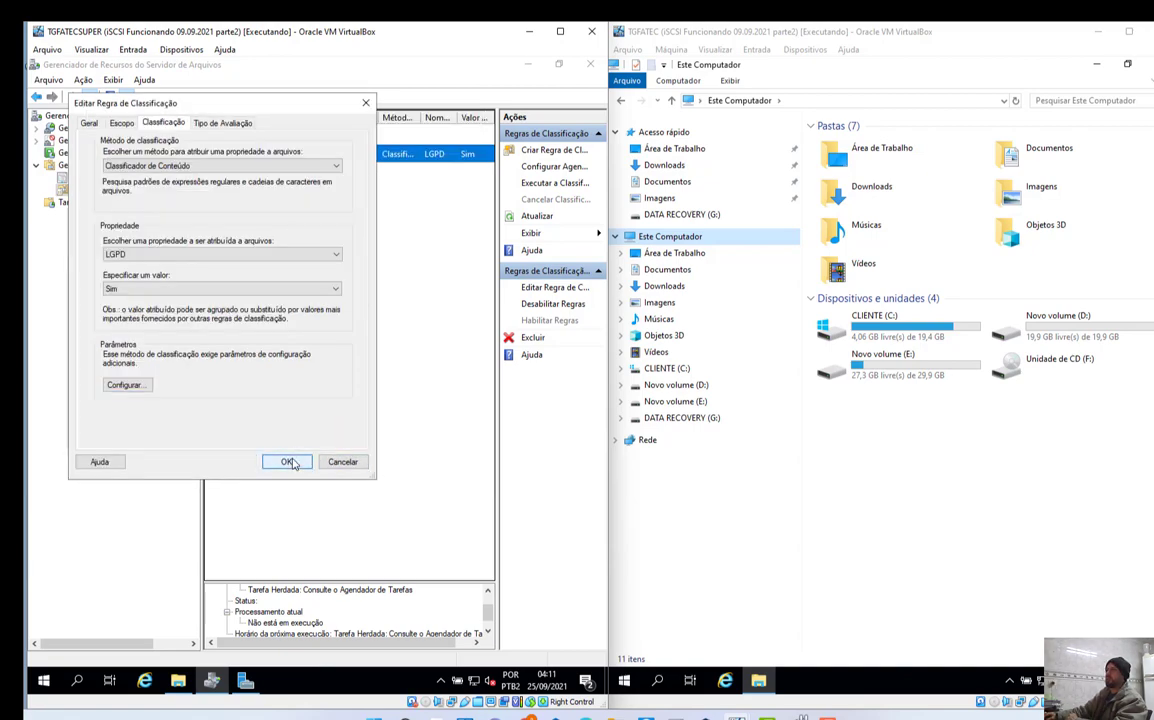
Look over the server's drives in File Explorer and return to the classification rules in File Server Resource Manager
right_click(311, 256)
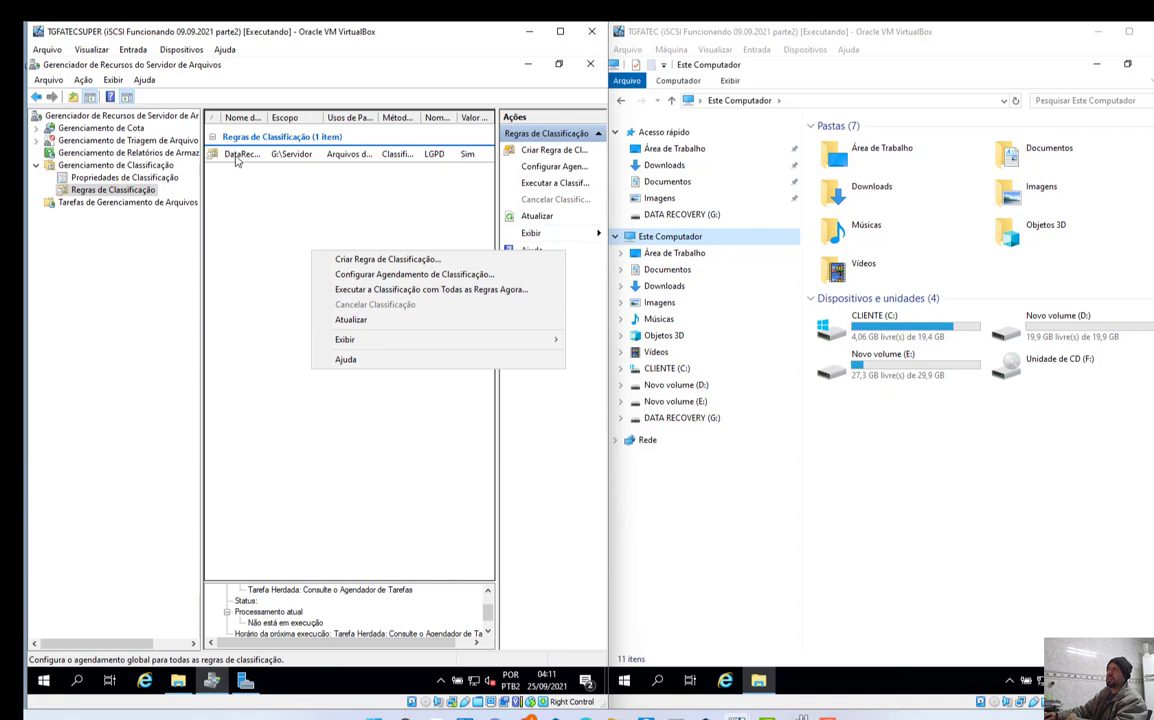
key("super+e")
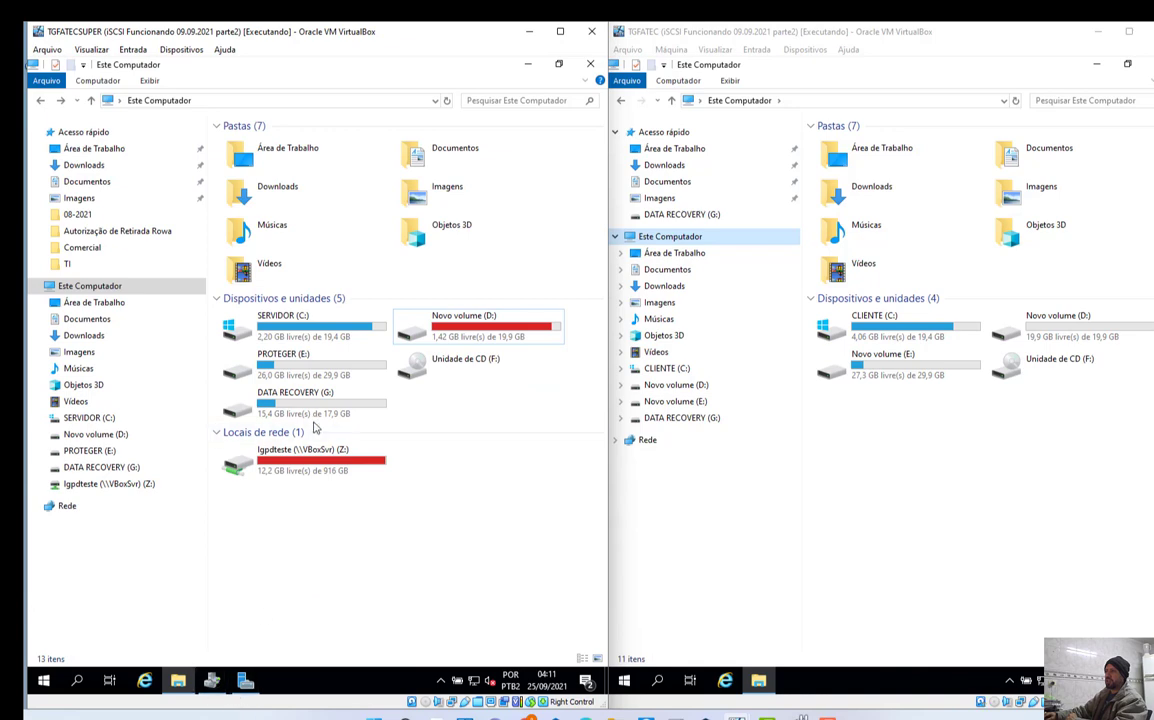
key("alt+Tab")
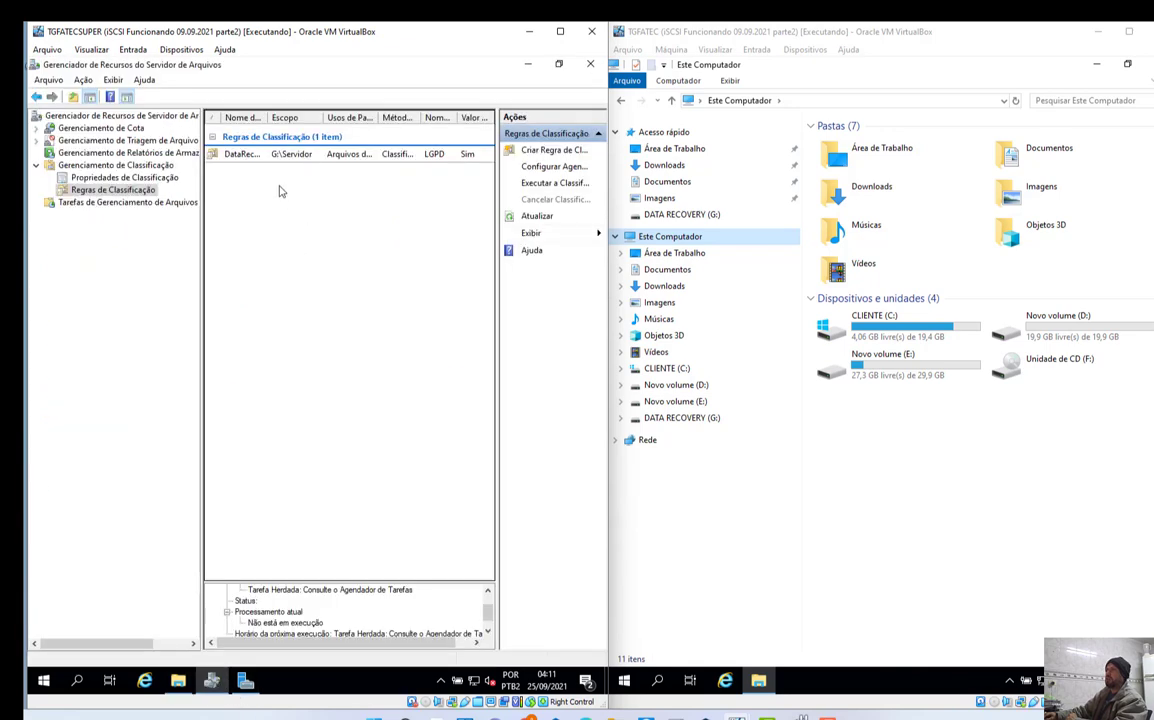
Reopen the DataRecovery classification rule, review its general, scope and classification settings and its content parameters, and cancel the rule dialog
double_click(251, 165)
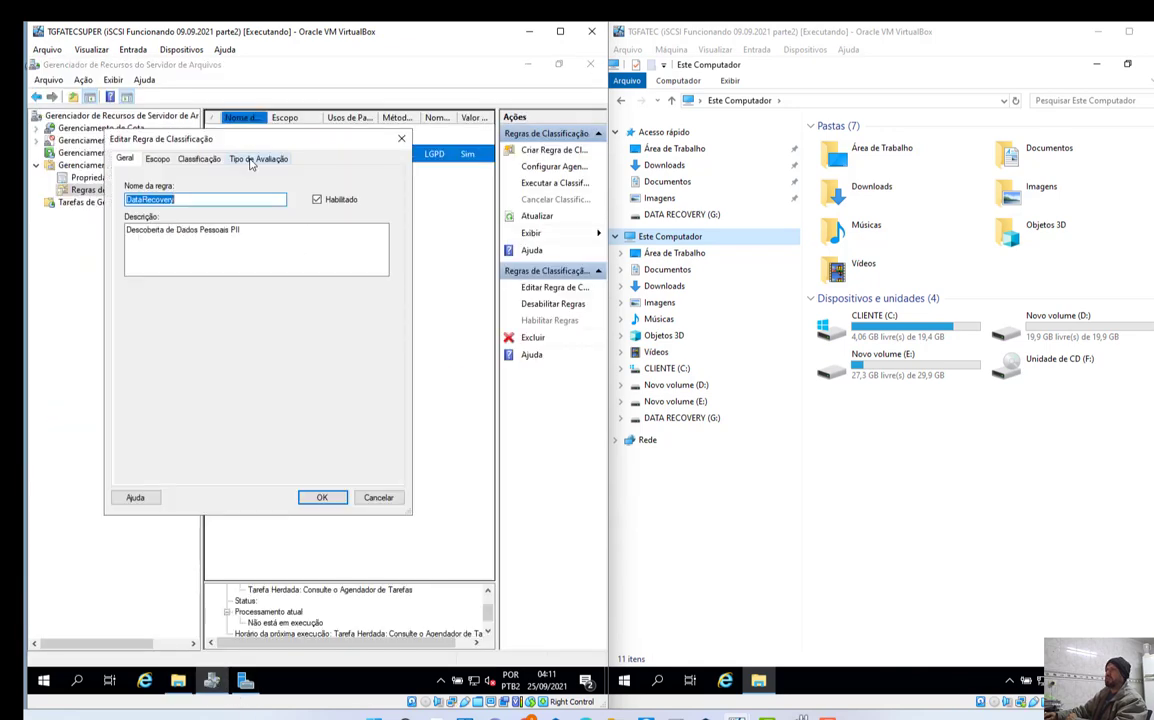
left_click(157, 160)
left_click(196, 160)
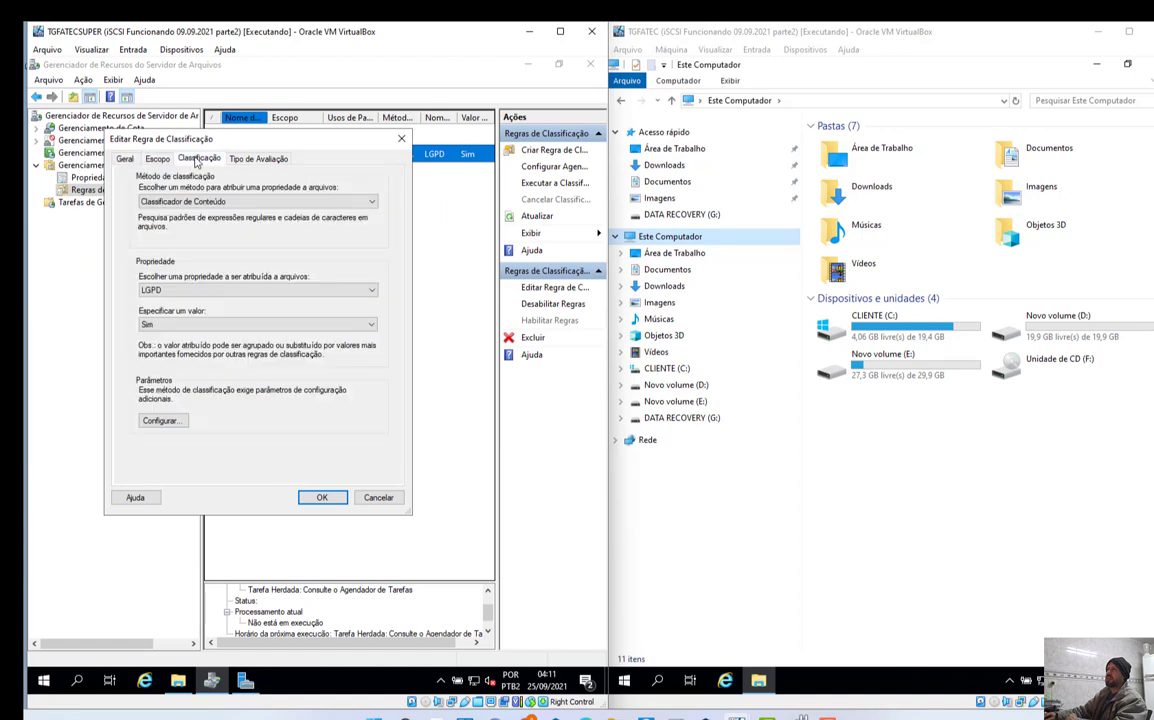
left_click(124, 160)
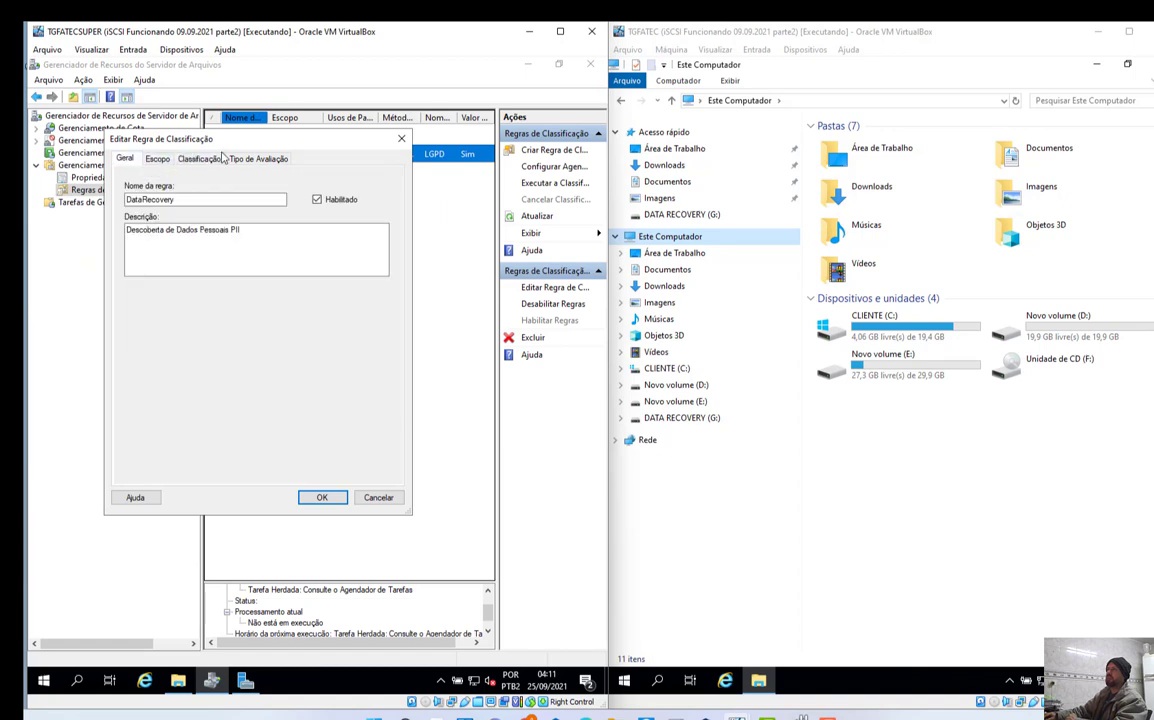
left_click(190, 157)
left_click(162, 421)
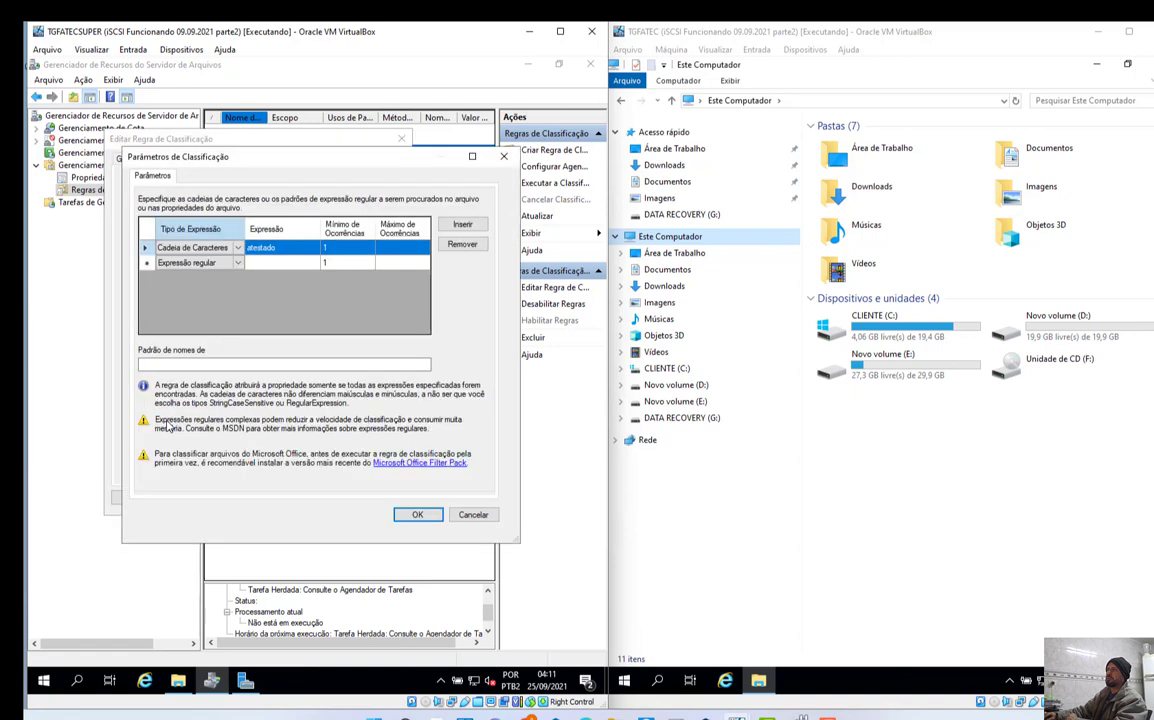
left_click(435, 510)
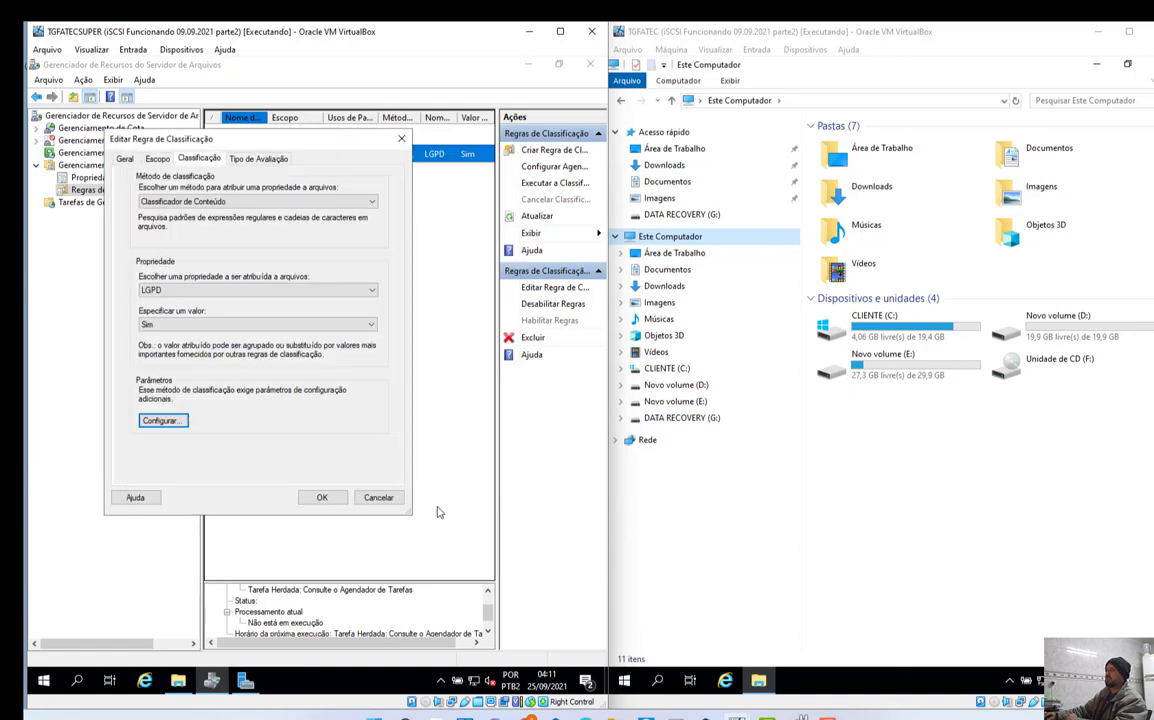
left_click(378, 497)
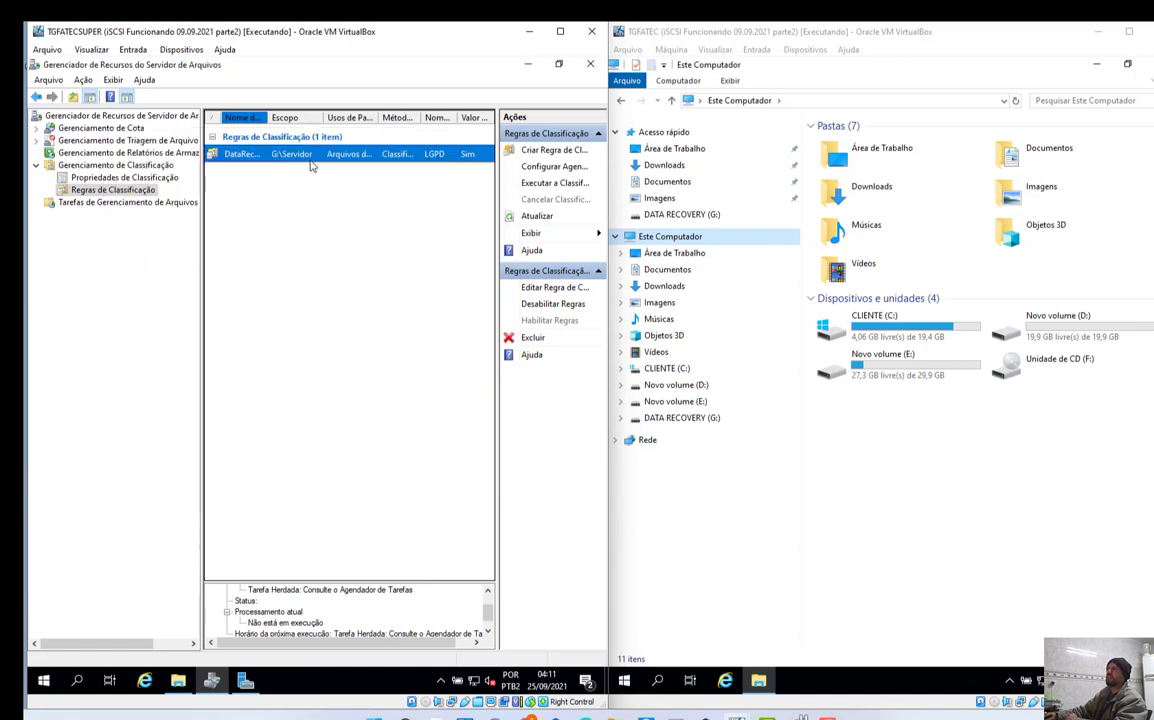
Check the folder included in the DataRecovery rule's scope and accept the rule
double_click(283, 153)
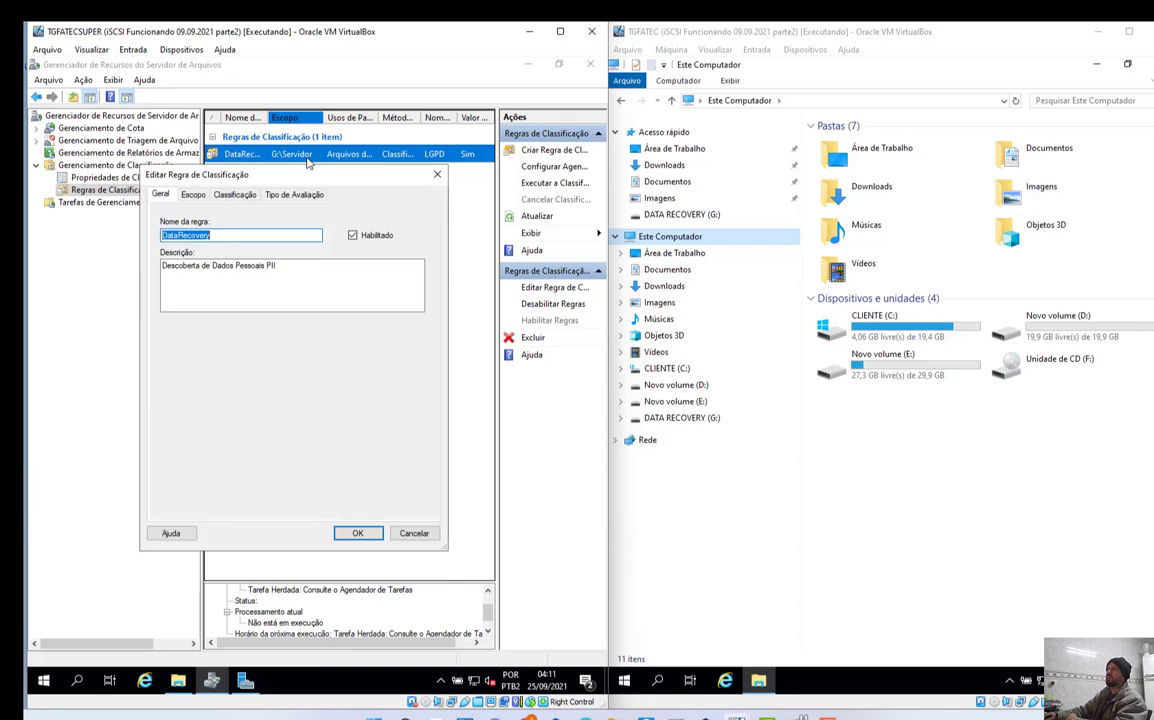
left_click(203, 198)
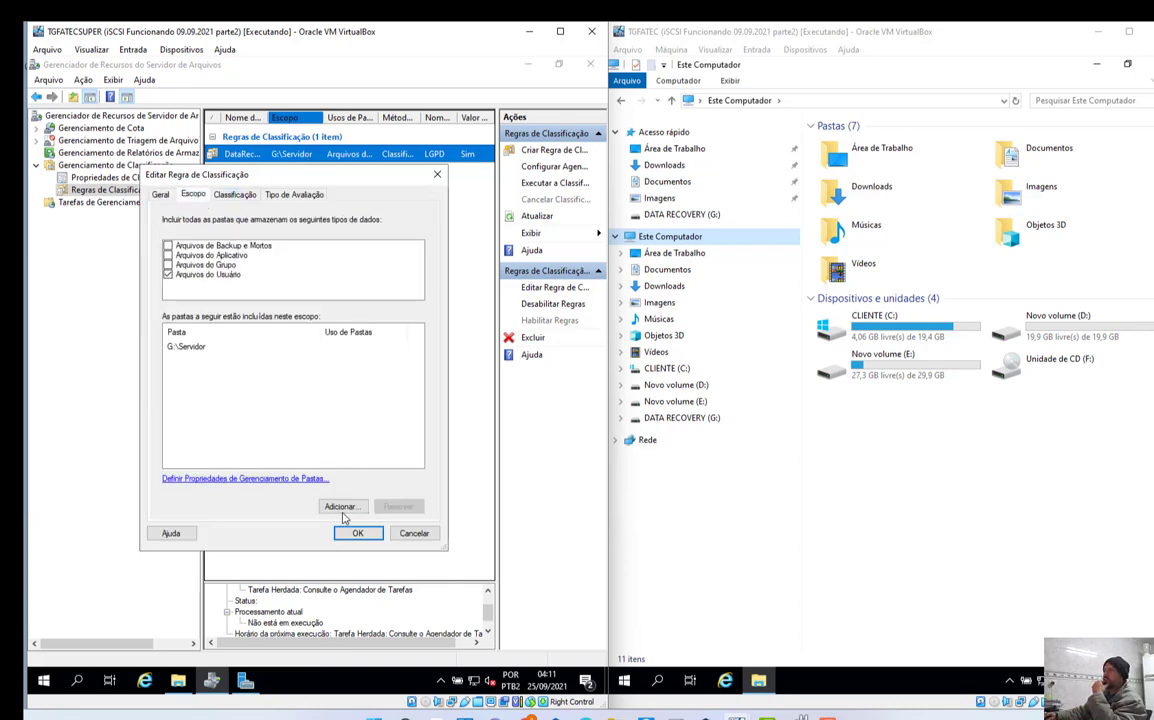
left_click(180, 346)
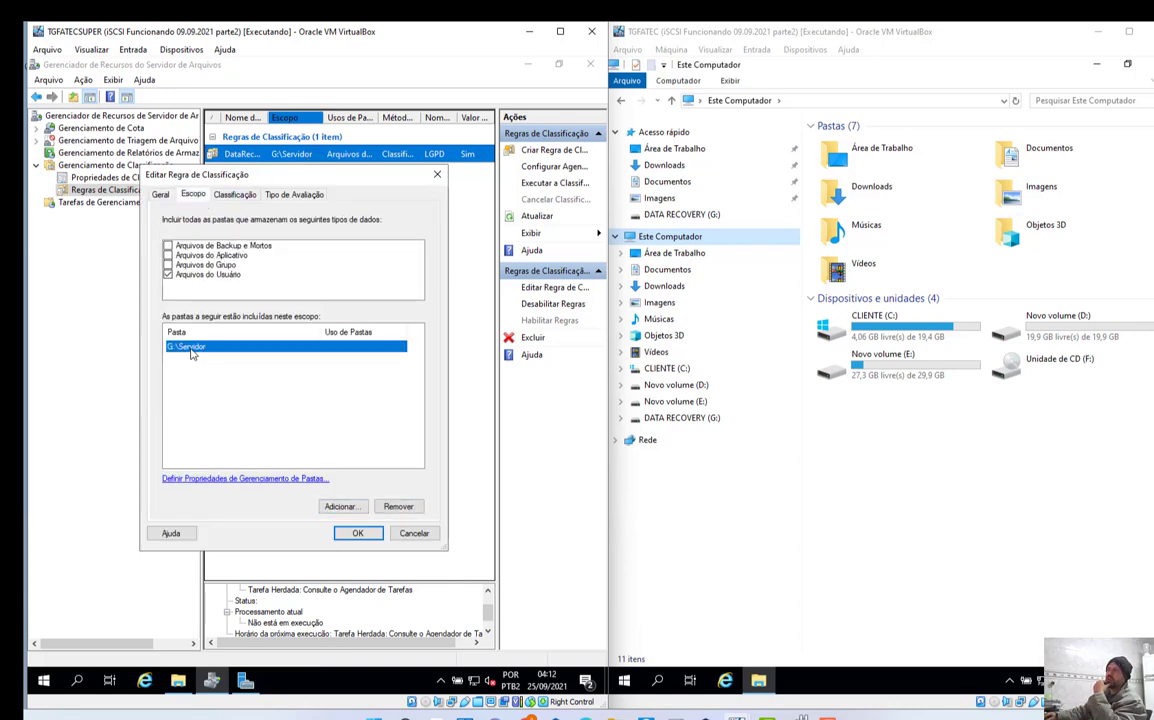
left_click(356, 537)
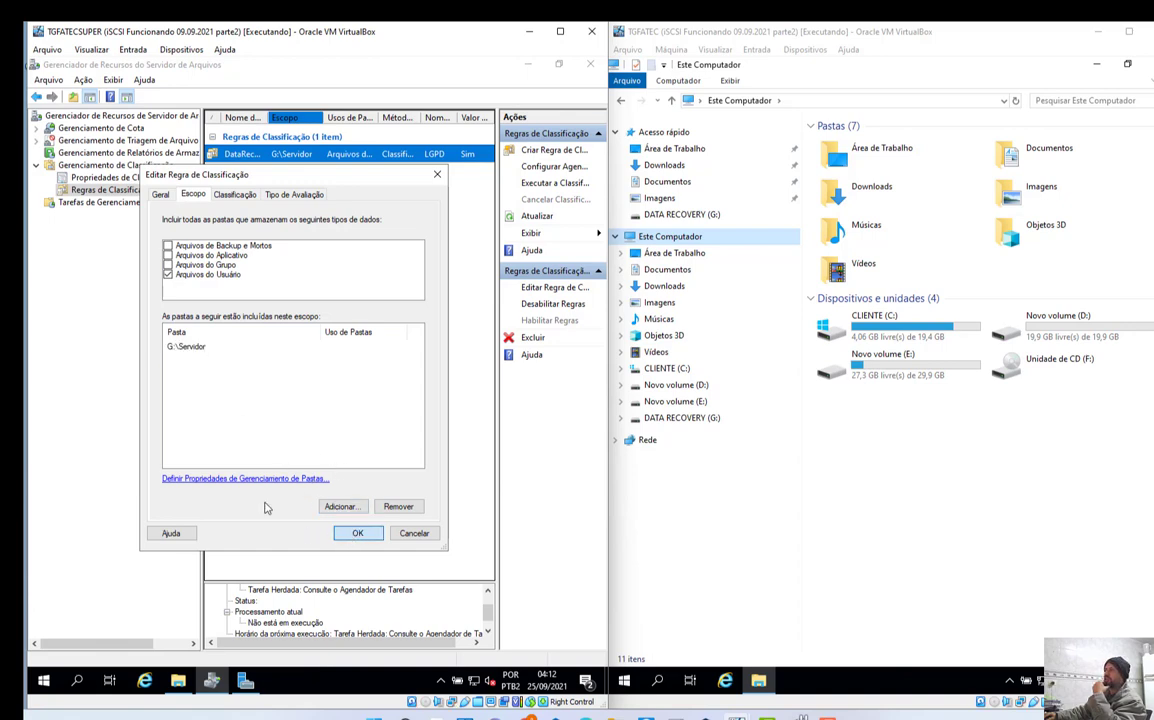
Run the classification with all rules in the background and check its processing status
right_click(289, 318)
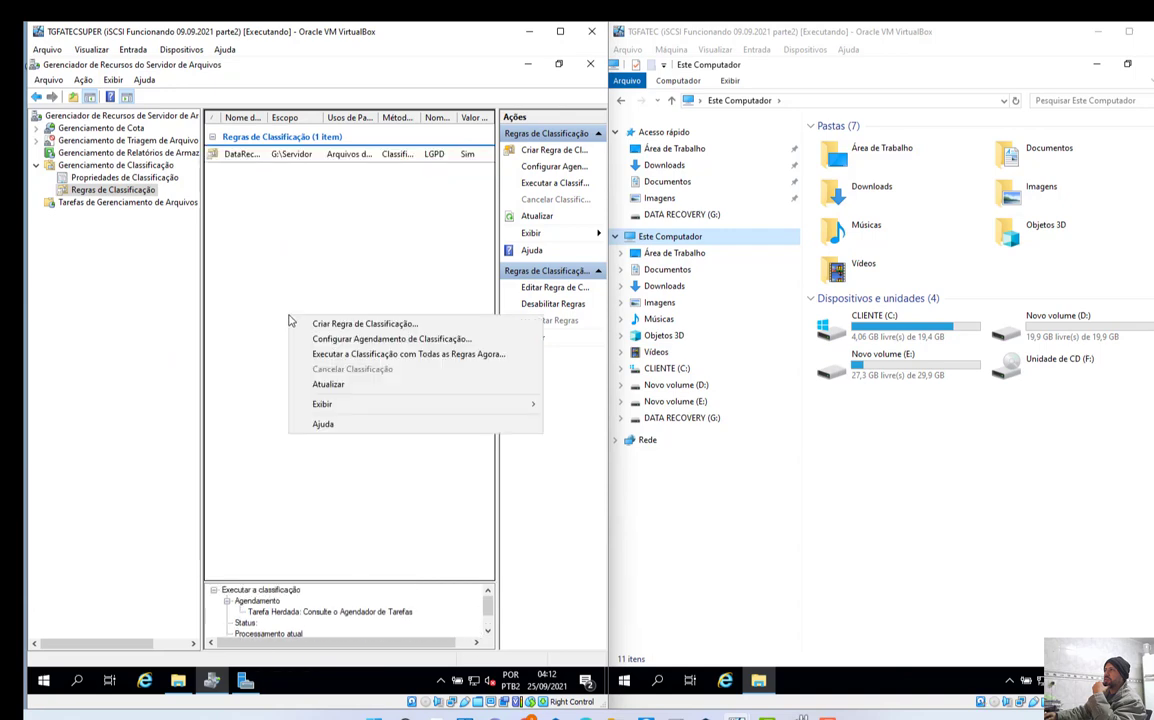
left_click(326, 356)
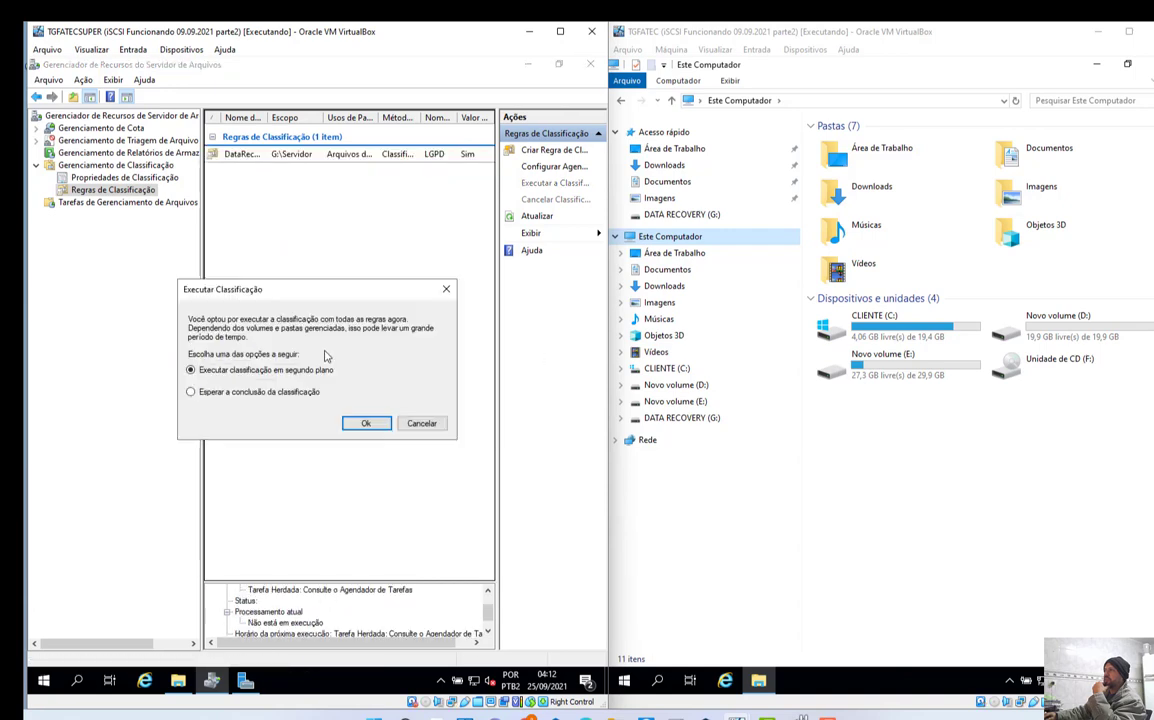
left_click(366, 428)
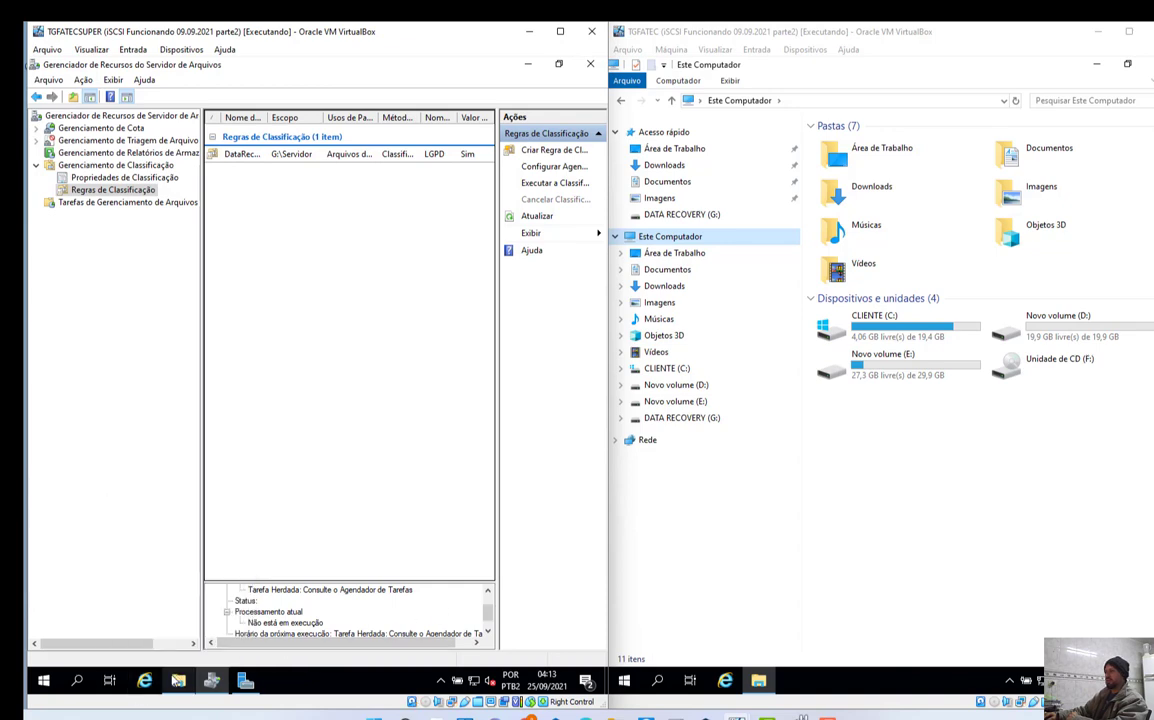
left_click(488, 633)
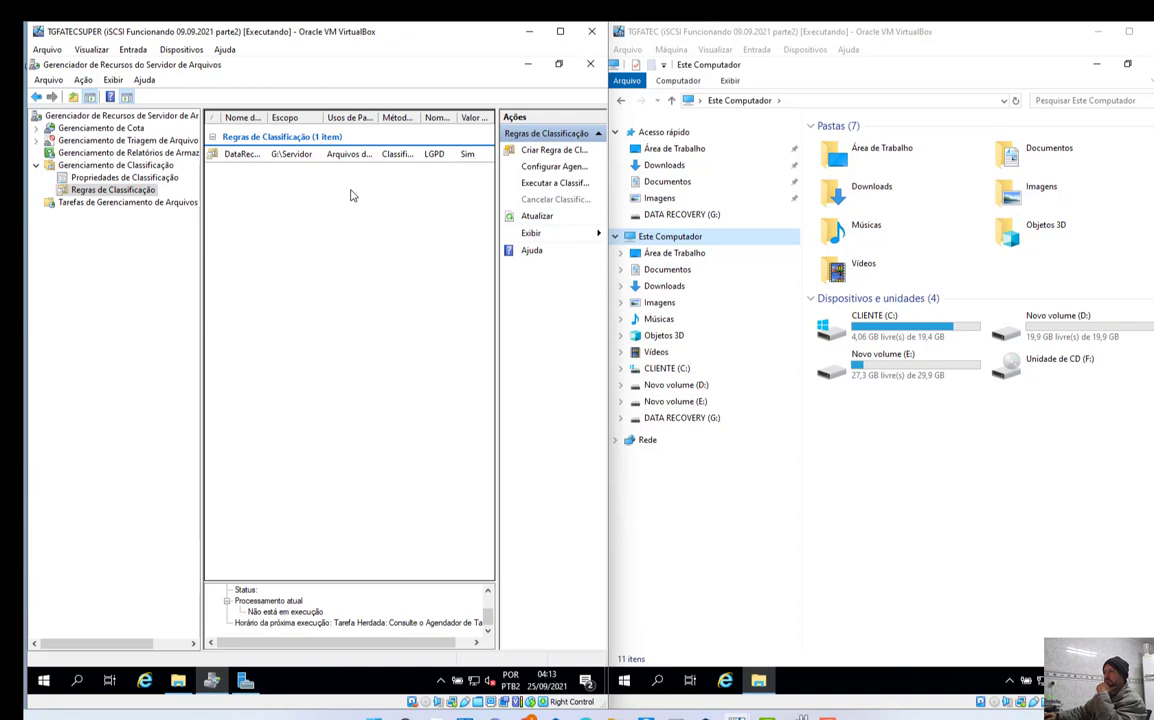
Look at Internet Explorer and the server's running processes in Task Manager, closing both windows
left_click(145, 681)
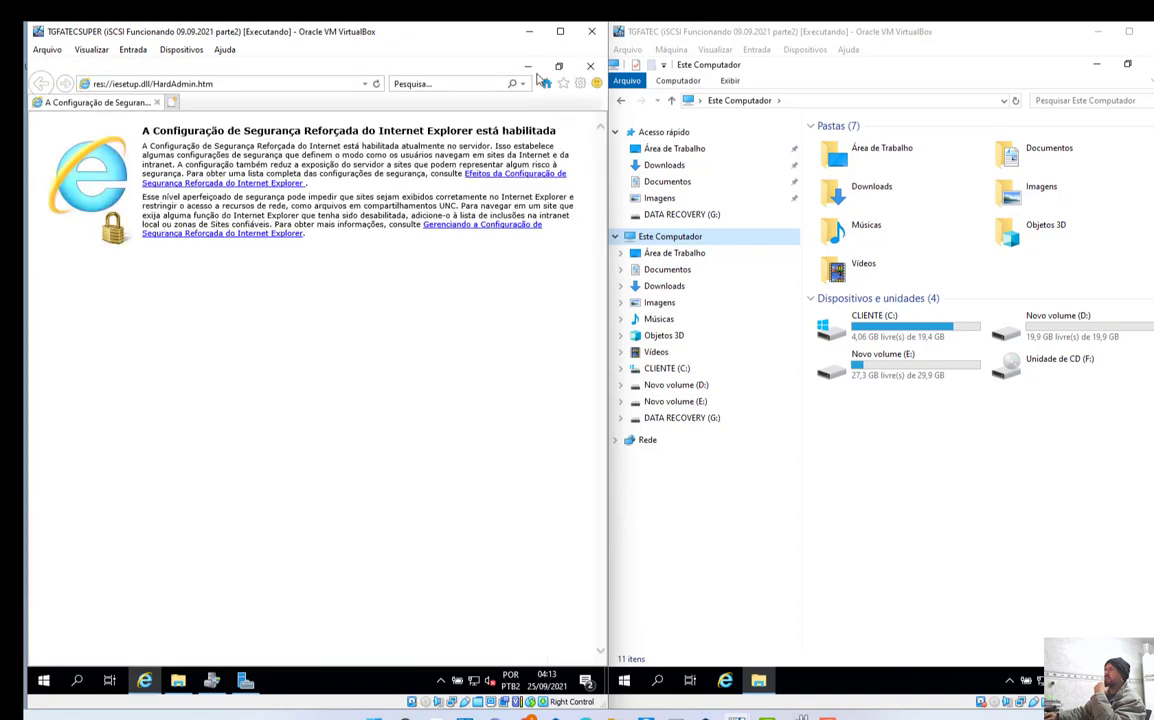
left_click(590, 65)
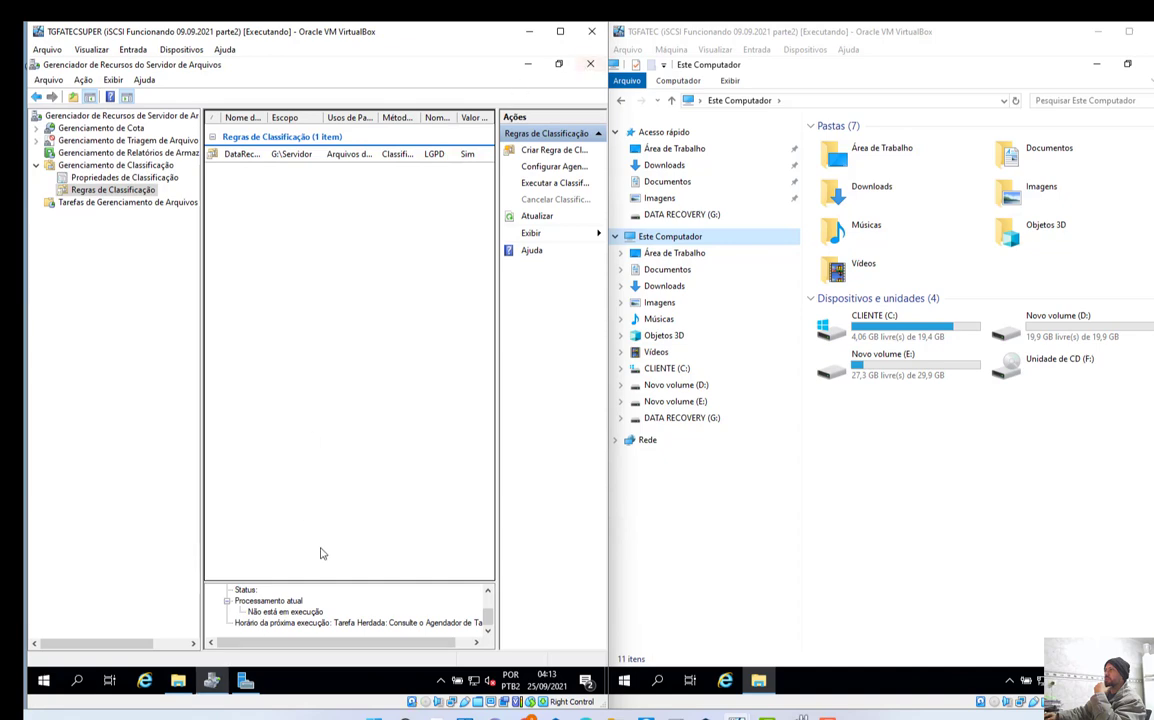
right_click(331, 681)
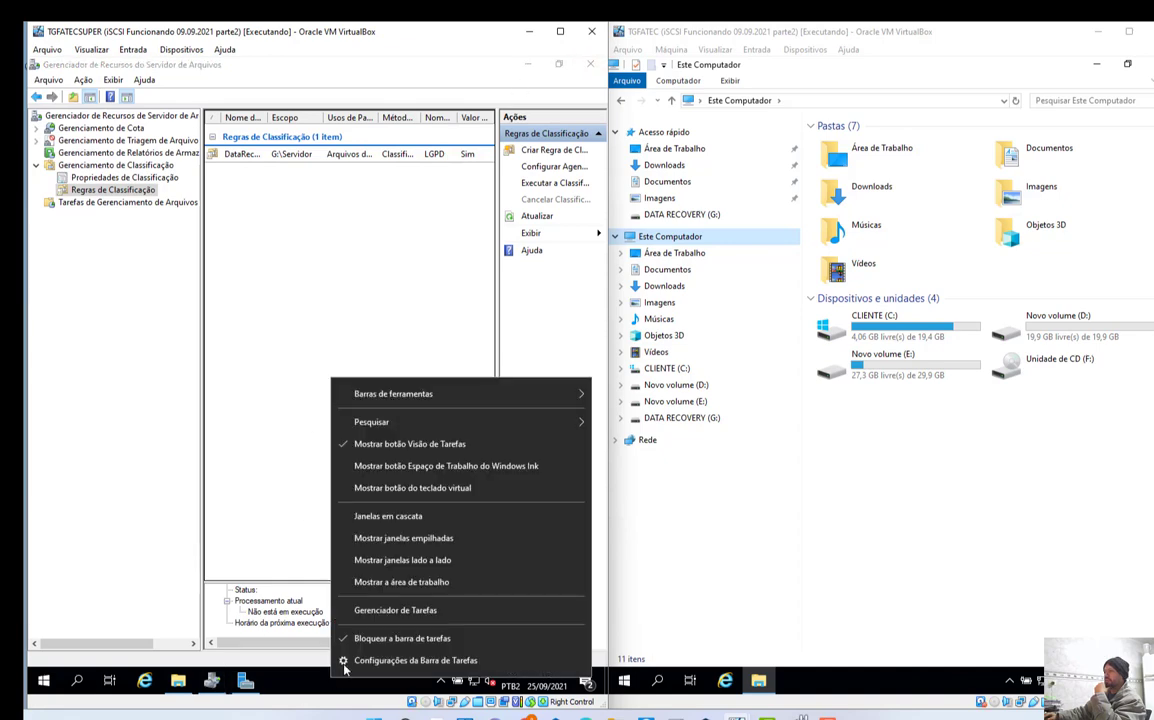
left_click(392, 609)
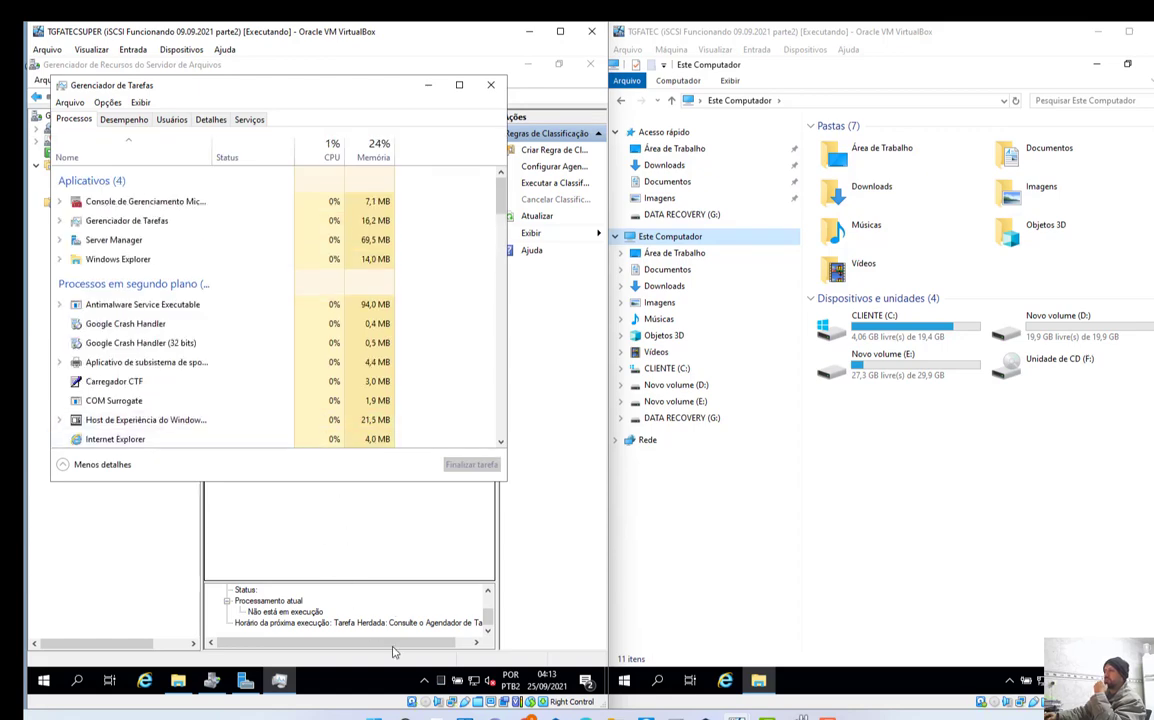
left_click(490, 85)
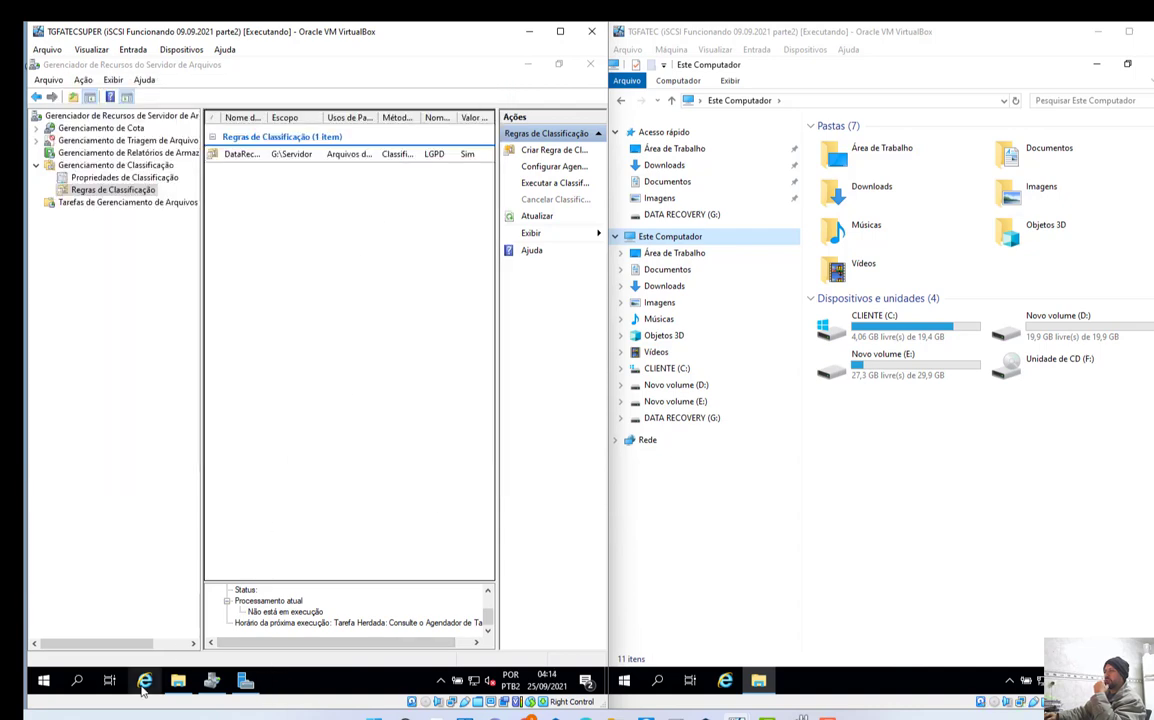
Run the classification with all rules again, view the automatic classification report and close it
right_click(319, 257)
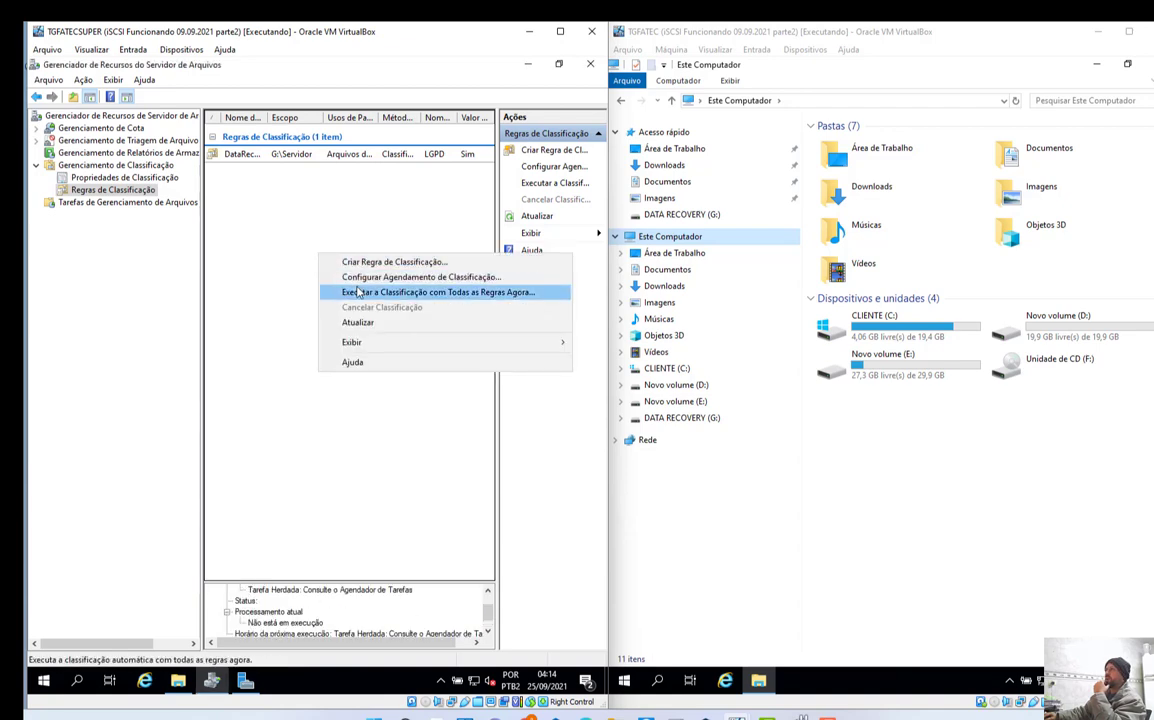
left_click(358, 292)
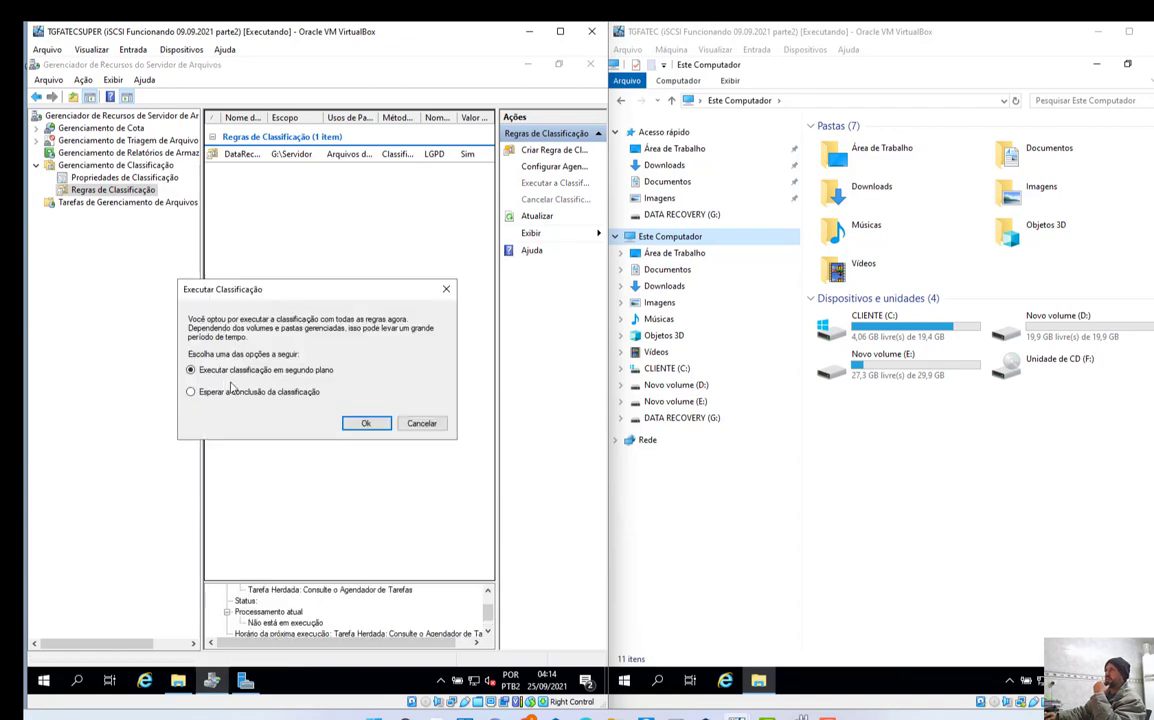
left_click(366, 423)
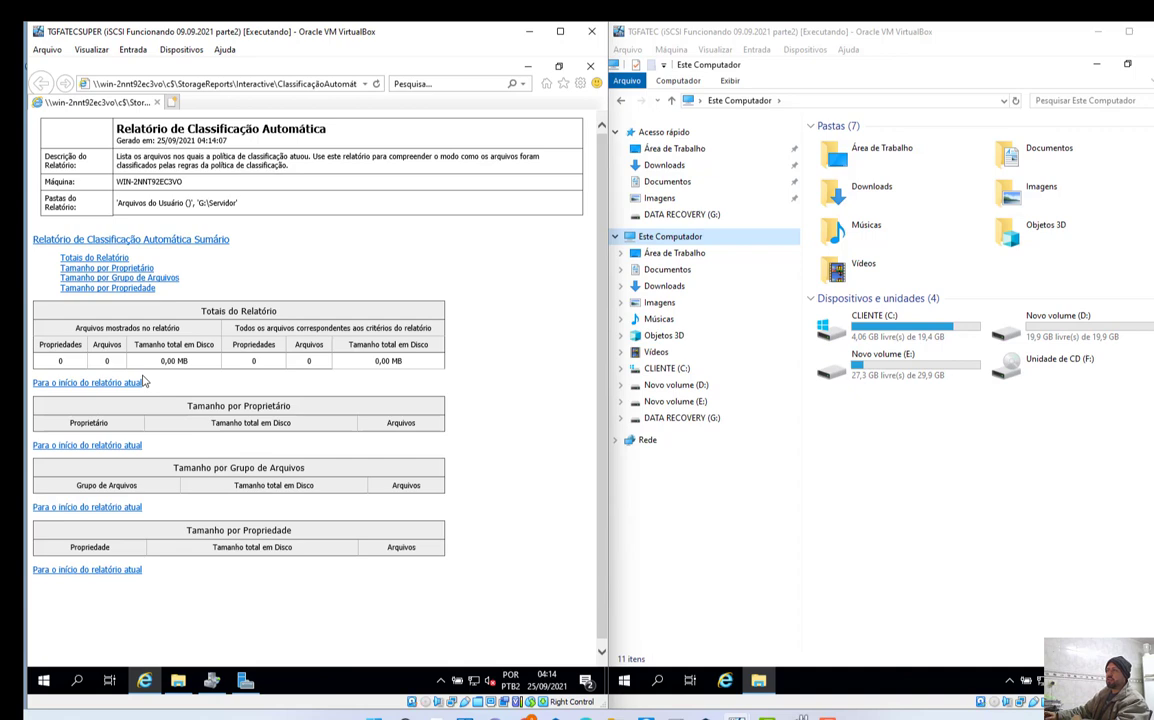
left_click(589, 68)
In the DataRecovery rule's content classification parameters, replace the existing Cadeia de Caracteres expression with genero
left_click(268, 155)
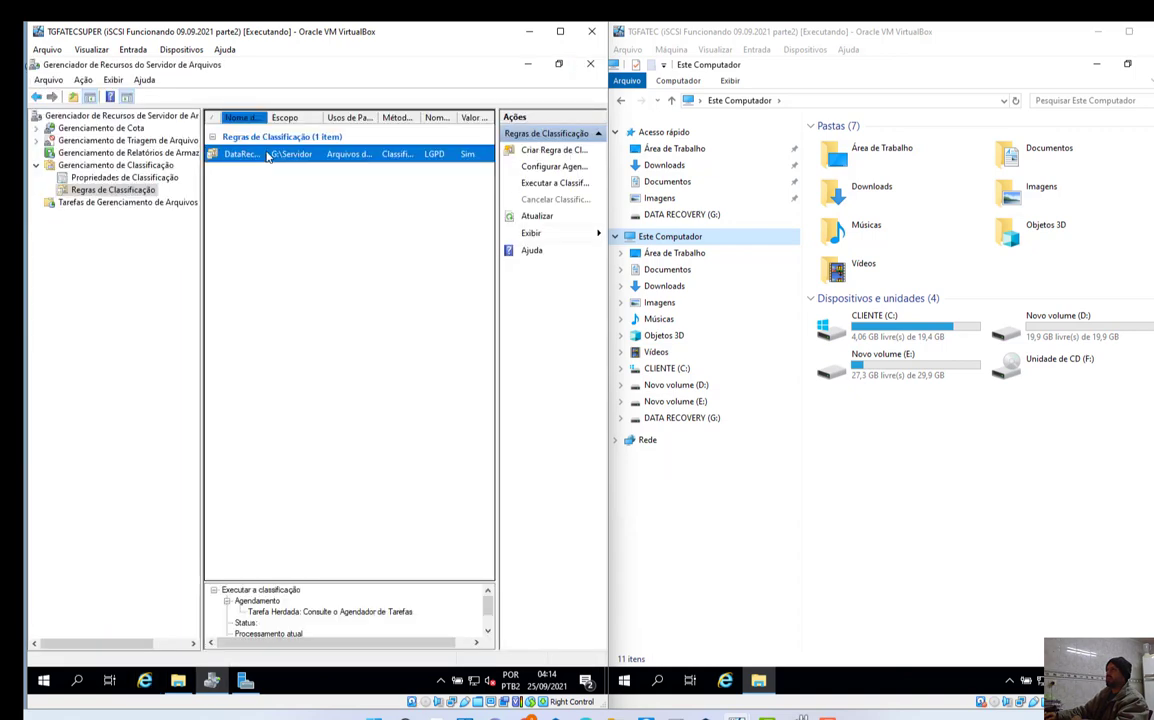
double_click(268, 155)
left_click(236, 231)
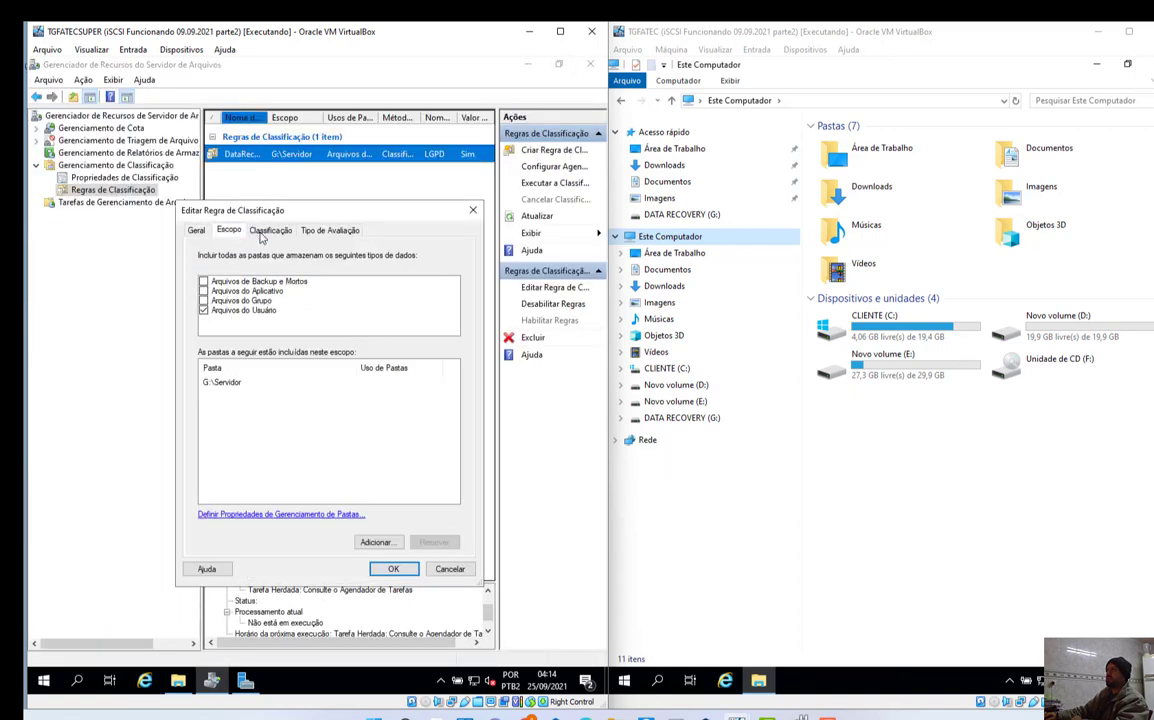
left_click(262, 231)
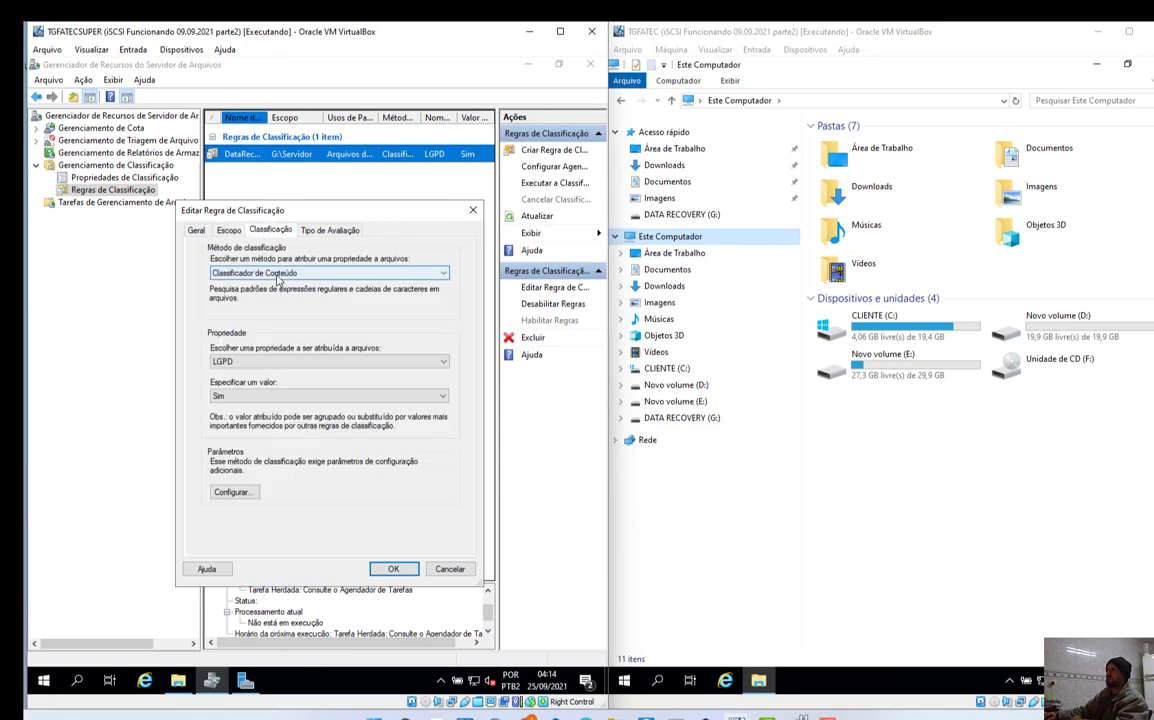
left_click(234, 493)
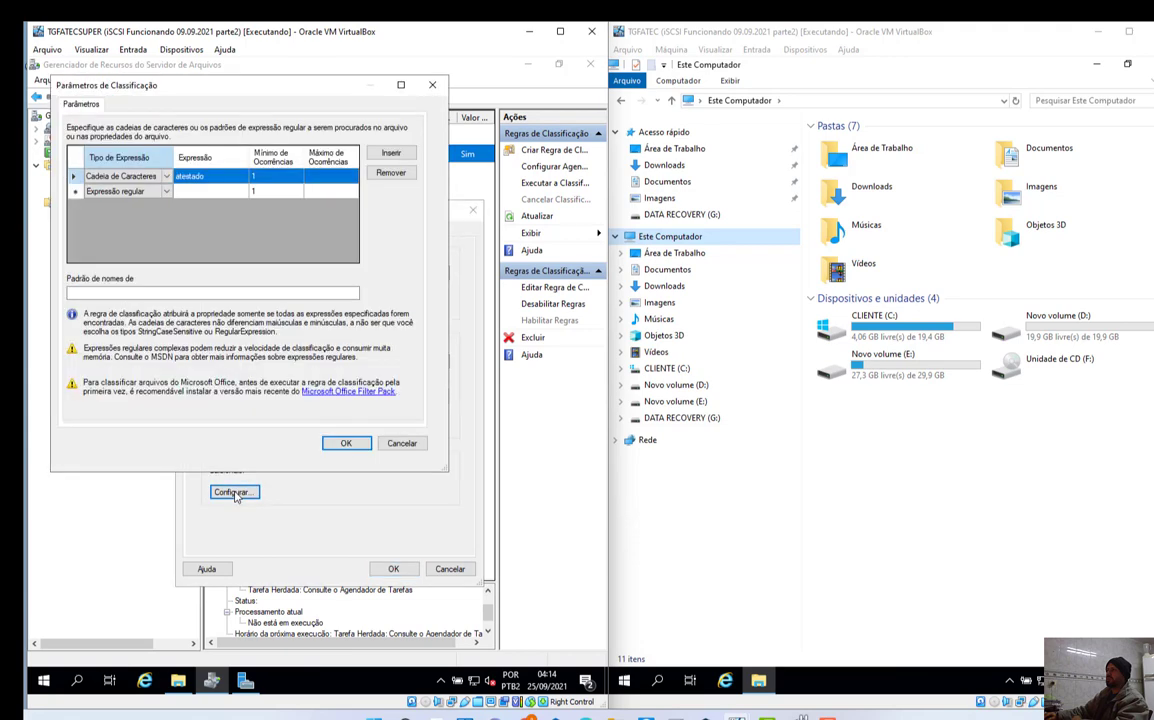
left_click(167, 177)
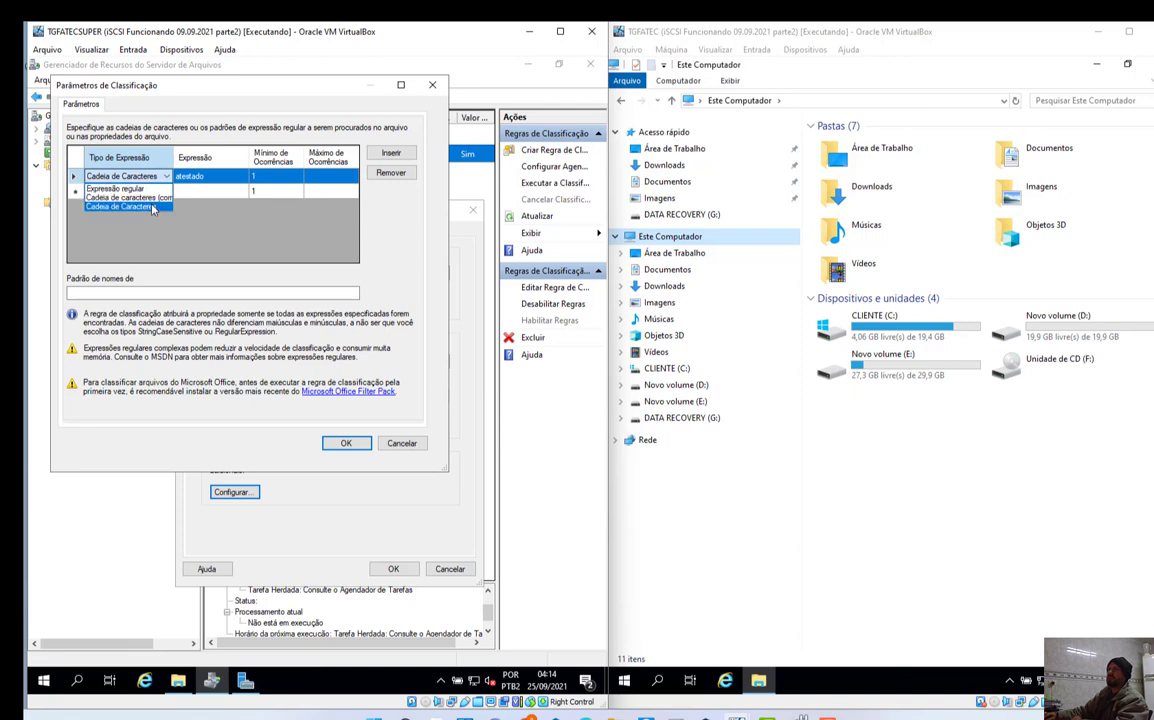
left_click(152, 207)
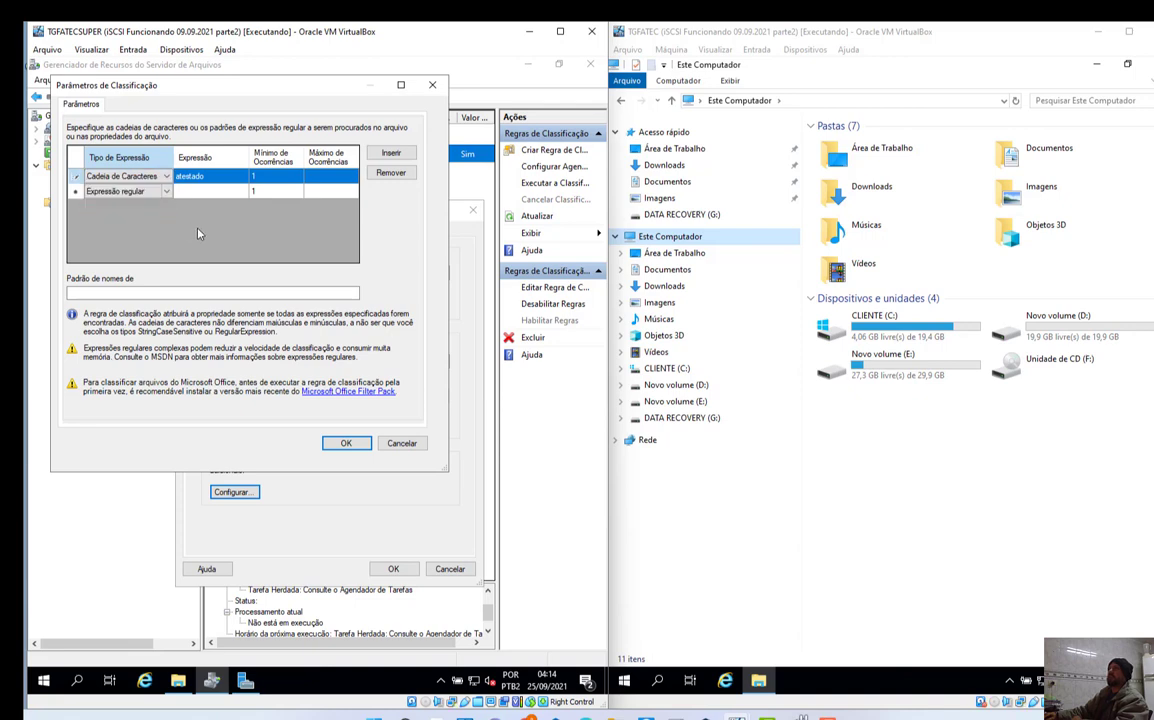
left_click(207, 178)
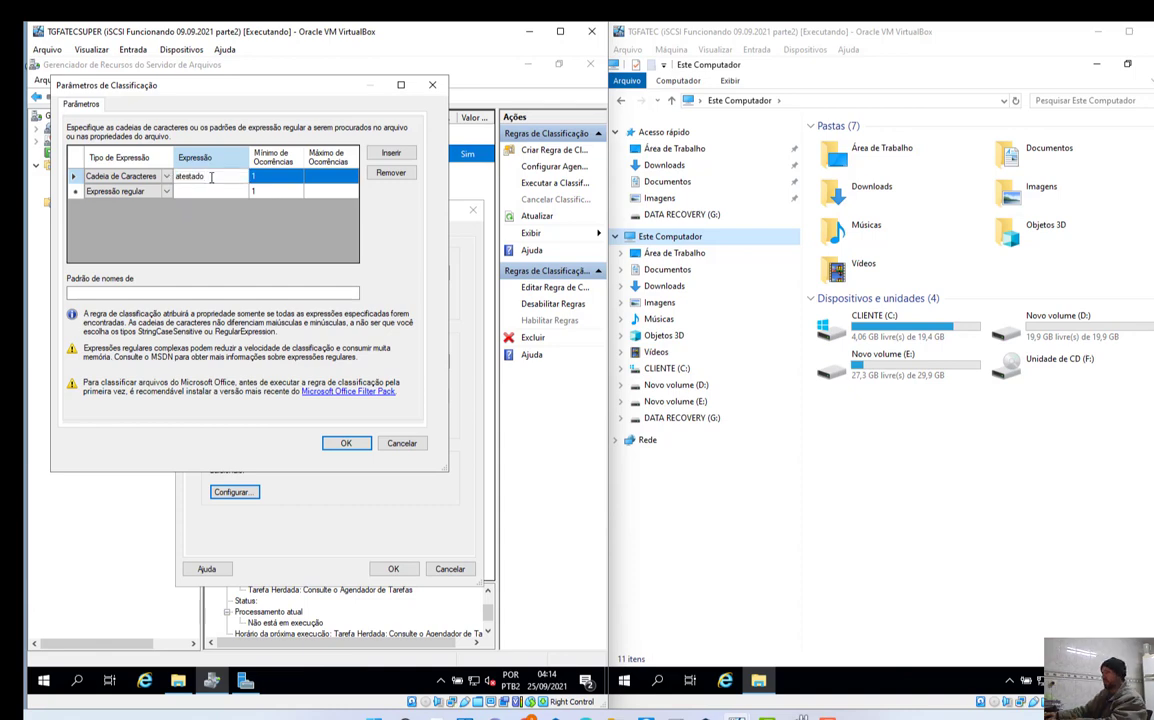
key("BackSpace")
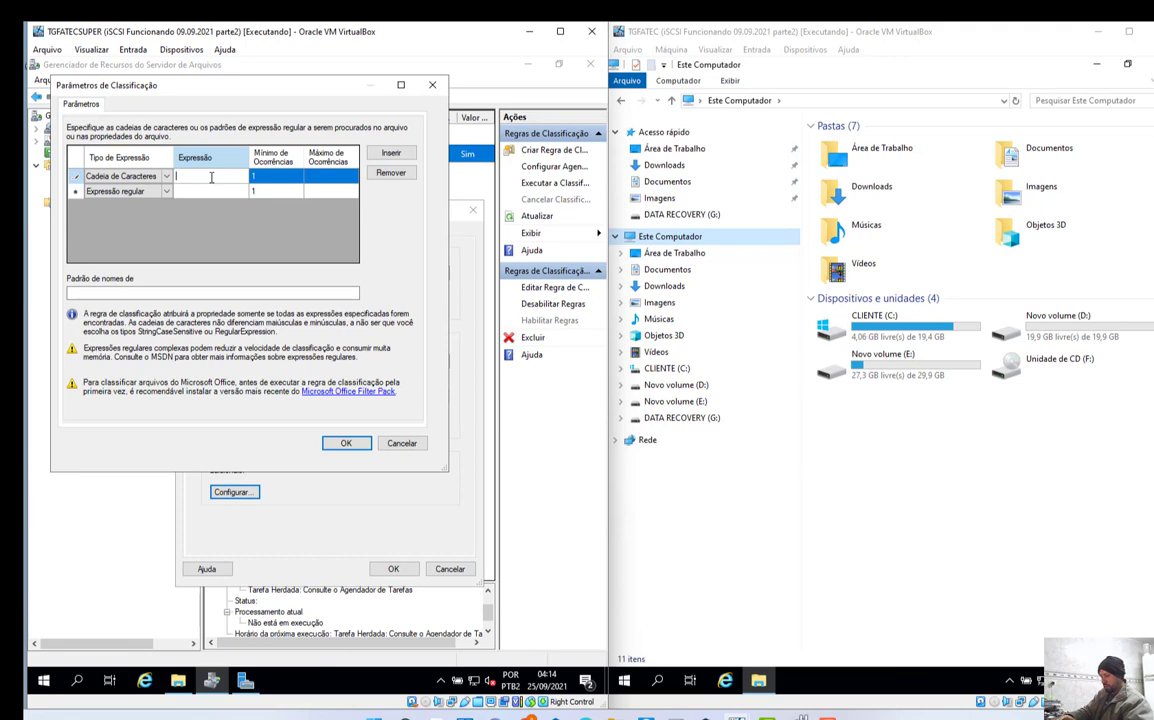
type("genero")
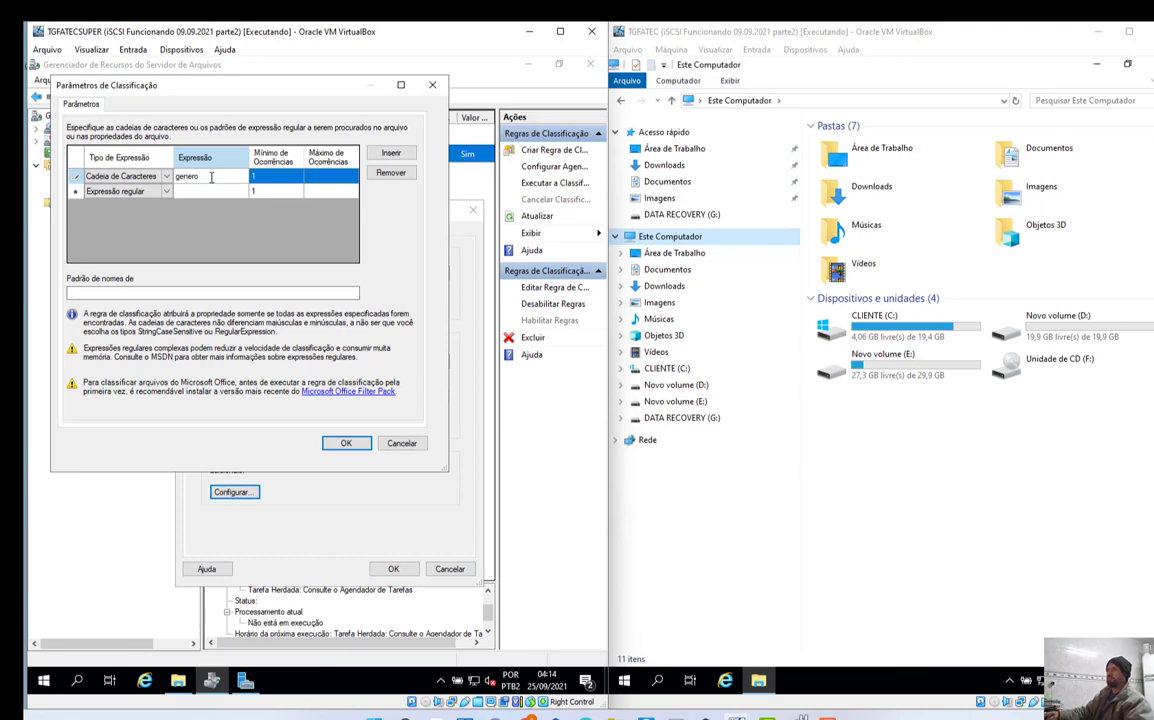
Add a second expression, idade, of type Cadeia de Caracteres to the classification parameters
left_click(166, 193)
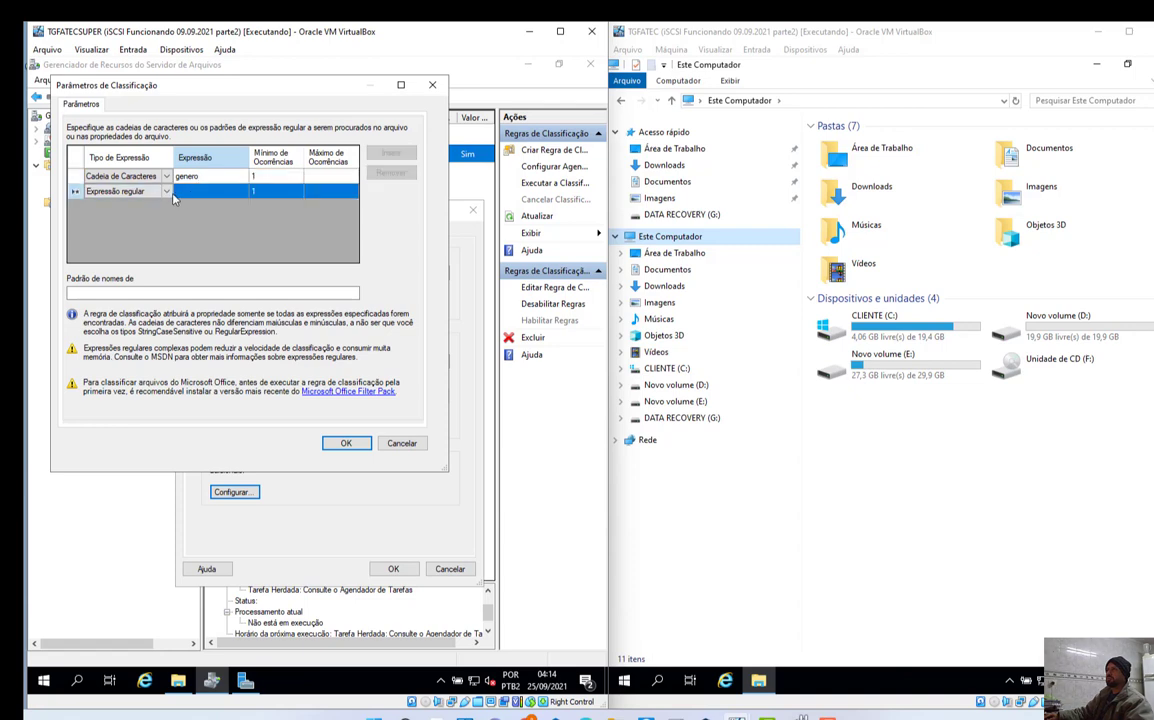
left_click(167, 192)
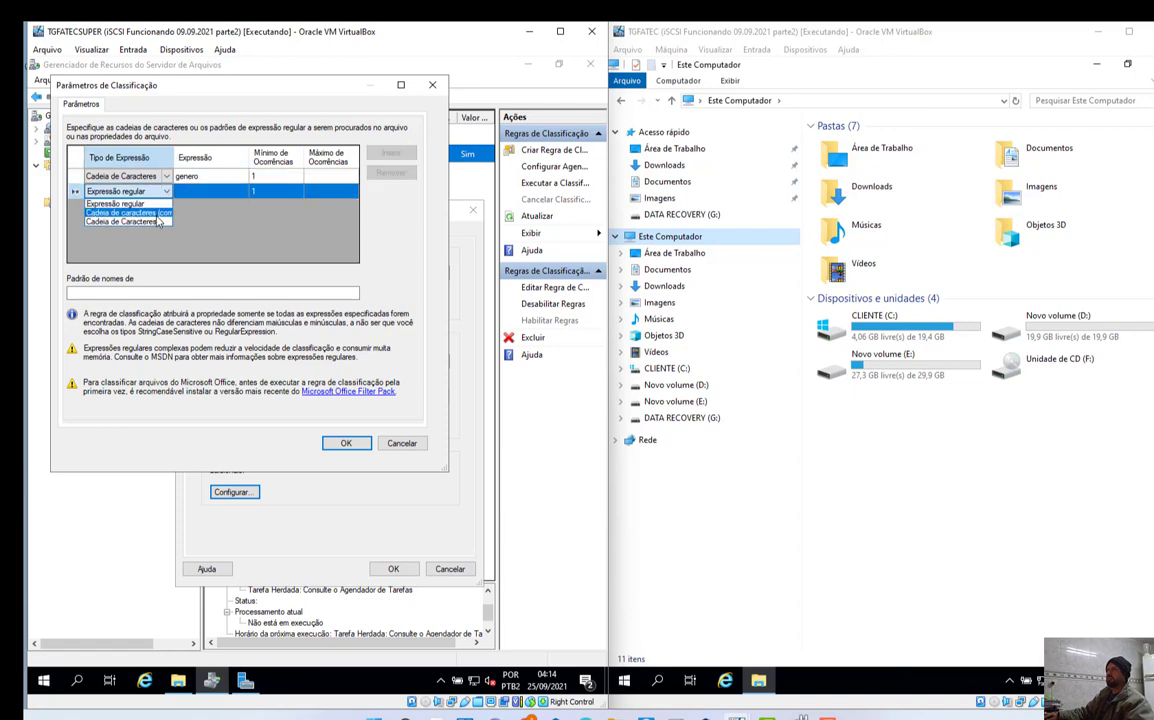
left_click(125, 203)
left_click(193, 191)
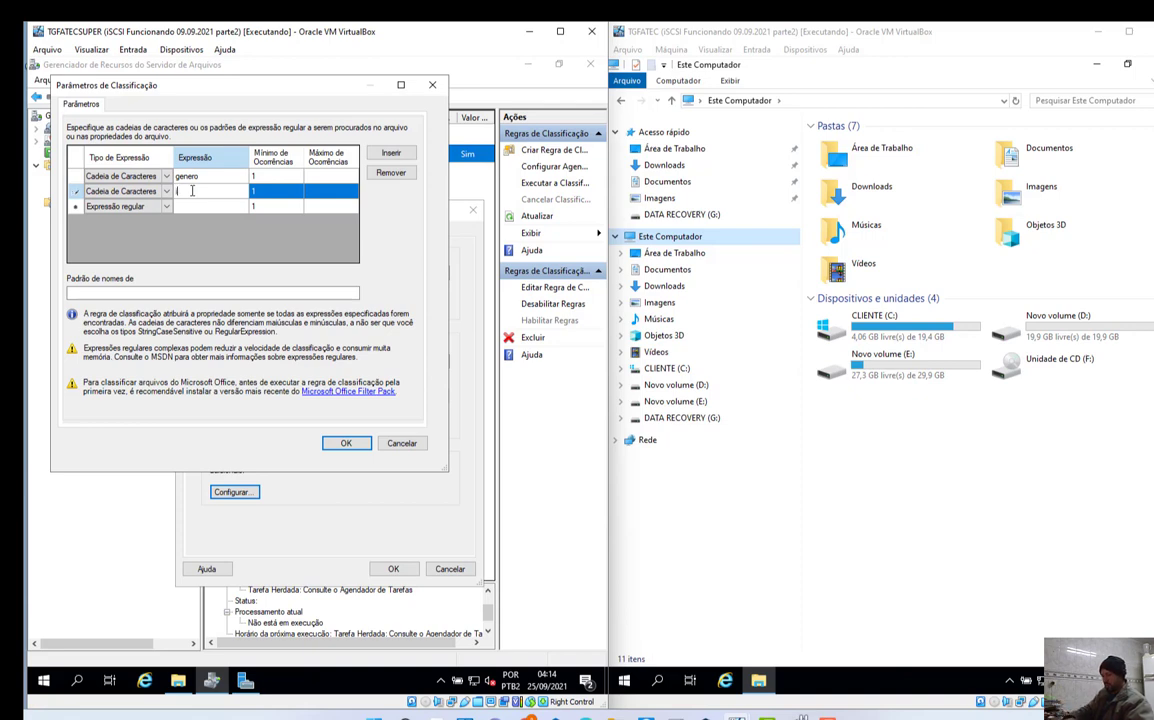
type("idade")
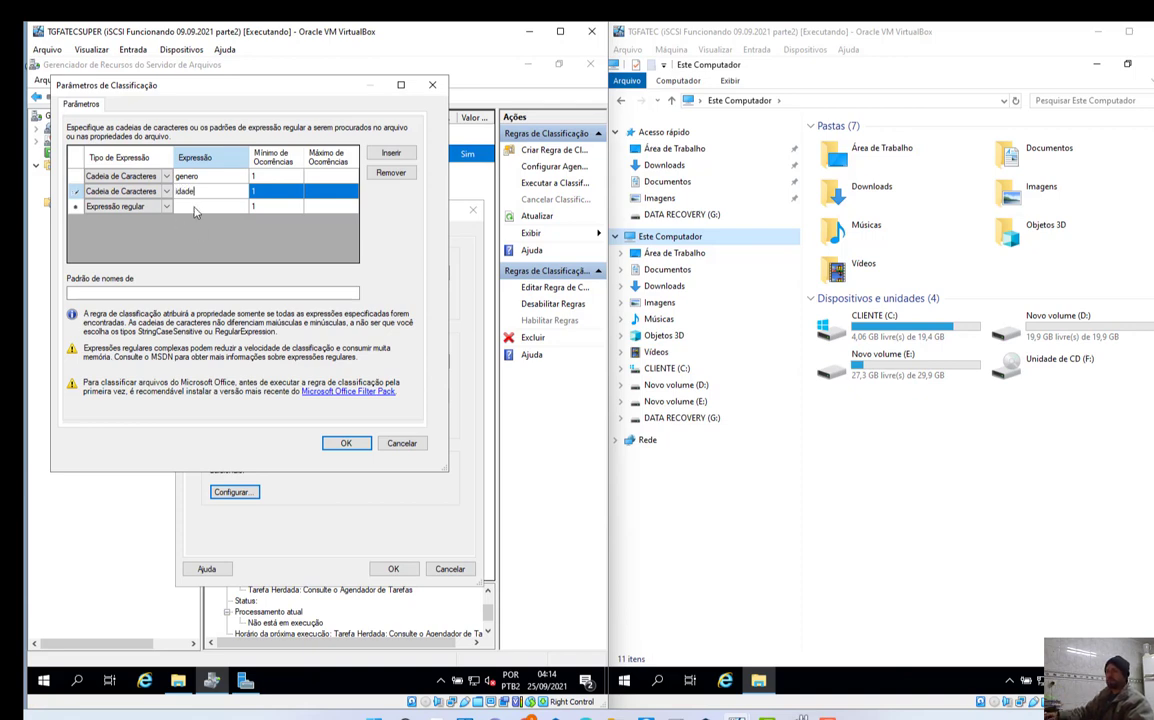
Add the expressions nome and email as two further rows in the classification parameters
left_click(183, 208)
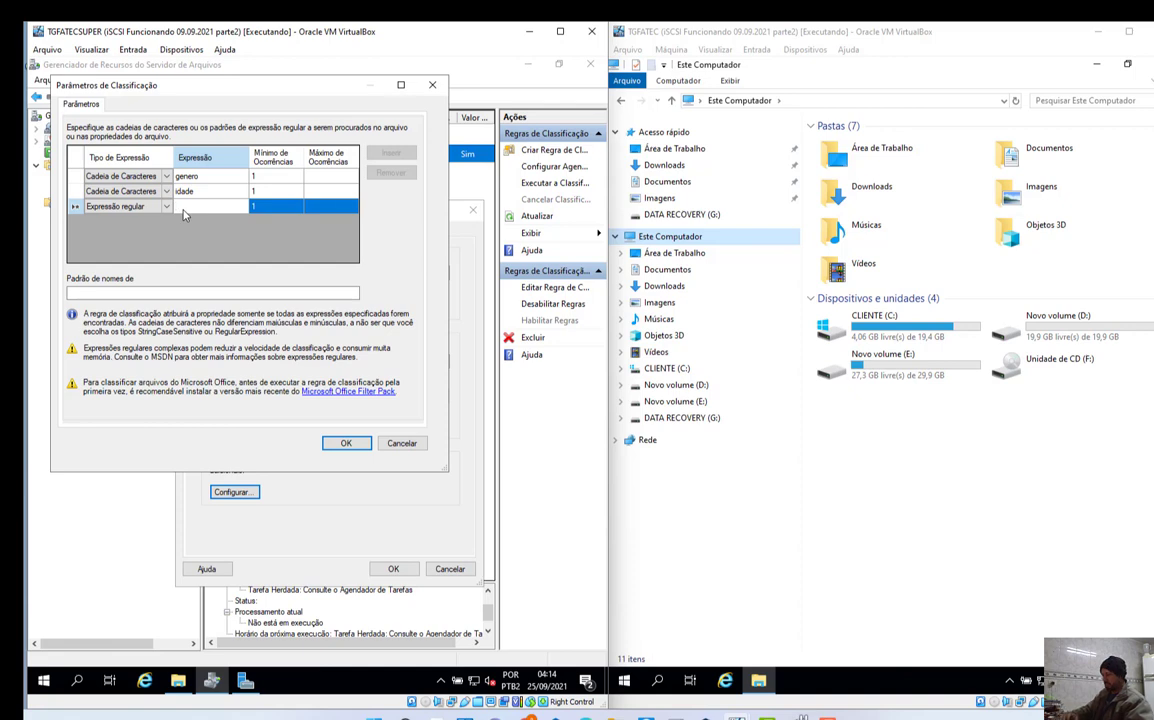
type("nome")
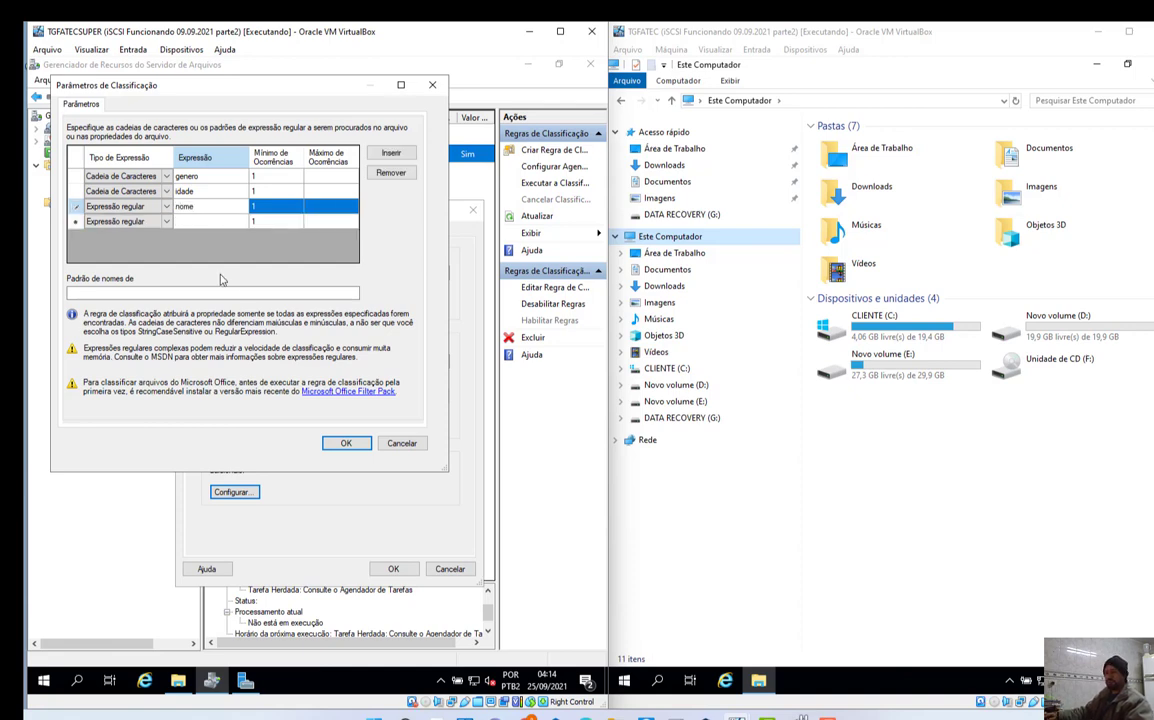
left_click(207, 221)
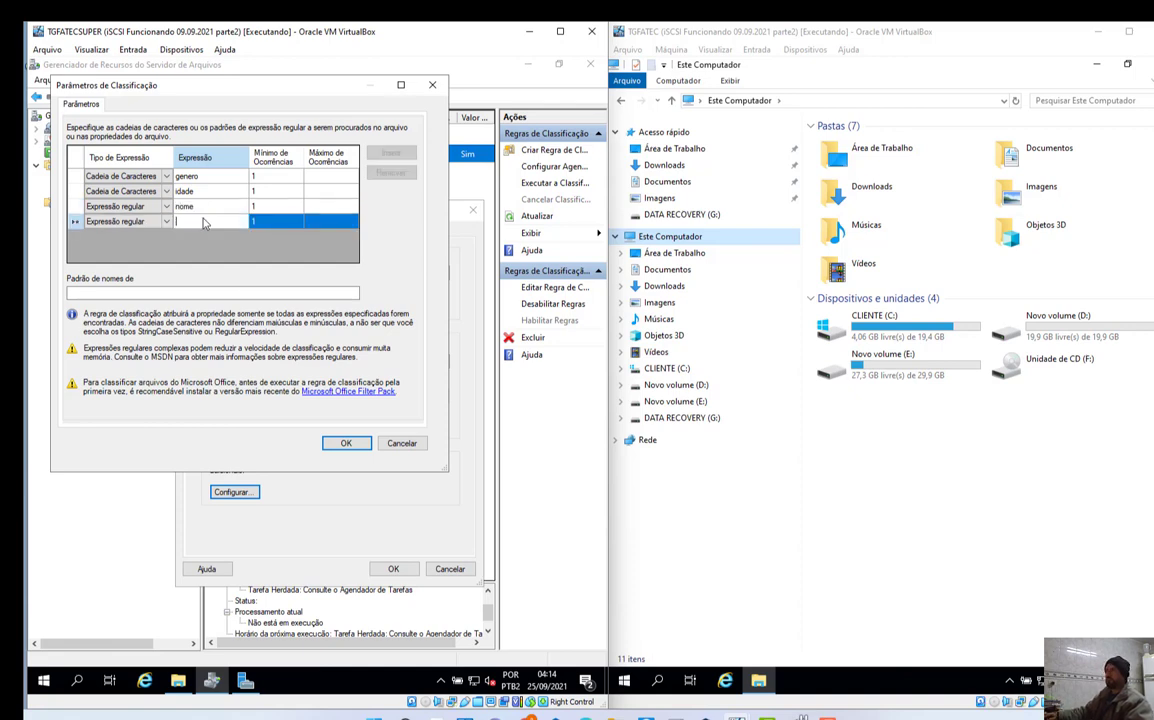
type("email")
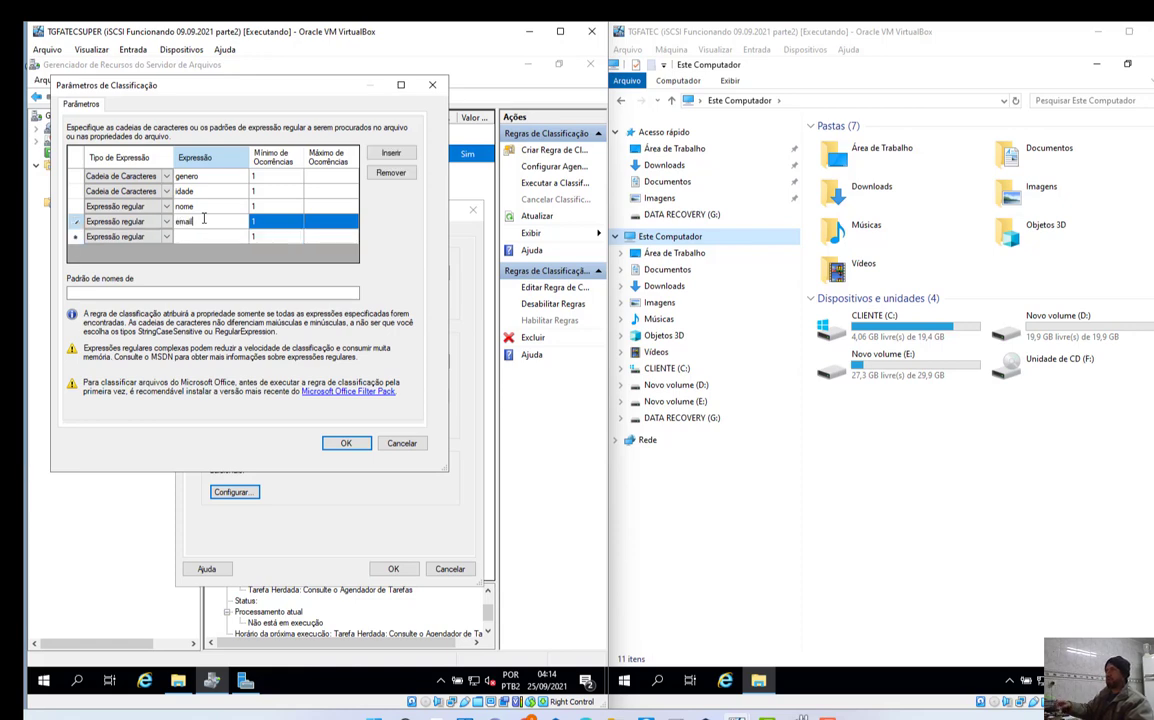
Set the expression type of the nome and email rows to Cadeia de Caracteres
left_click(166, 207)
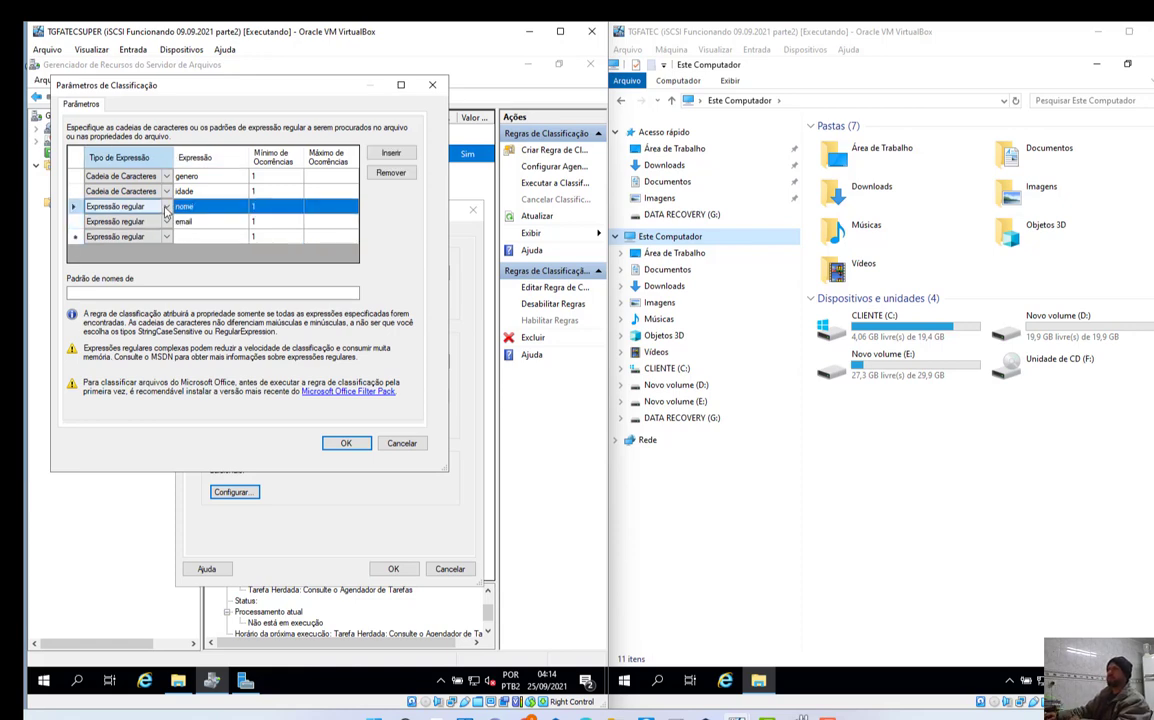
left_click(166, 207)
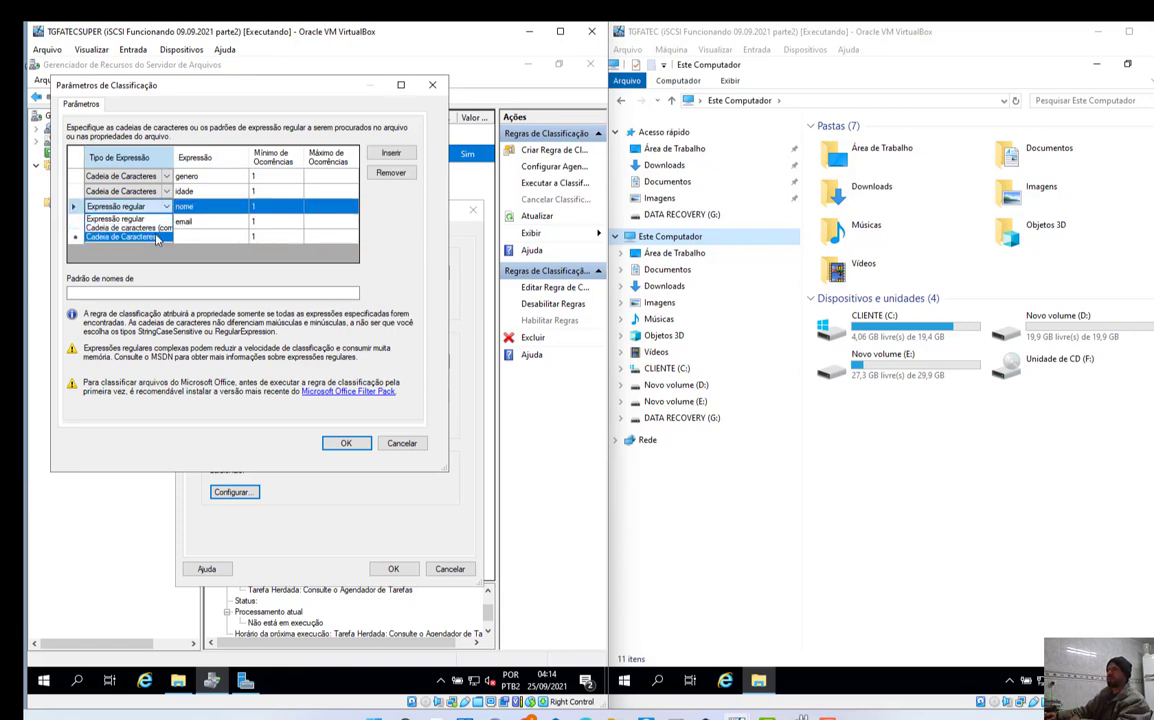
left_click(155, 237)
left_click(166, 224)
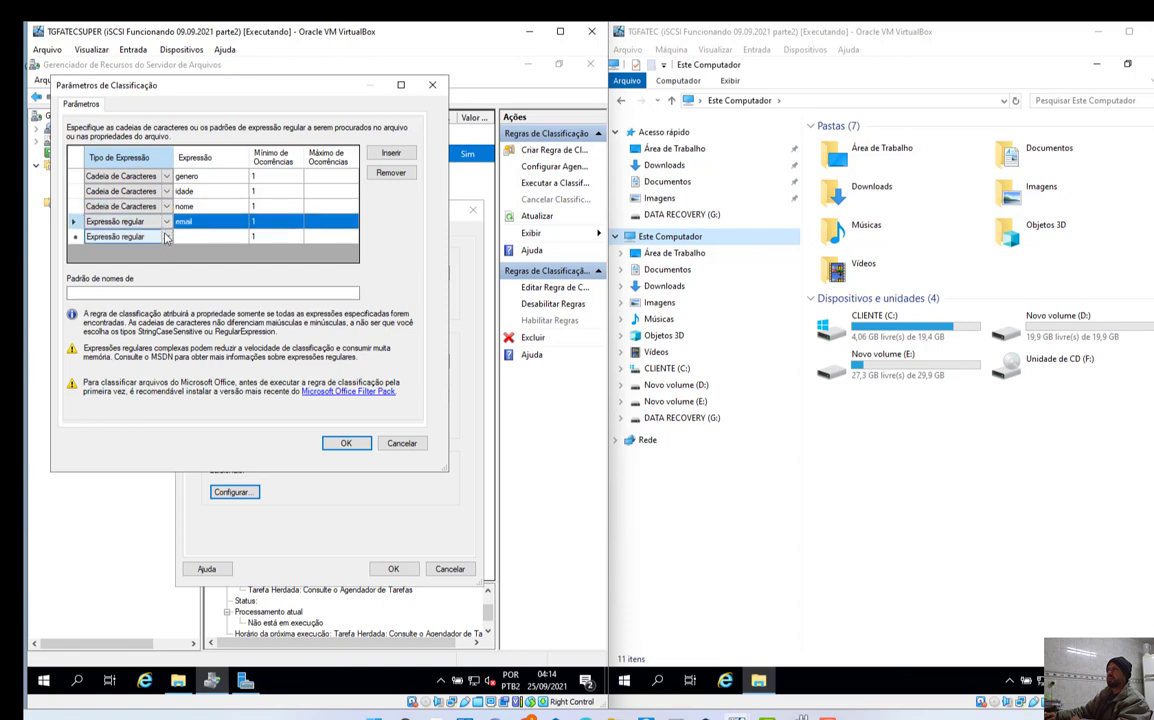
left_click(166, 224)
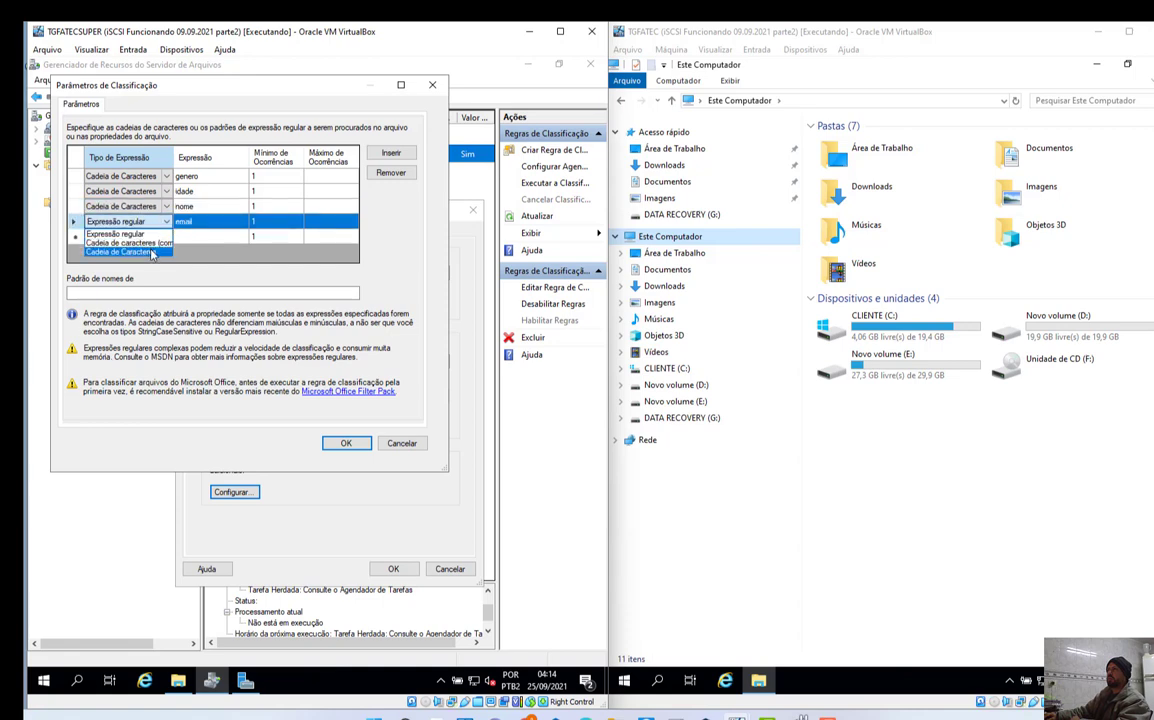
left_click(152, 252)
left_click(167, 237)
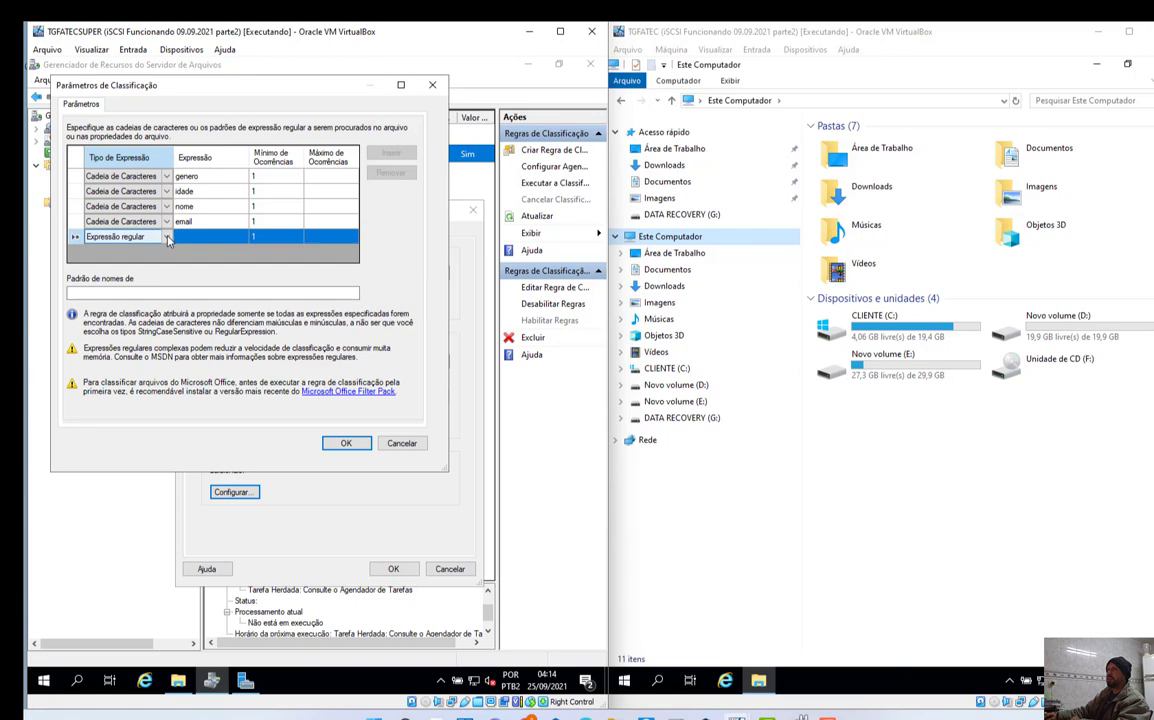
left_click(167, 237)
left_click(167, 237)
left_click(167, 237)
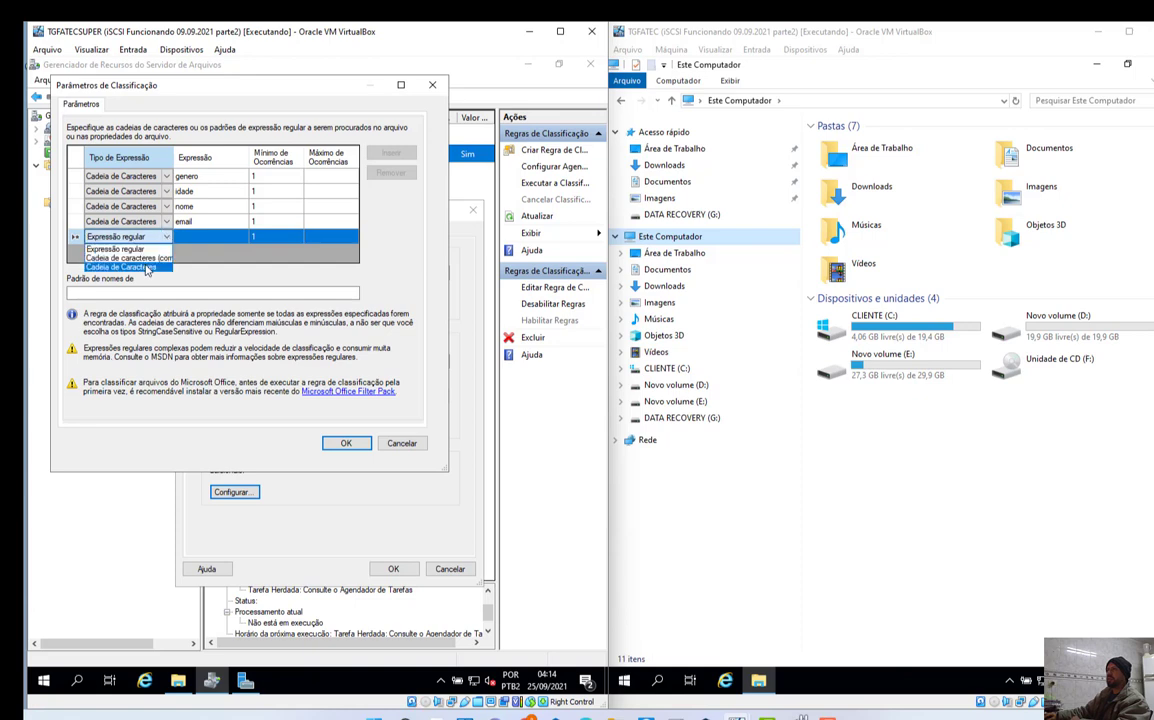
left_click(147, 268)
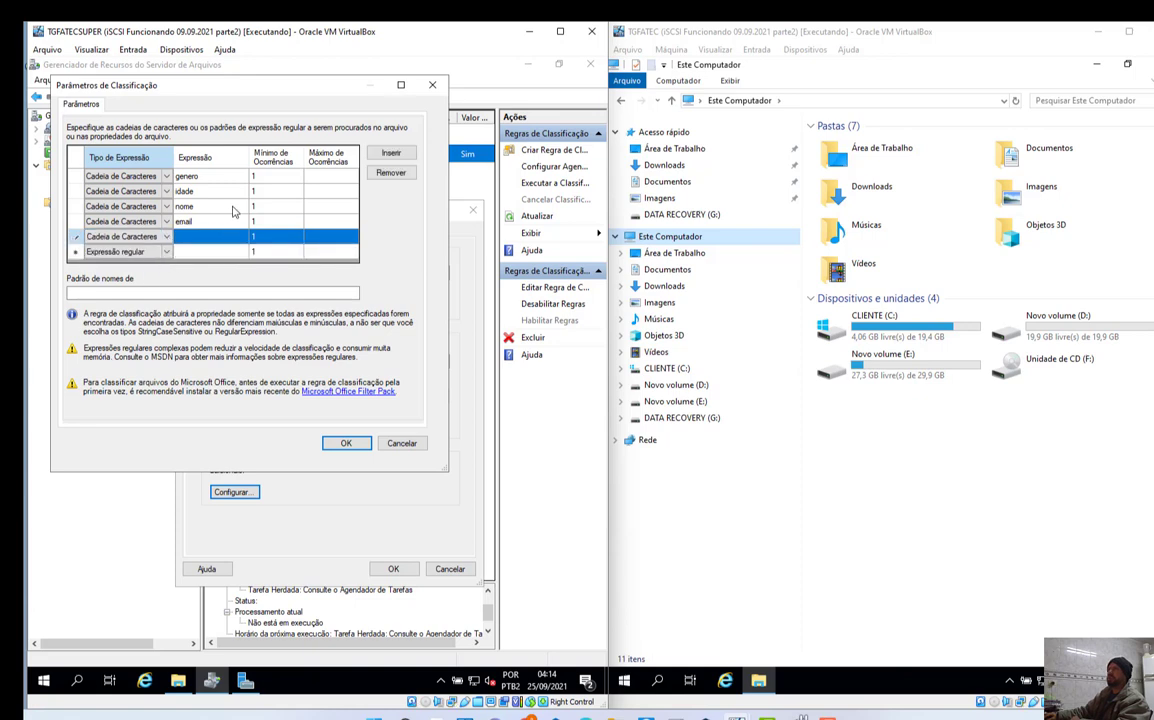
left_click(357, 443)
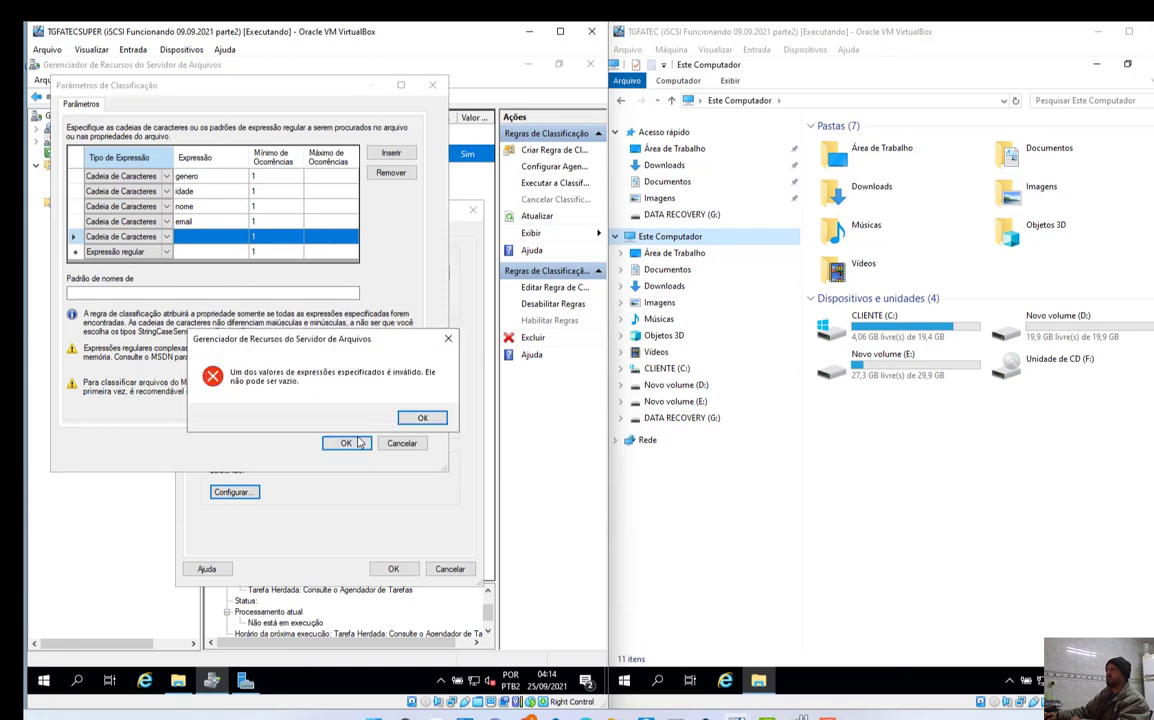
left_click(408, 418)
left_click(221, 252)
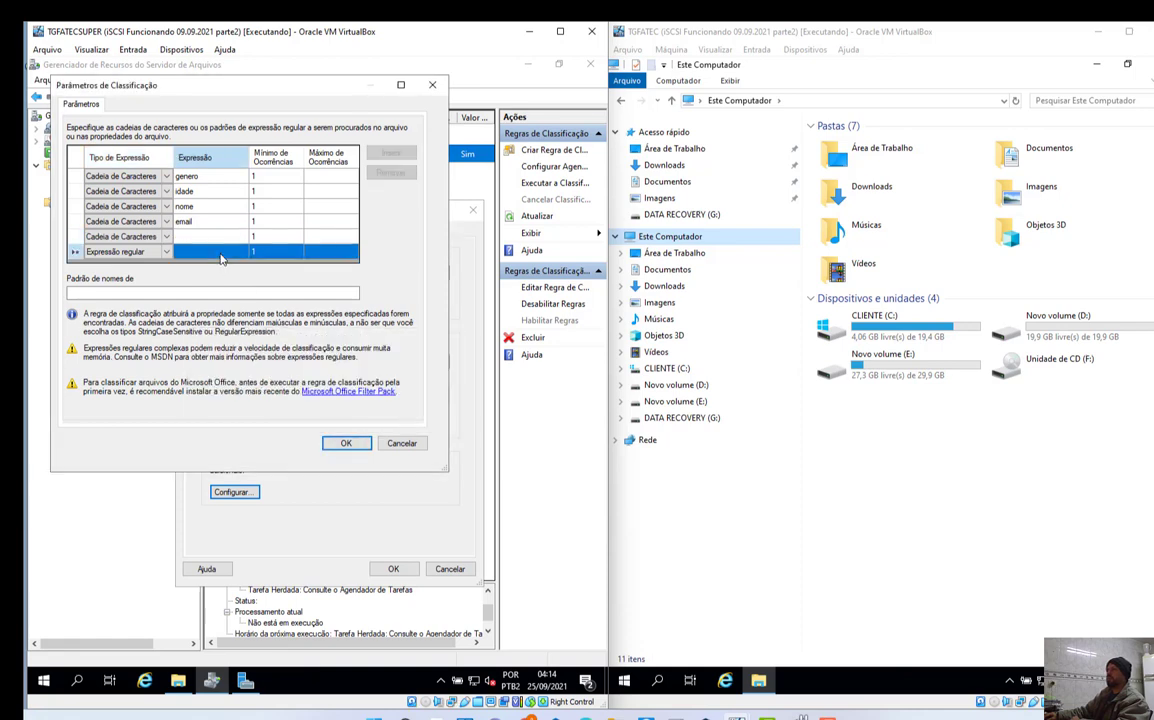
left_click(258, 232)
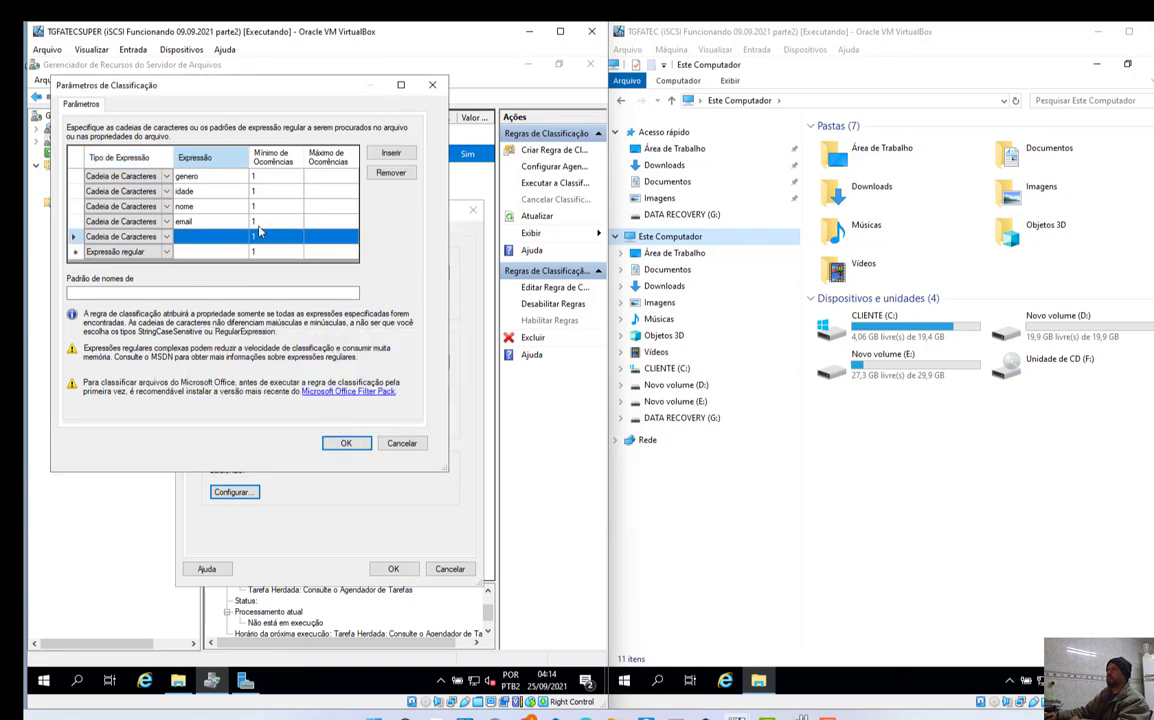
left_click(391, 172)
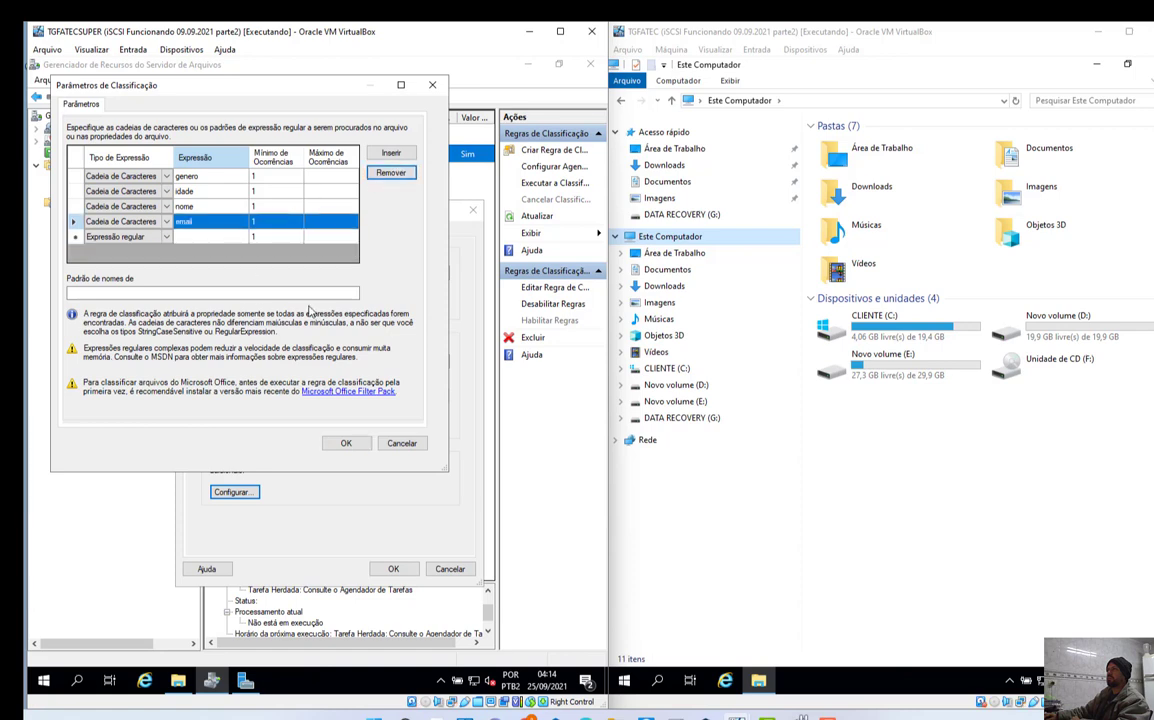
Accept the parameters and the edited rule, and run the classification with all rules, waiting for its completion
left_click(346, 443)
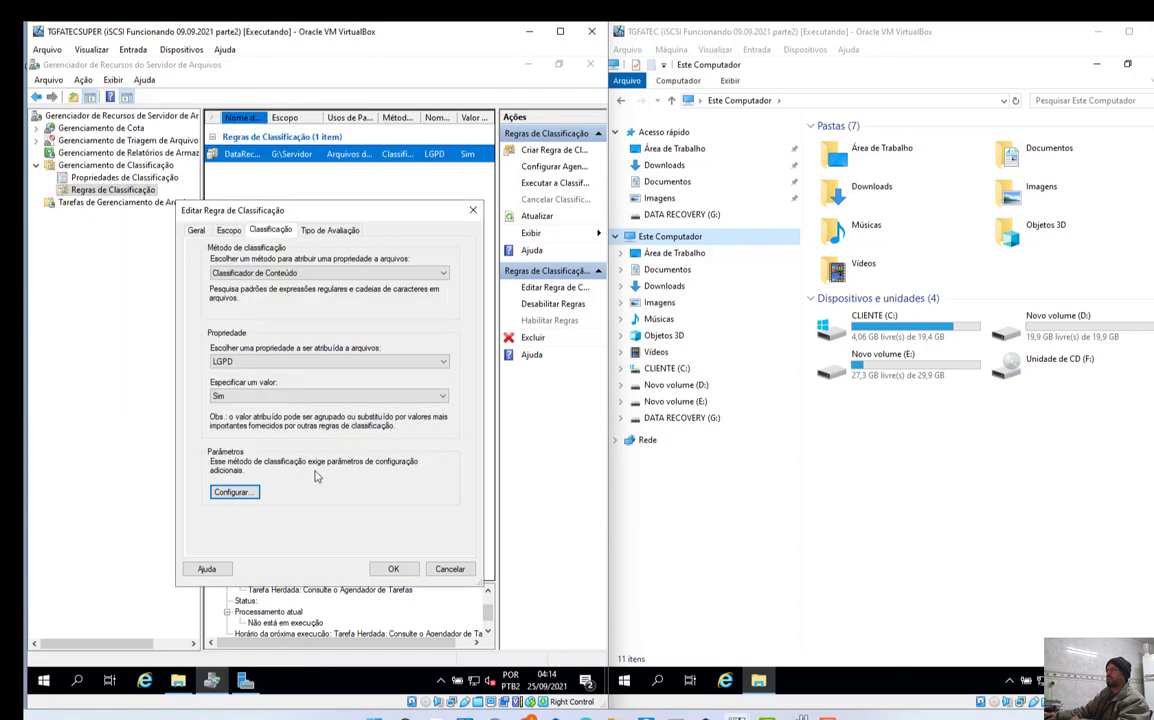
left_click(395, 568)
right_click(331, 272)
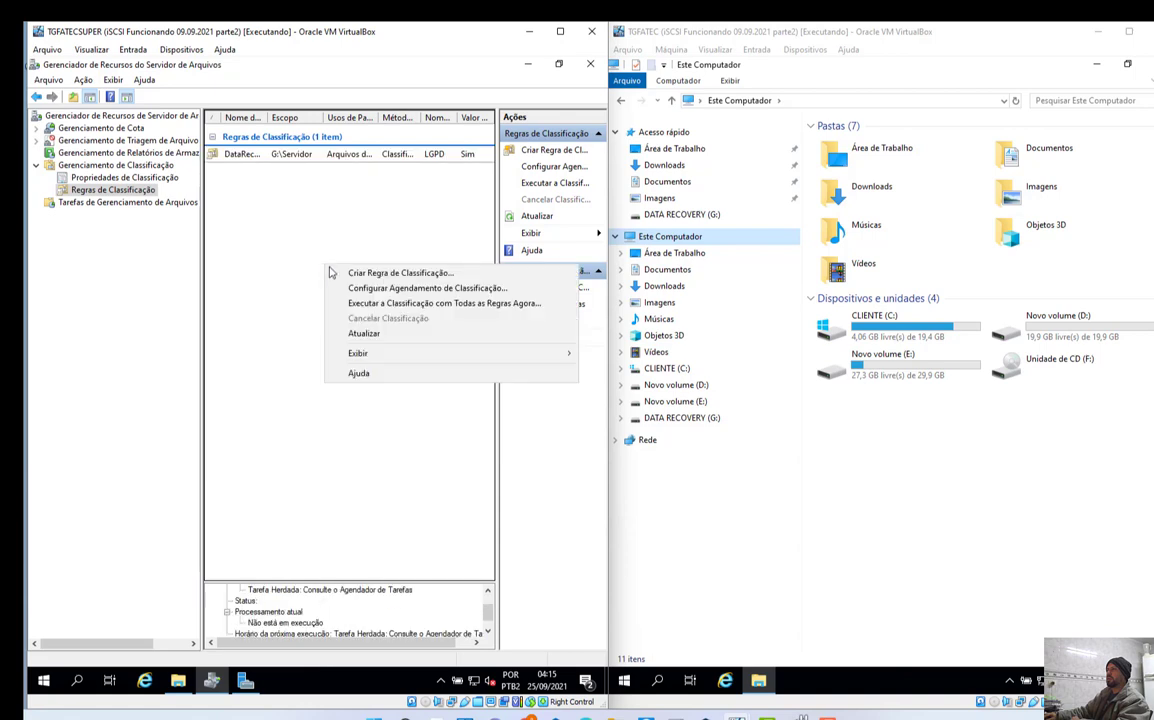
left_click(368, 304)
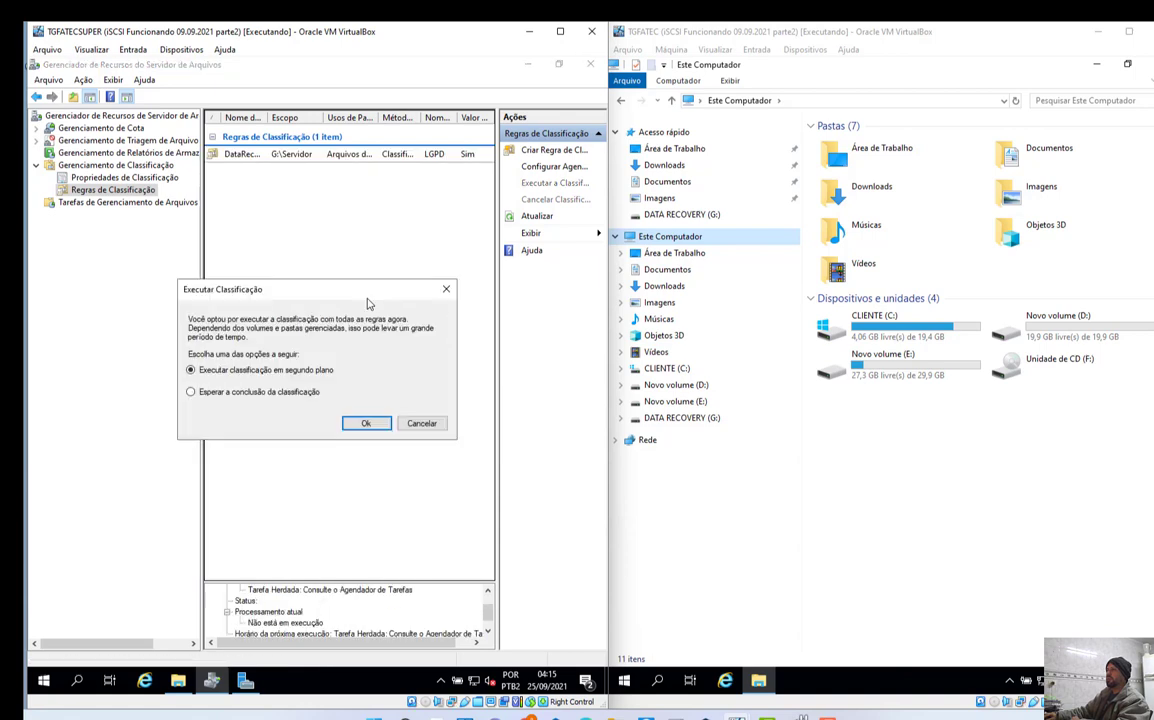
left_click(257, 393)
left_click(366, 425)
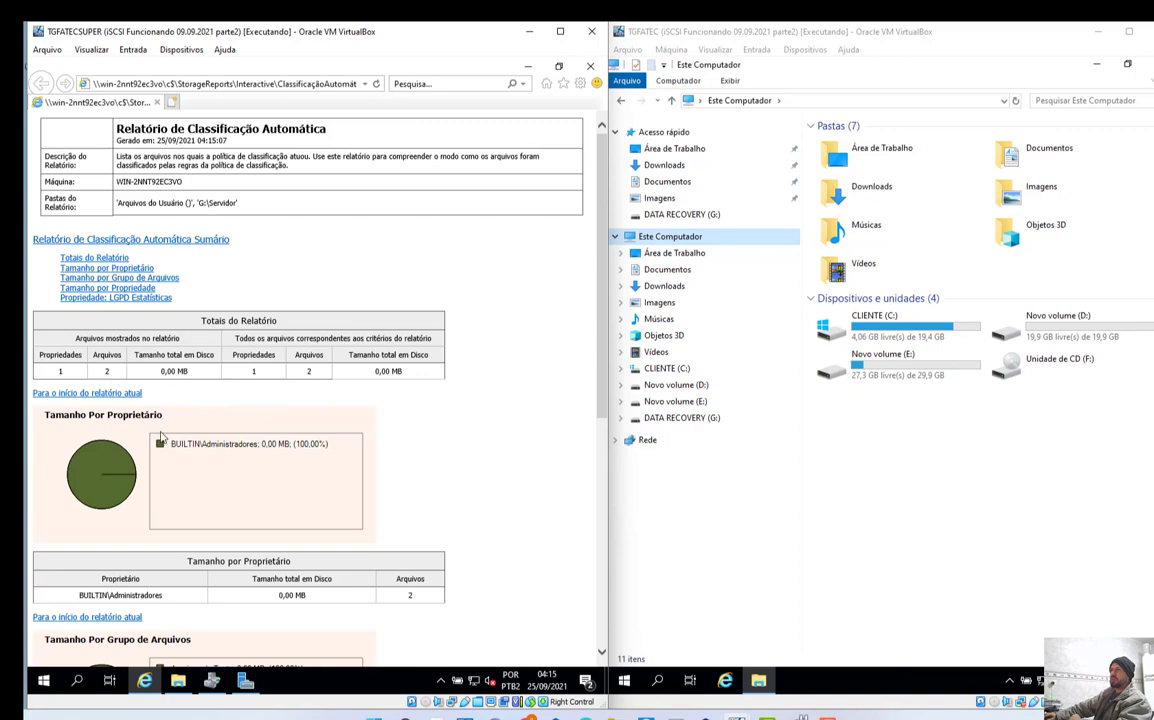
Review the report's LGPD file statistics and open the Chile text file from the G:\Servidor\TI folder
scroll(582, 458, "down", 5)
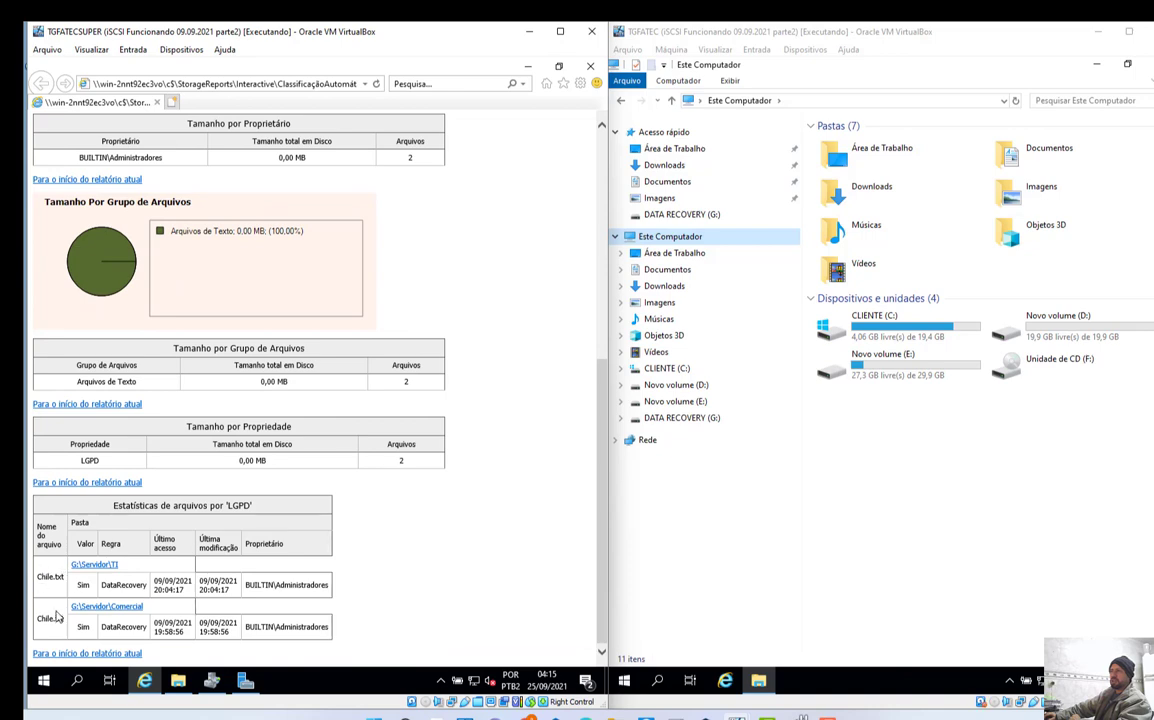
left_click(107, 567)
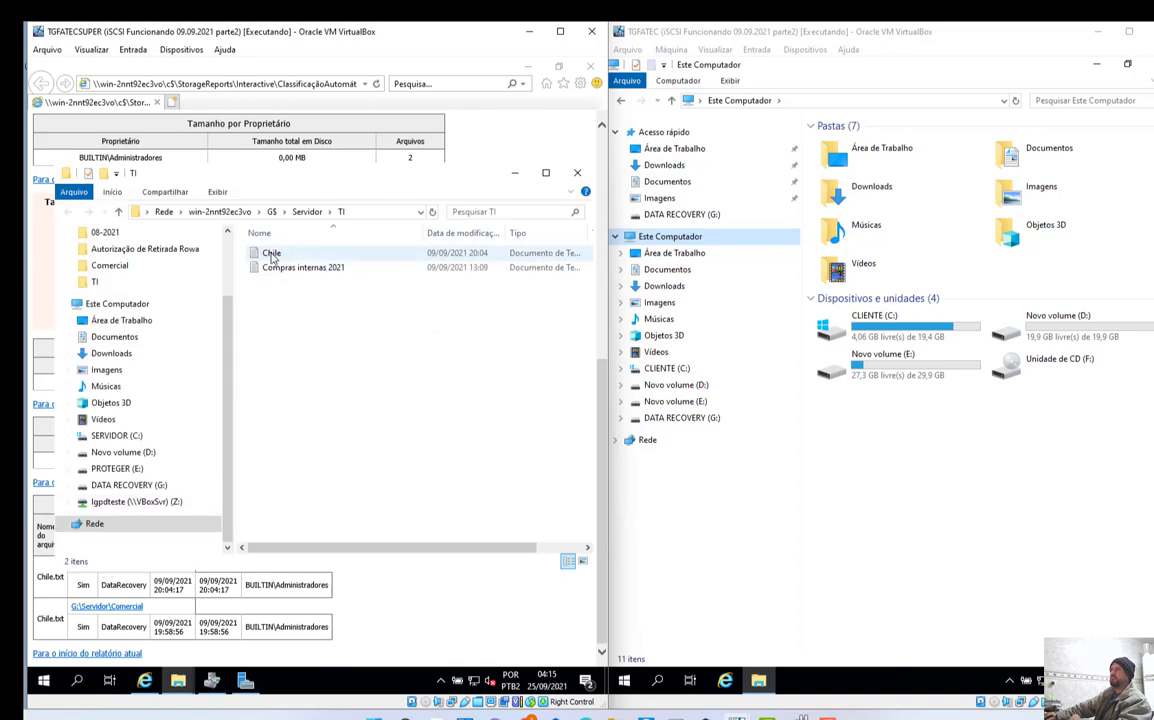
double_click(271, 254)
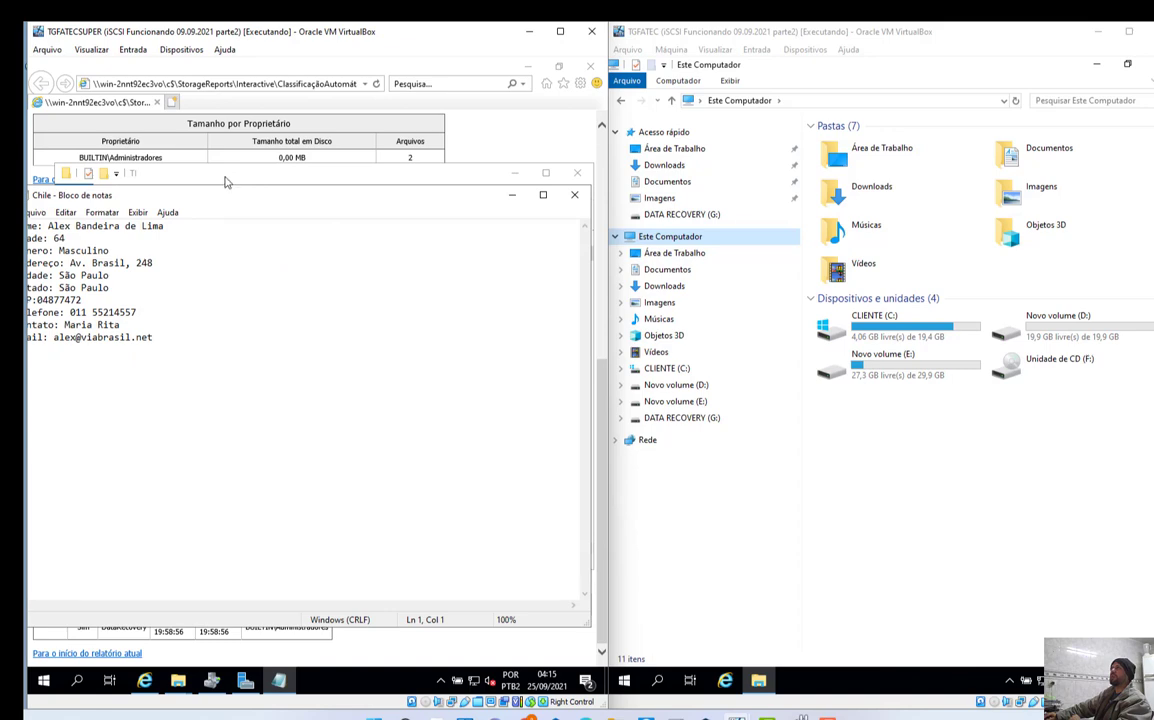
Bring the Chile text file fully into view and read its personal data fields
left_click_drag(225, 181, 287, 189)
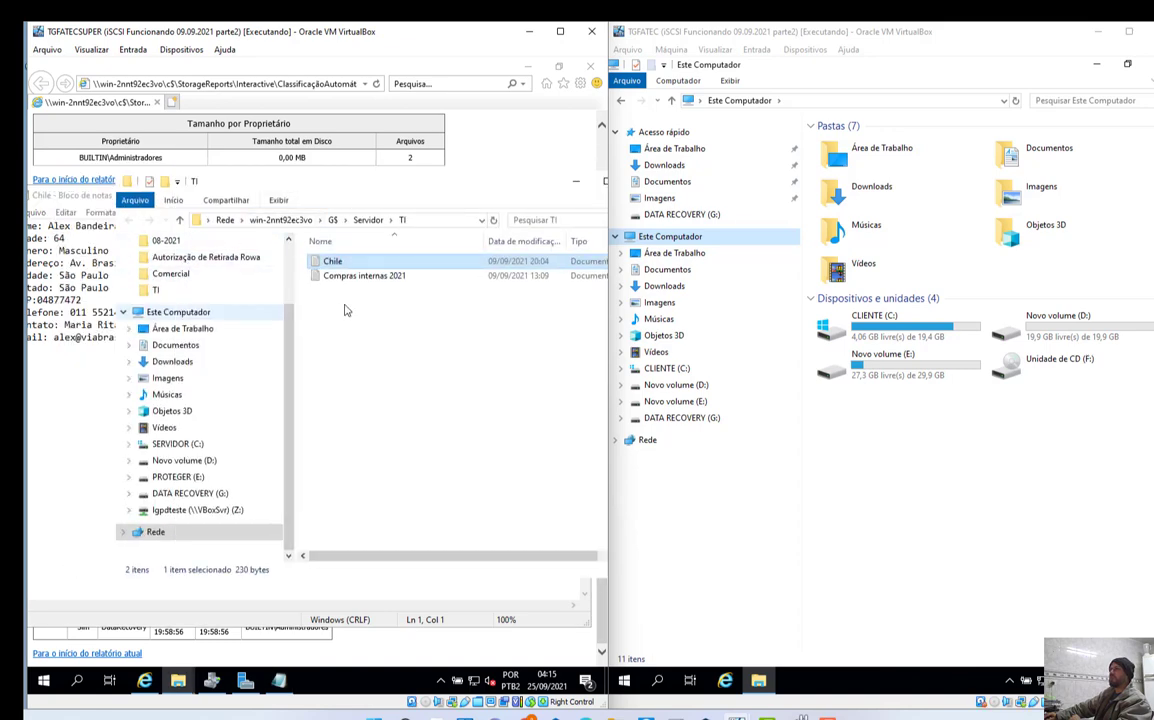
left_click(80, 350)
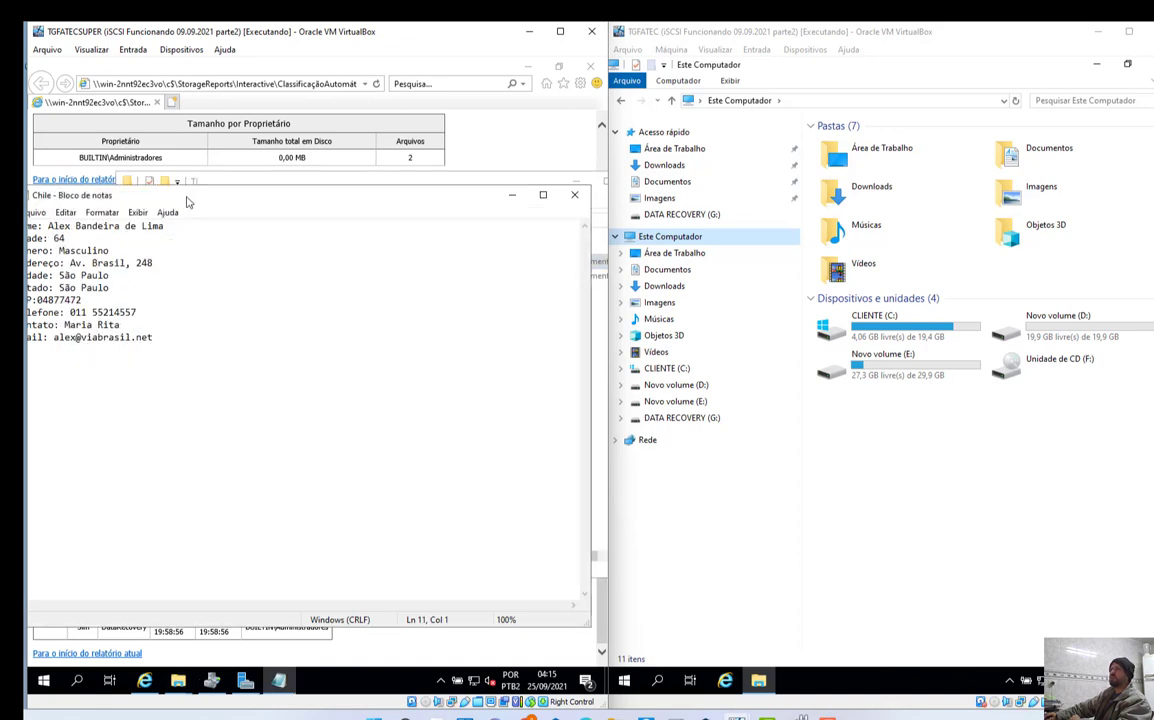
left_click_drag(186, 203, 364, 184)
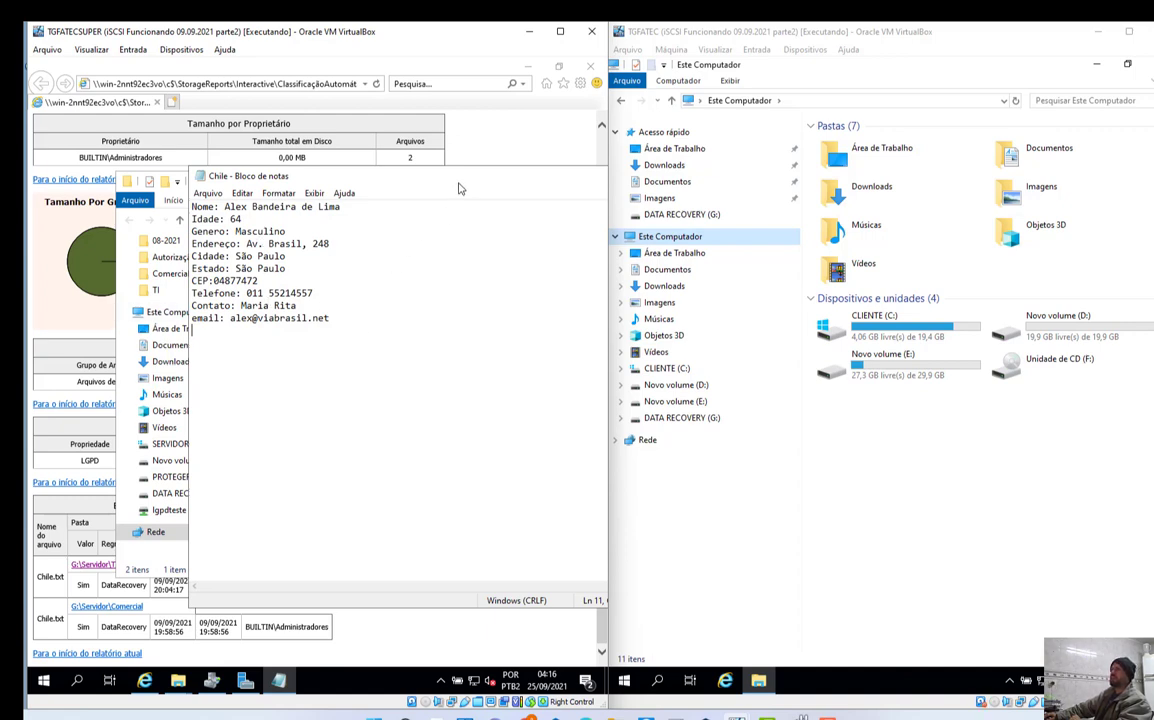
left_click_drag(459, 188, 431, 188)
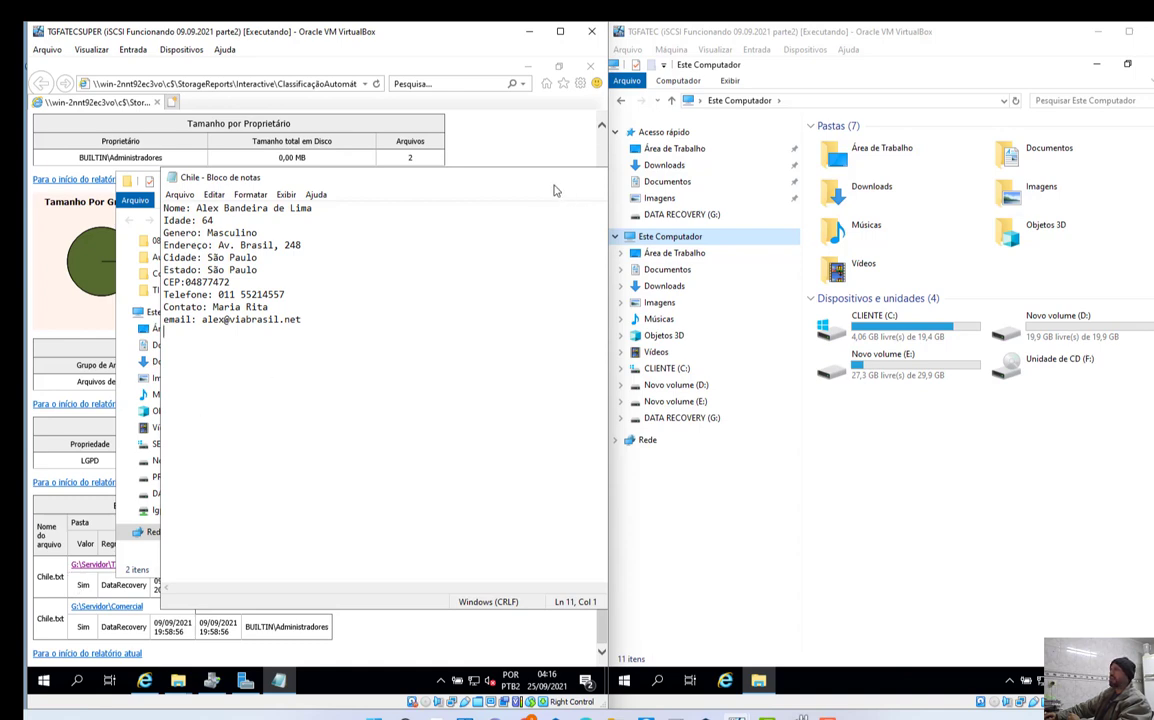
left_click_drag(555, 190, 364, 196)
Close the Chile text file, the TI folder window and the classification report
left_click(505, 179)
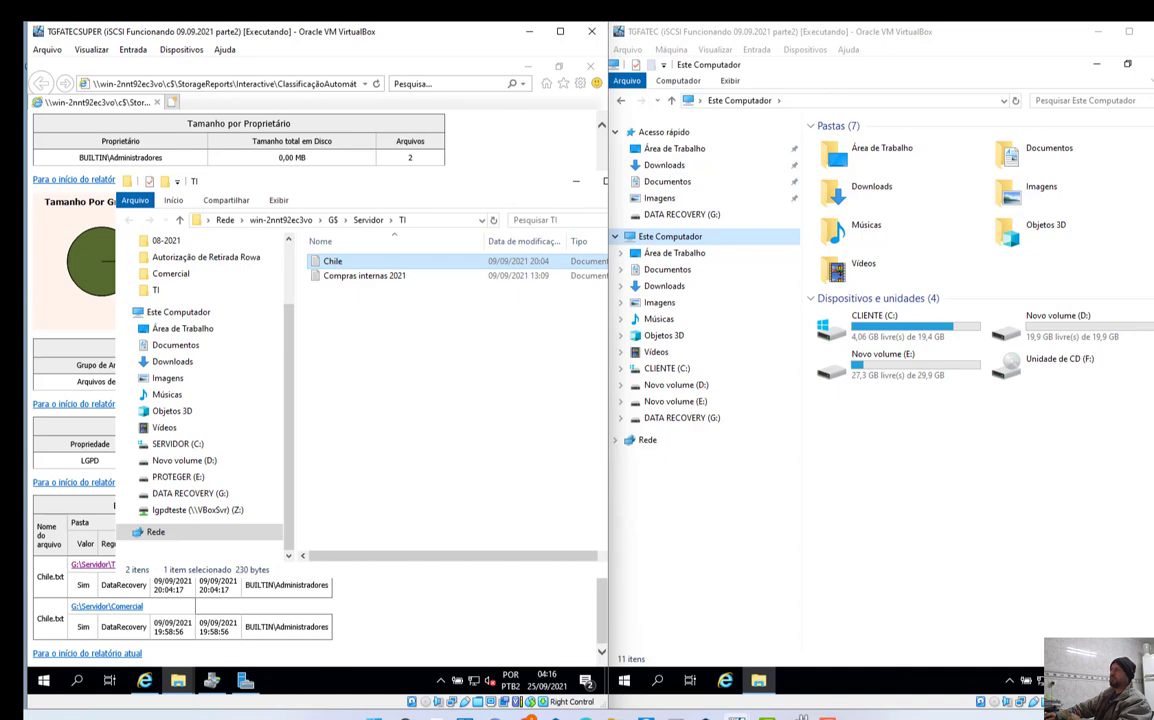
left_click_drag(540, 181, 455, 193)
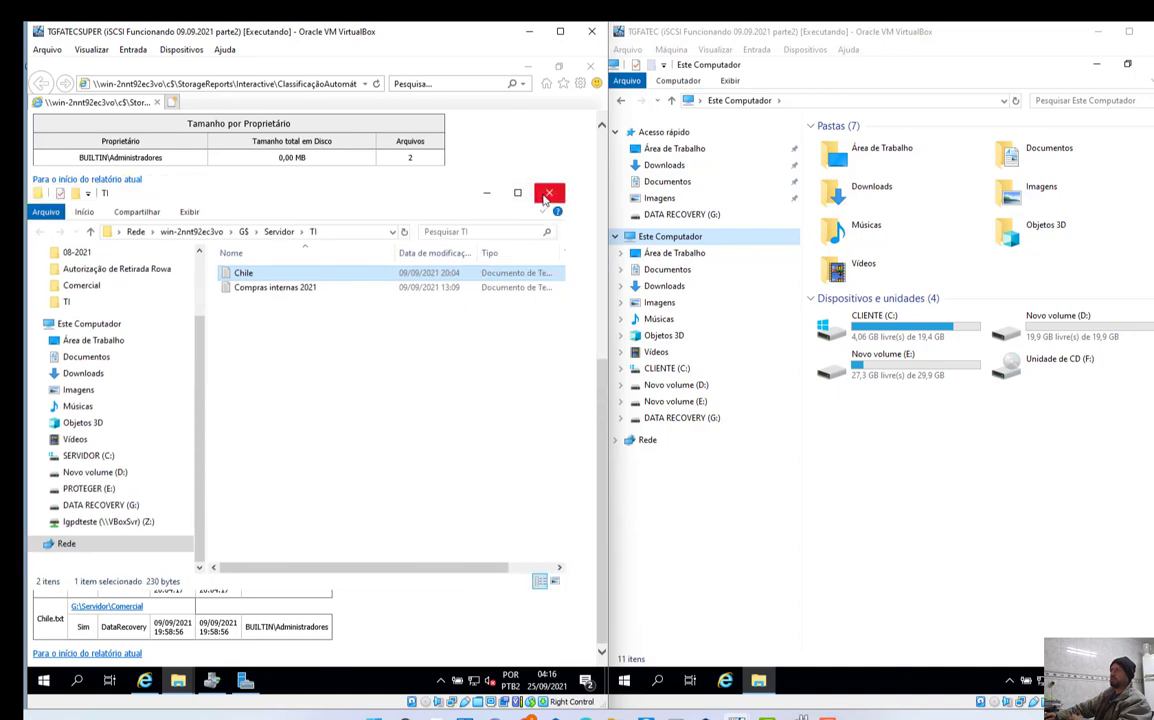
left_click(548, 194)
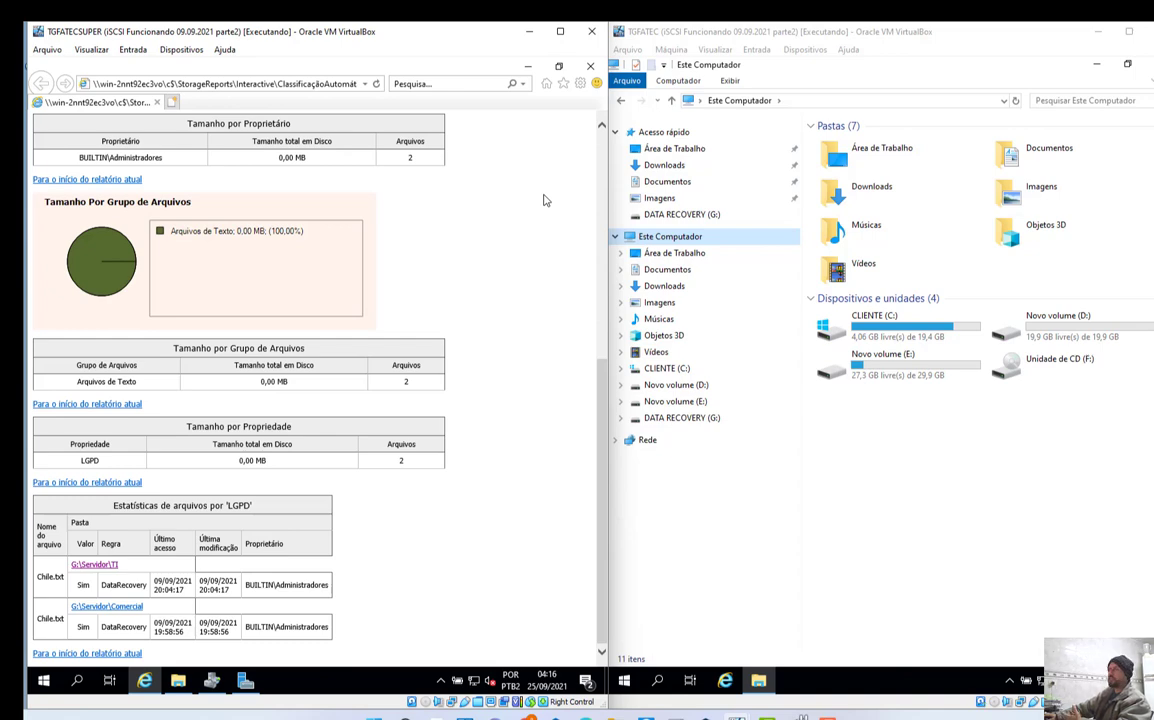
left_click(591, 68)
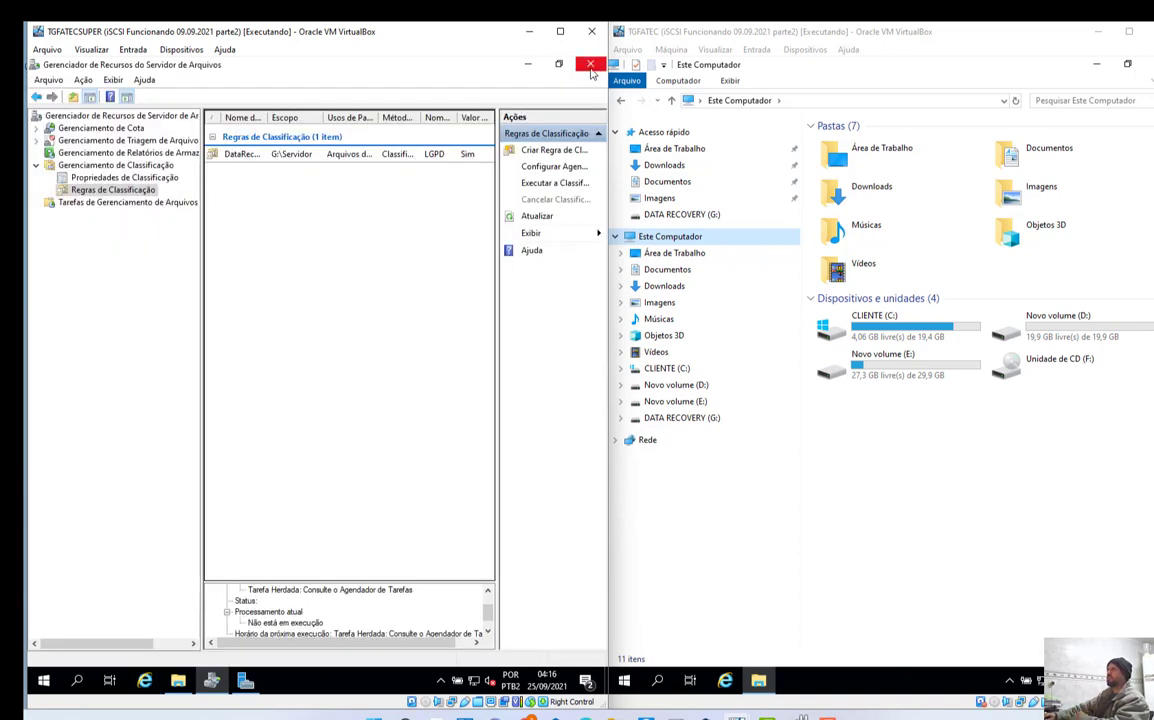
Open the DataRecovery rule's classification parameters, keeping Classificador de Conteúdo, and remove the email, nome and idade expressions
double_click(240, 154)
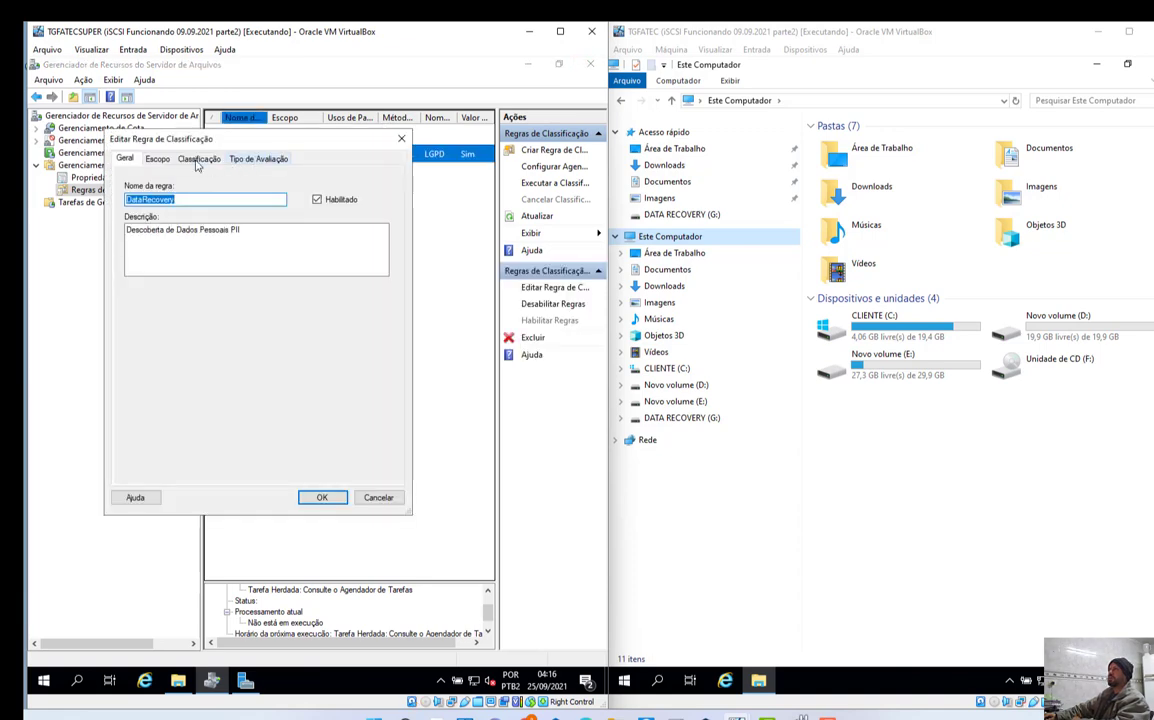
left_click(198, 160)
left_click(193, 203)
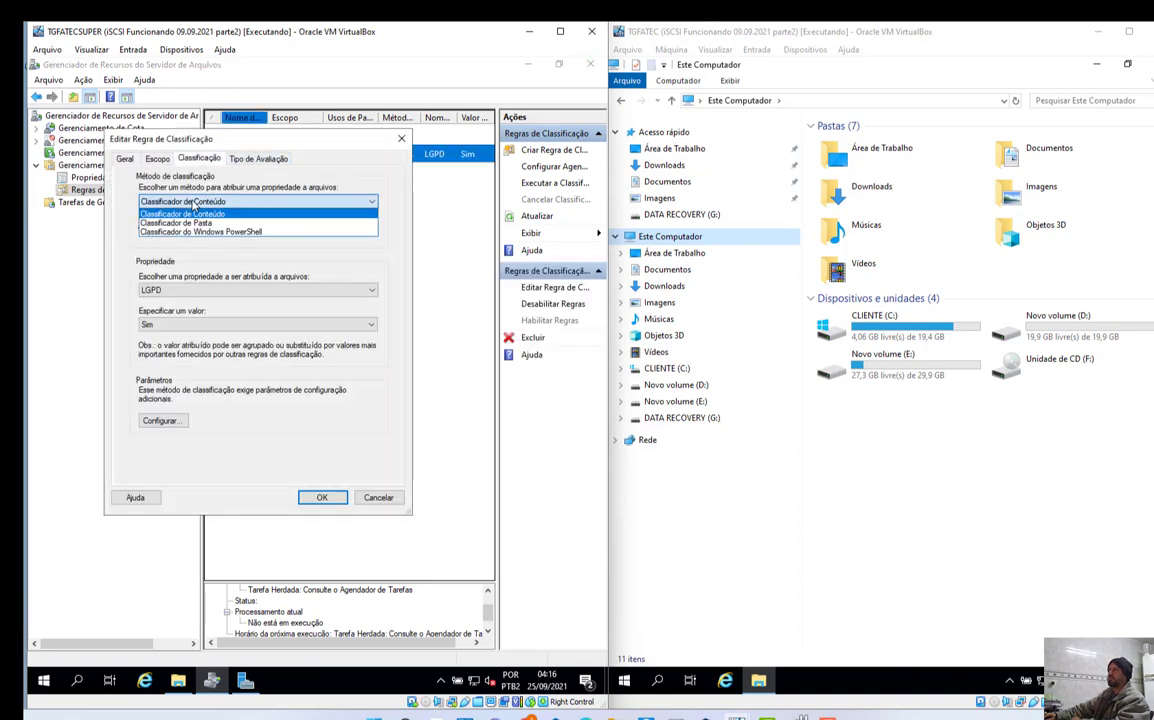
left_click(200, 214)
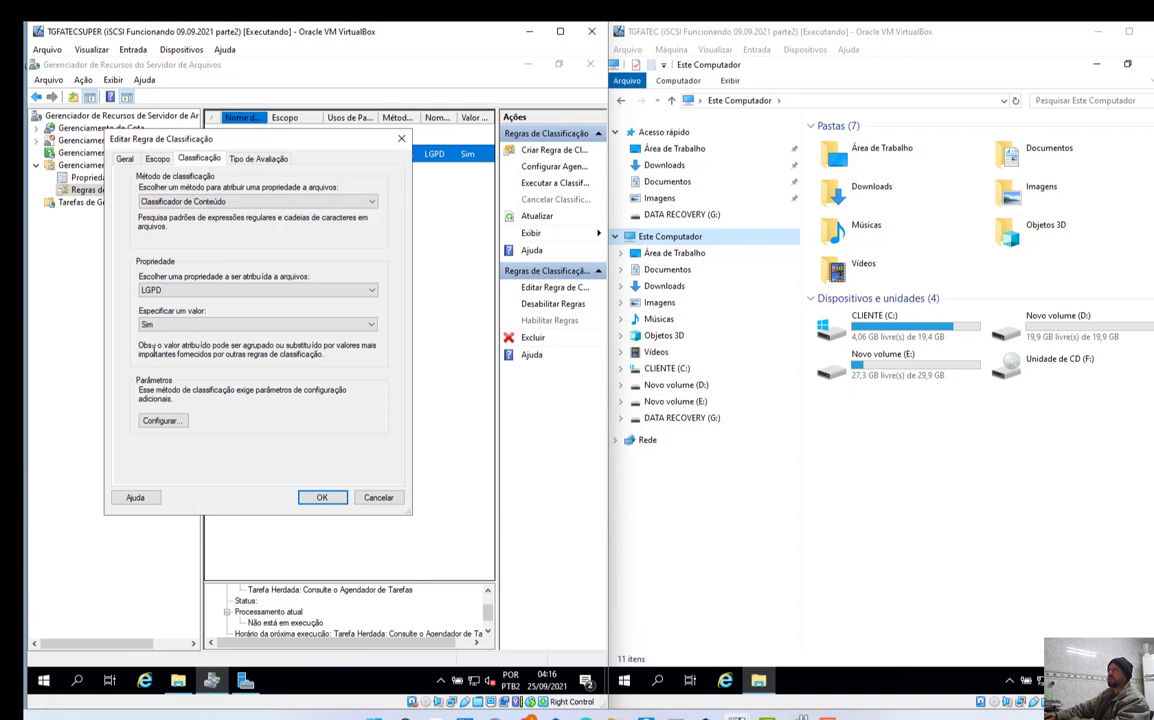
left_click(160, 421)
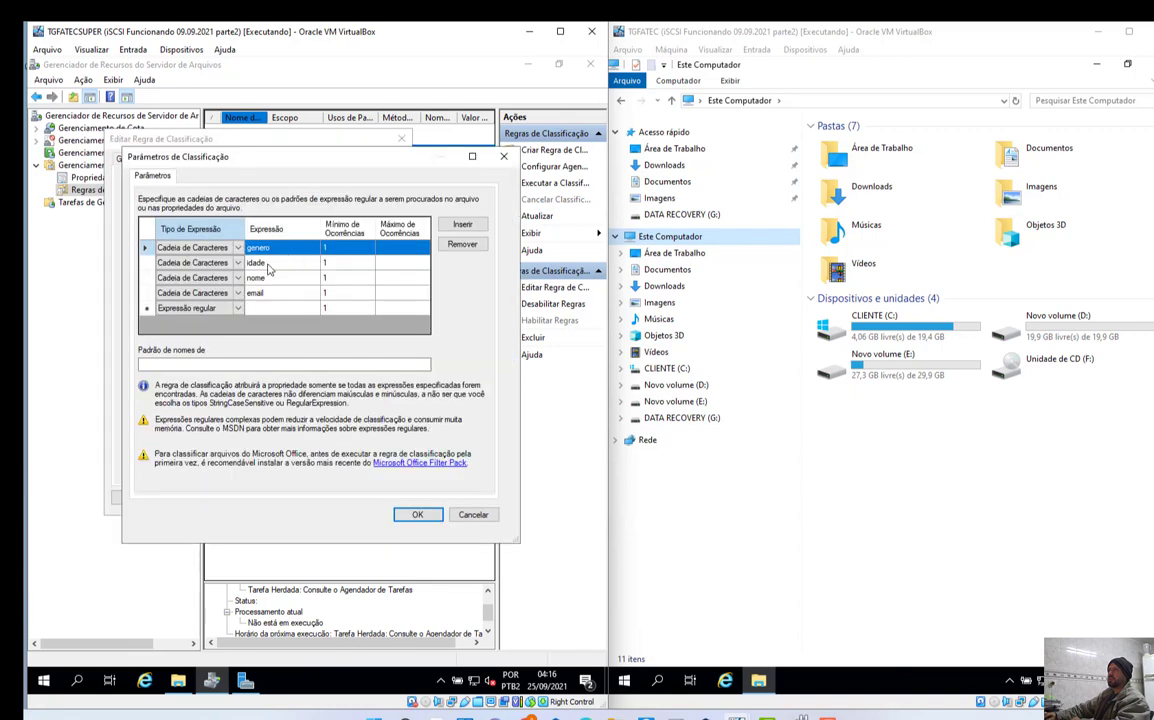
left_click(266, 294)
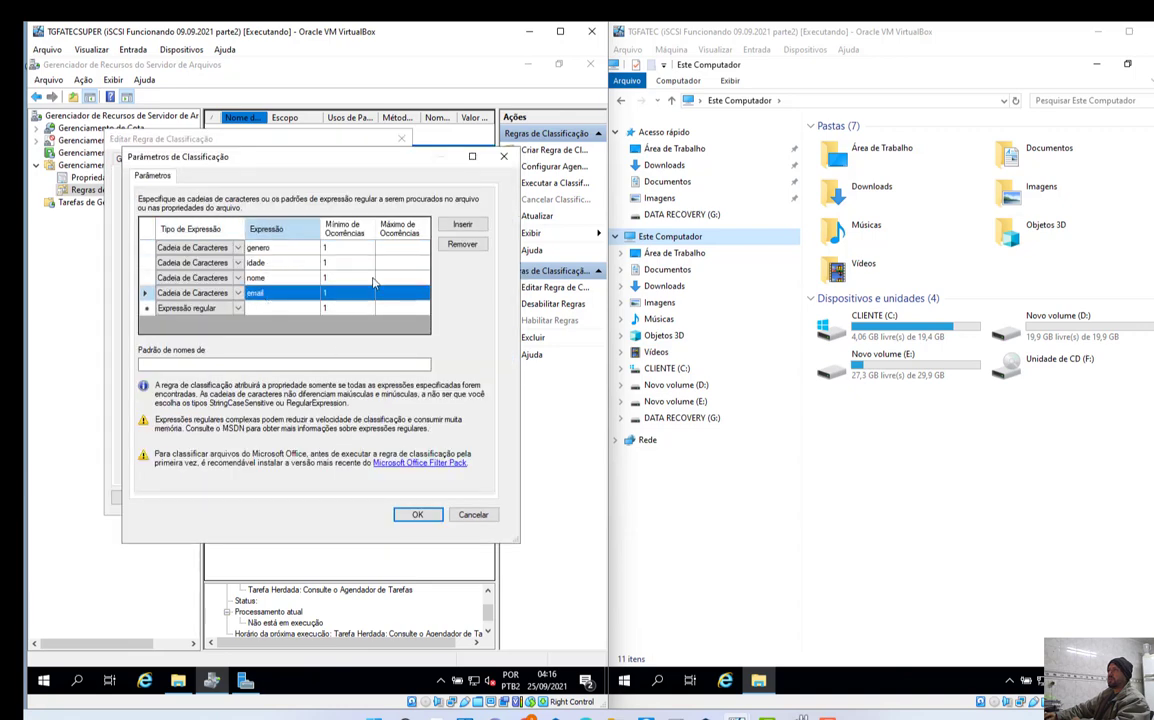
left_click(462, 244)
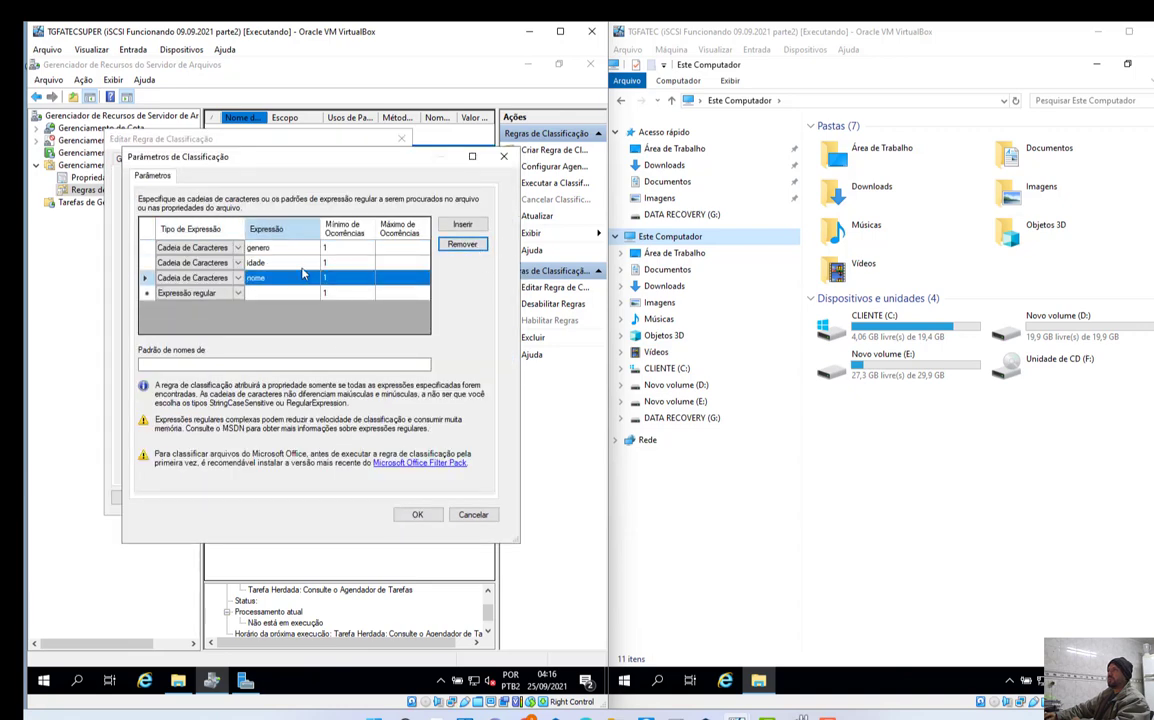
left_click(462, 244)
left_click(463, 245)
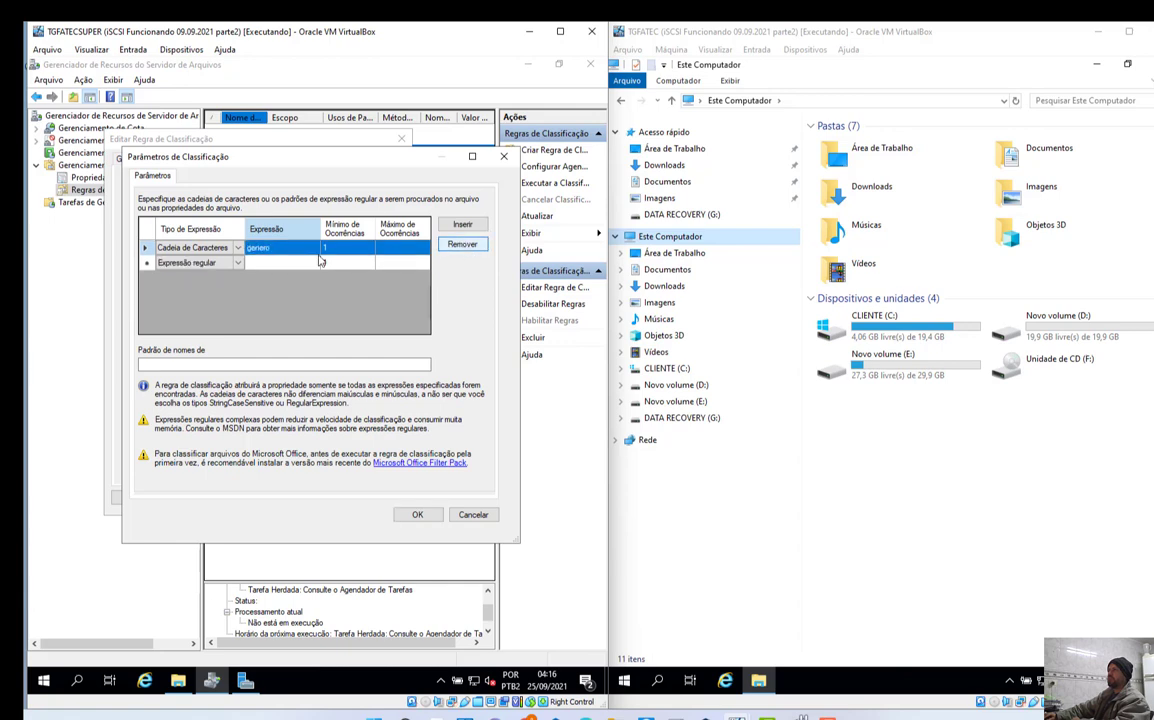
Replace the genero expression with cpf and accept the parameters and the edited rule
left_click(287, 249)
left_click_drag(270, 248, 247, 254)
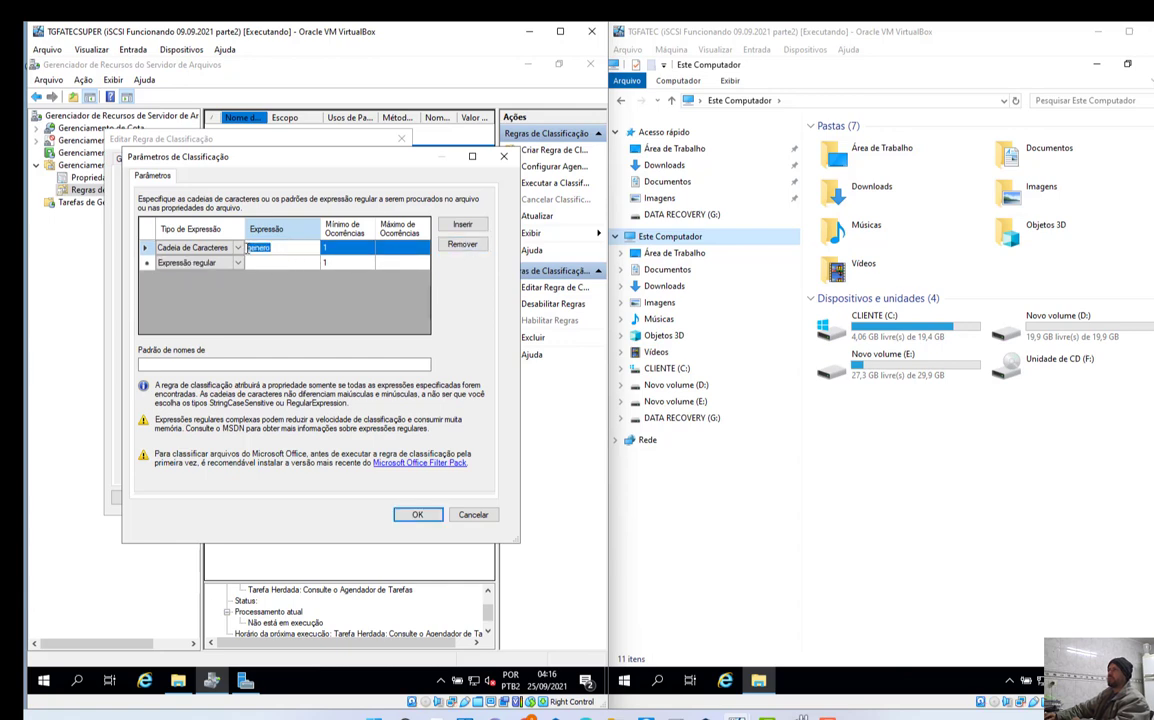
type("cpf")
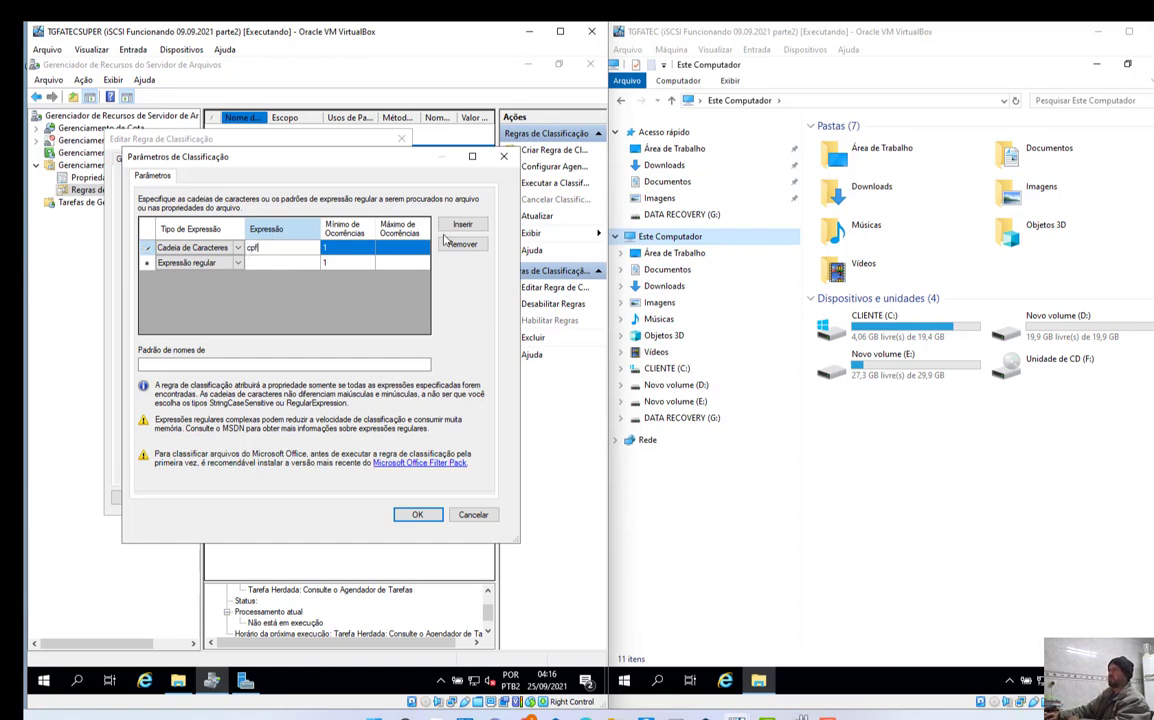
left_click(418, 516)
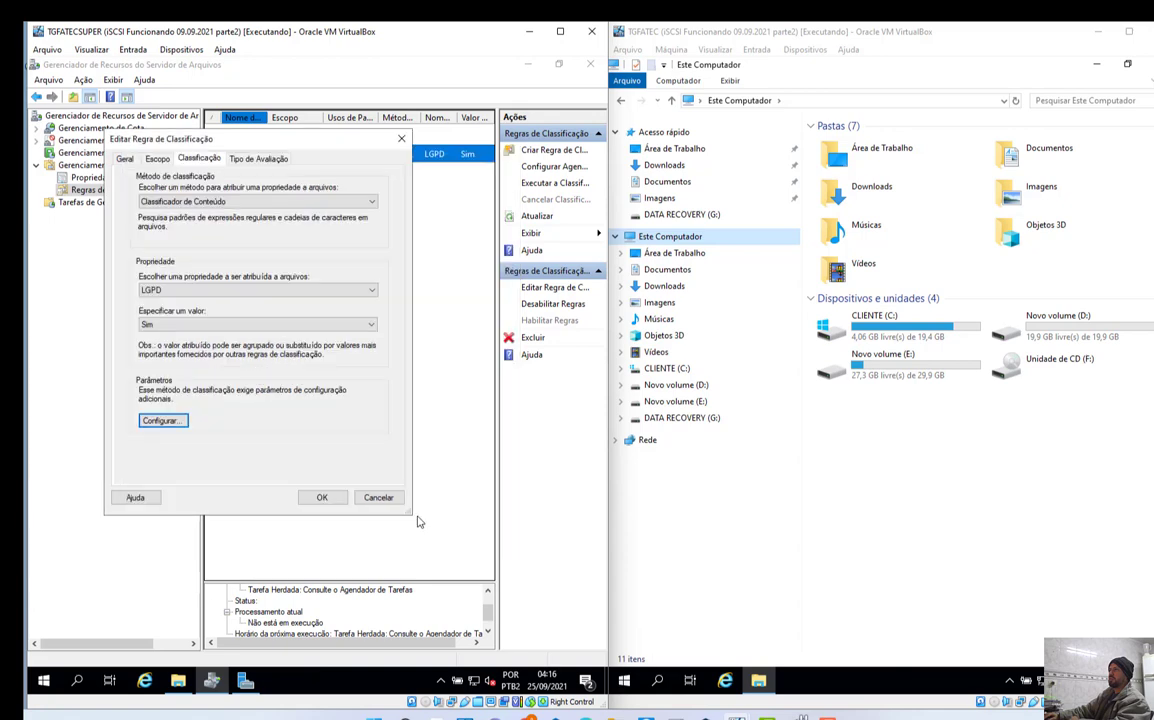
left_click(319, 497)
Run the classification with all rules, choosing to wait for its completion
right_click(299, 308)
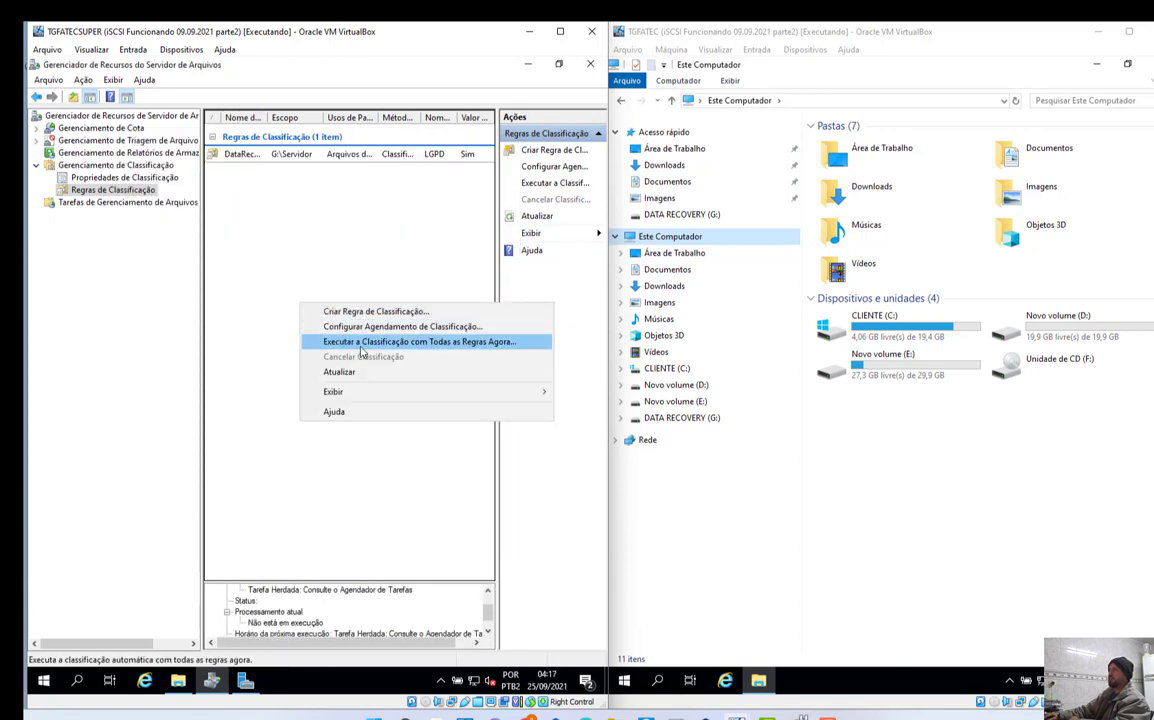
left_click(365, 343)
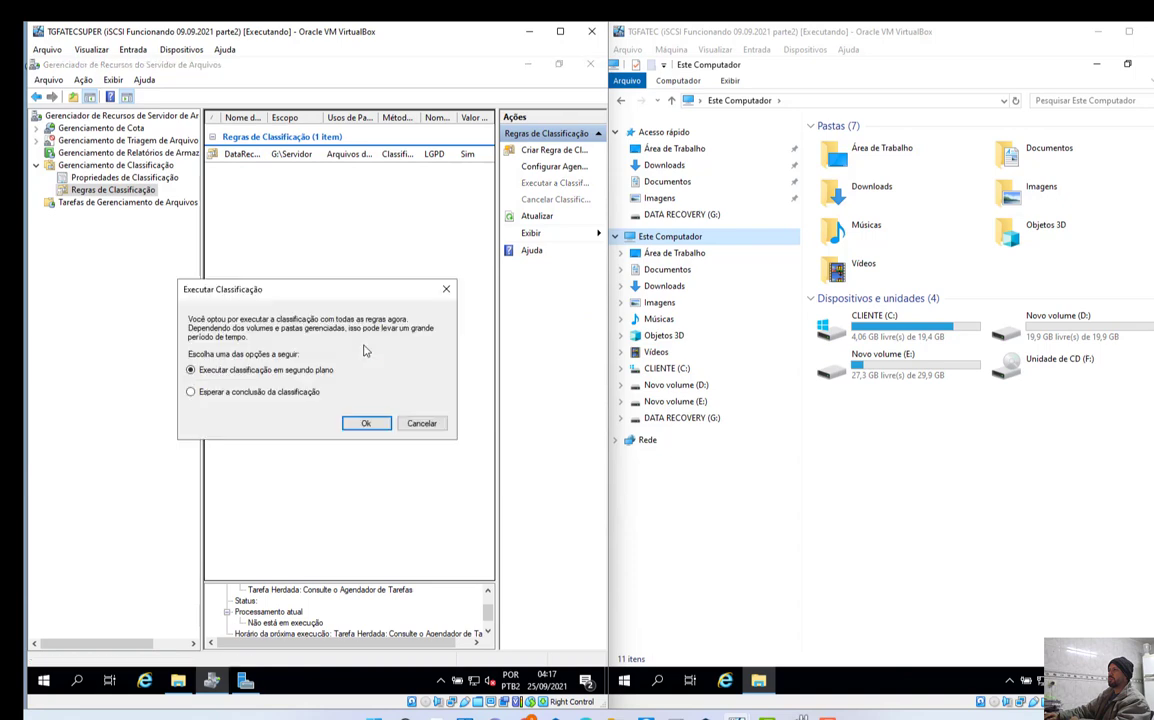
left_click(262, 392)
left_click(364, 423)
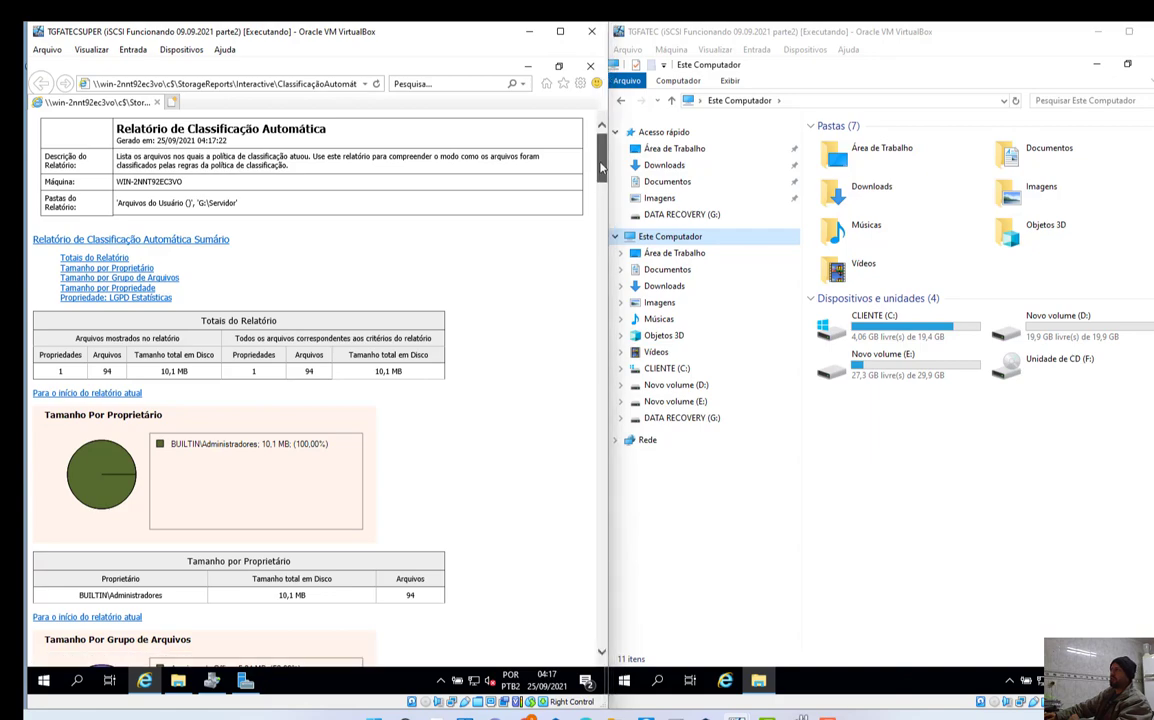
Review the new report's LGPD file statistics and examine the Compras internas 2021 text file from the G:\Servidor\Comercial folder
left_click_drag(601, 168, 595, 193)
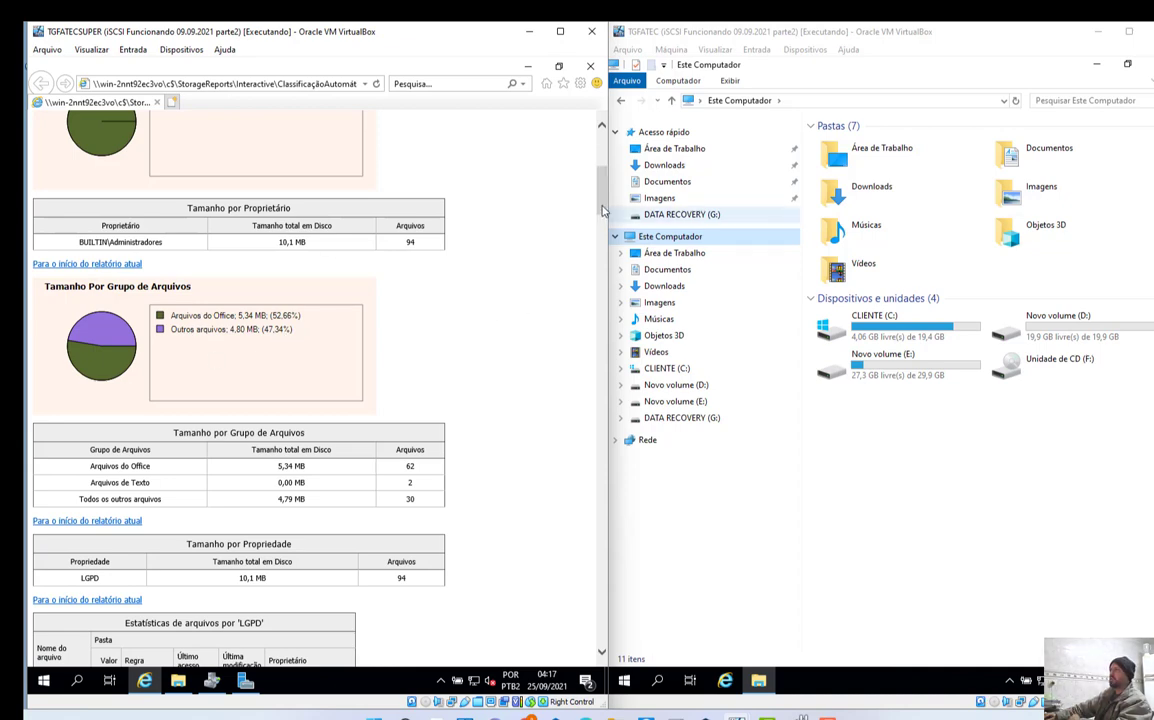
left_click_drag(599, 224, 601, 242)
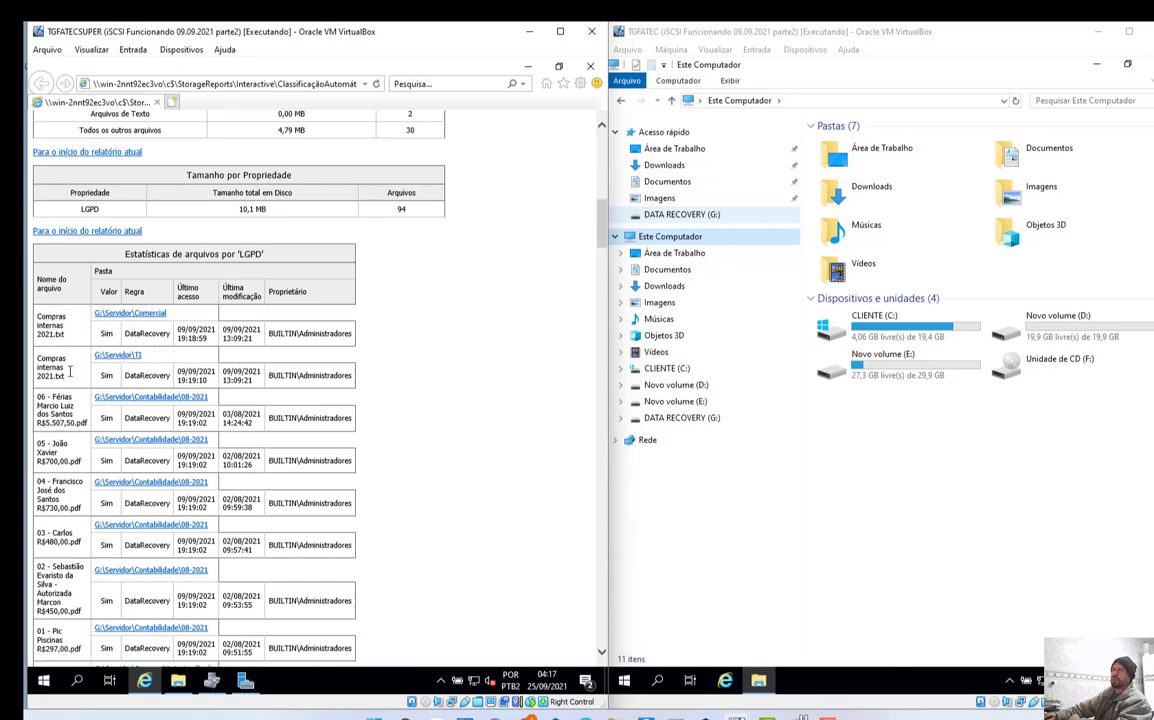
left_click(153, 314)
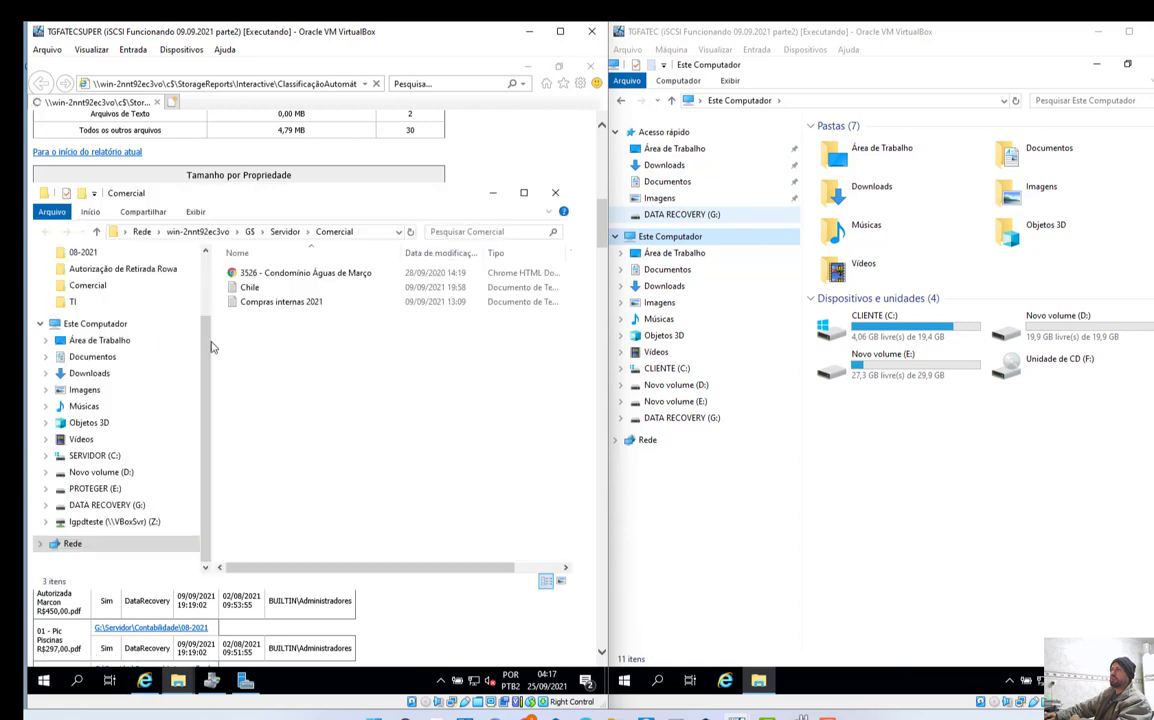
double_click(282, 305)
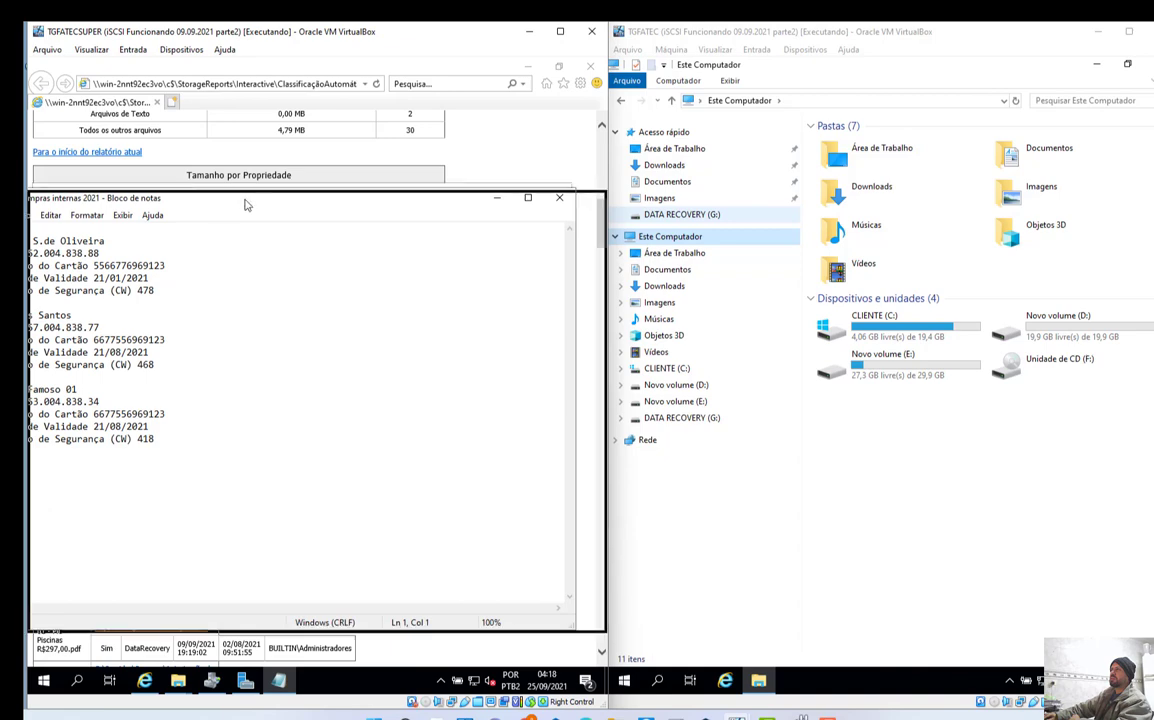
left_click_drag(245, 200, 386, 215)
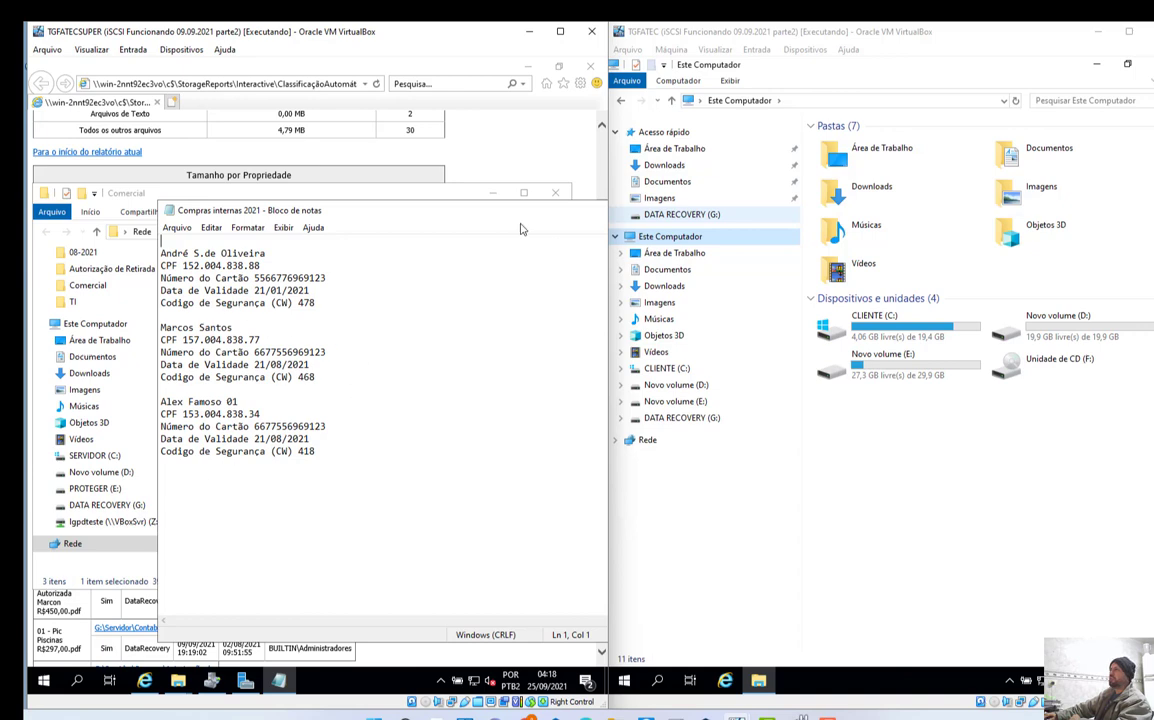
Close the Compras internas 2021 text file and the Comercial folder window
left_click_drag(470, 209, 343, 198)
left_click(576, 212)
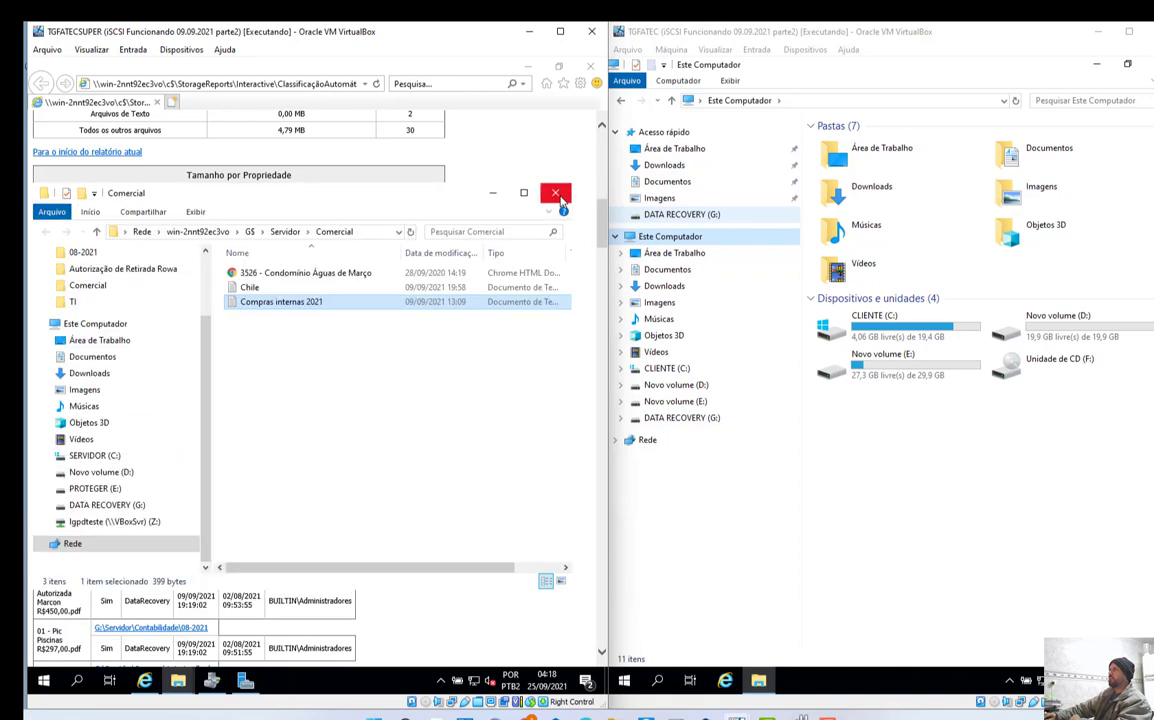
left_click(555, 194)
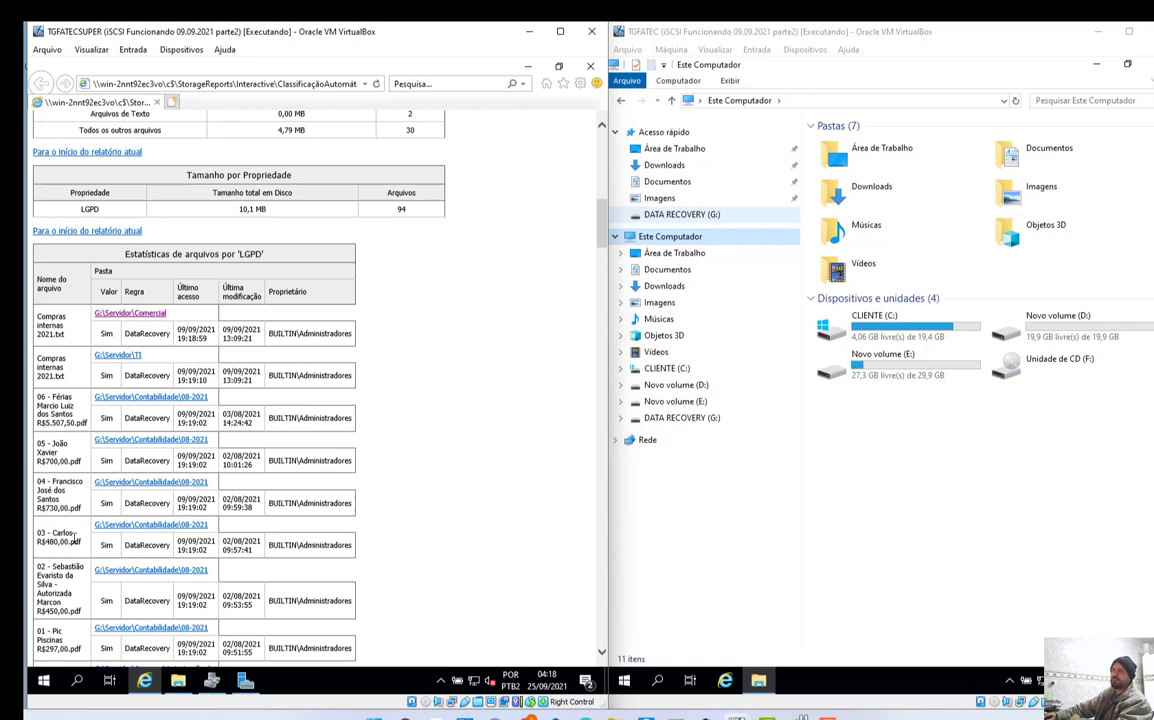
Open the R$700,00 receipt numbered 05 from G:\Servidor\Contabilidade\08-2021 and highlight its payer CPF / CNPJ label
scroll(75, 540, "down", 2)
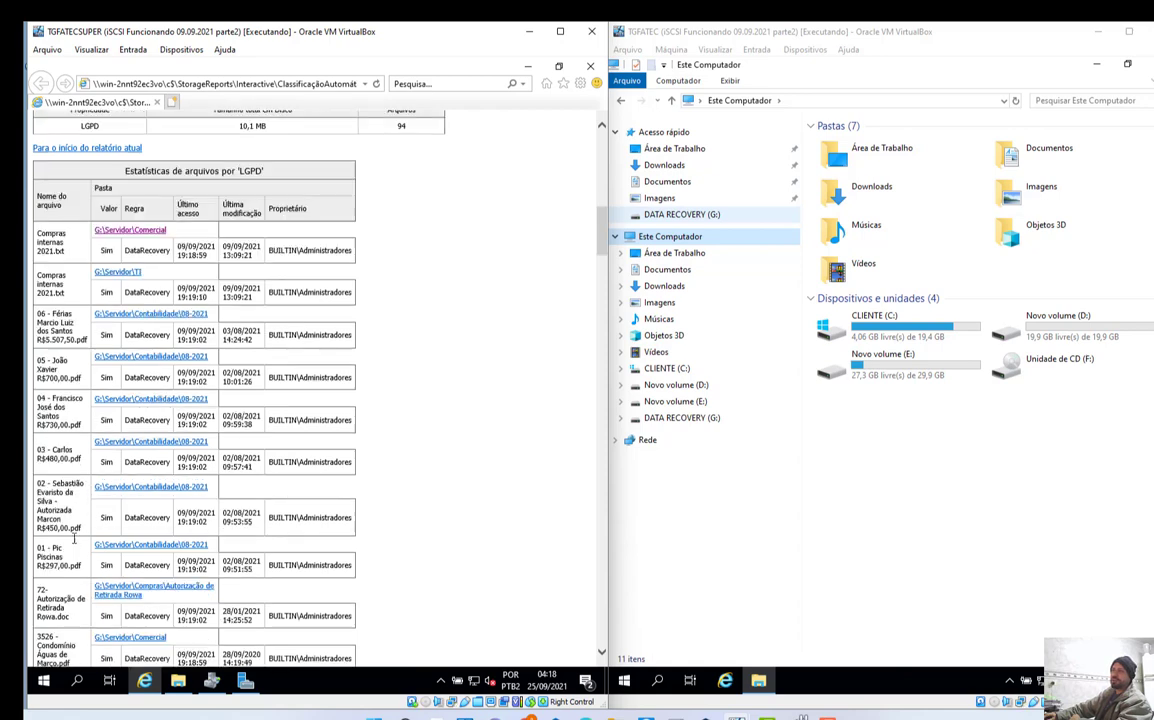
left_click(142, 360)
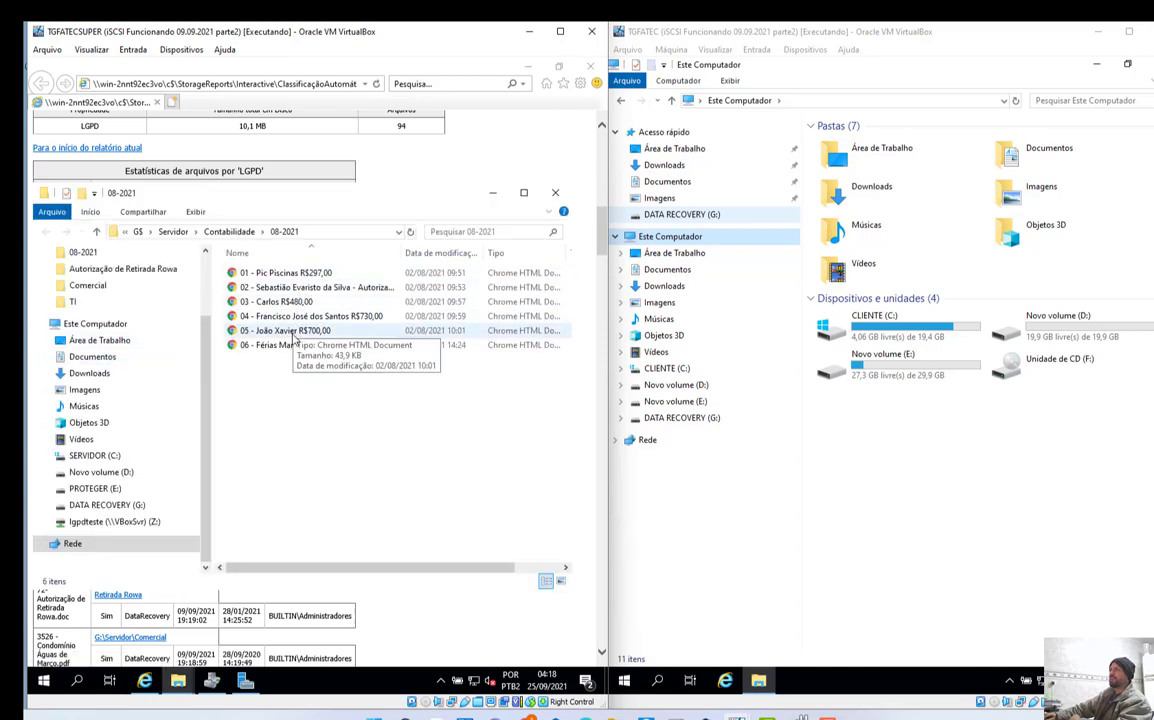
left_click(295, 331)
double_click(295, 331)
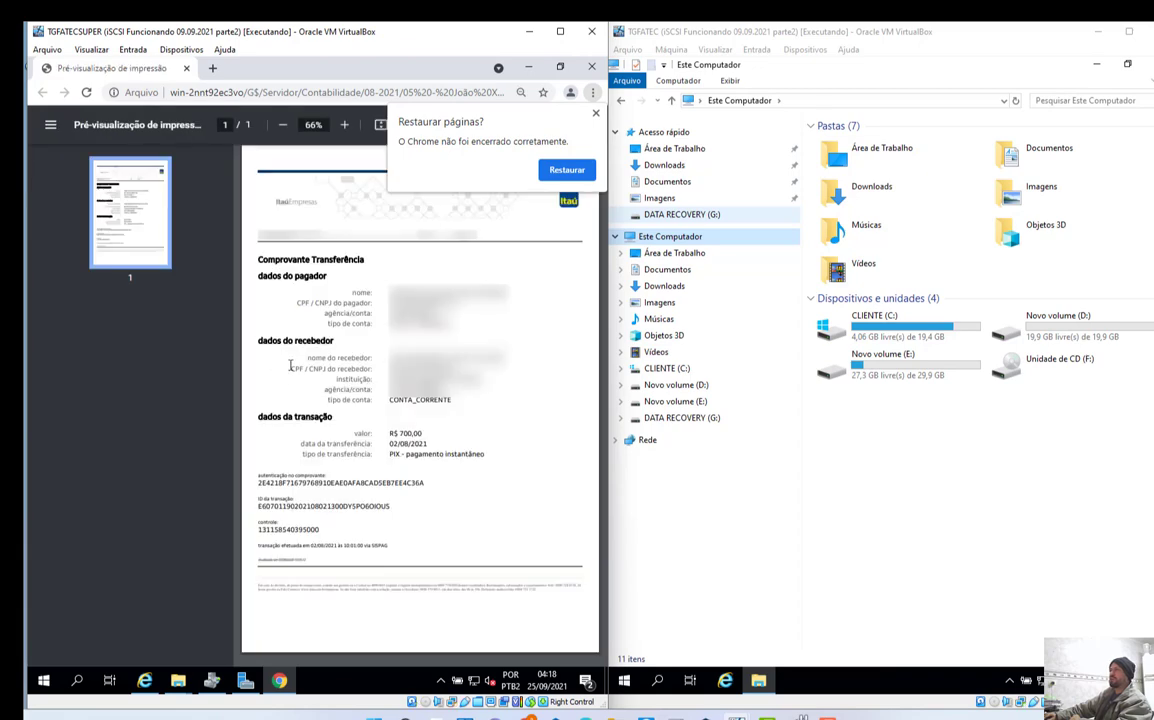
mouse_move(290, 366)
left_mouse_down()
mouse_move(430, 352)
mouse_move(296, 368)
left_mouse_up()
left_click_drag(297, 302, 373, 303)
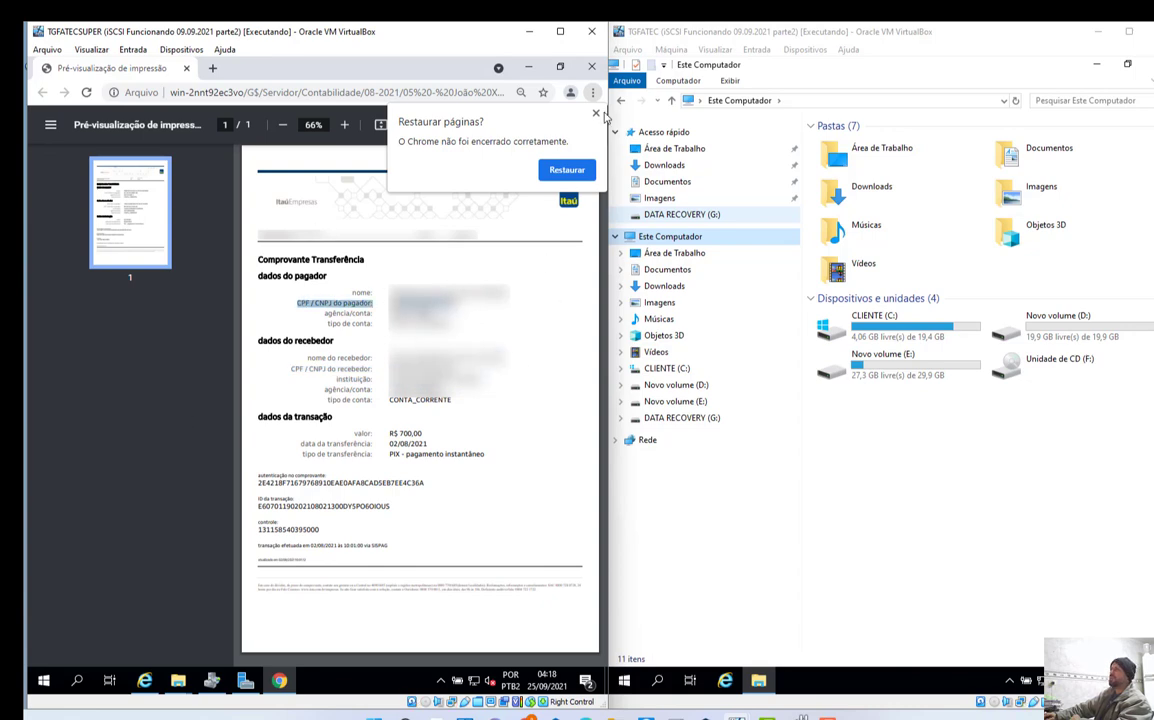
left_click(553, 203)
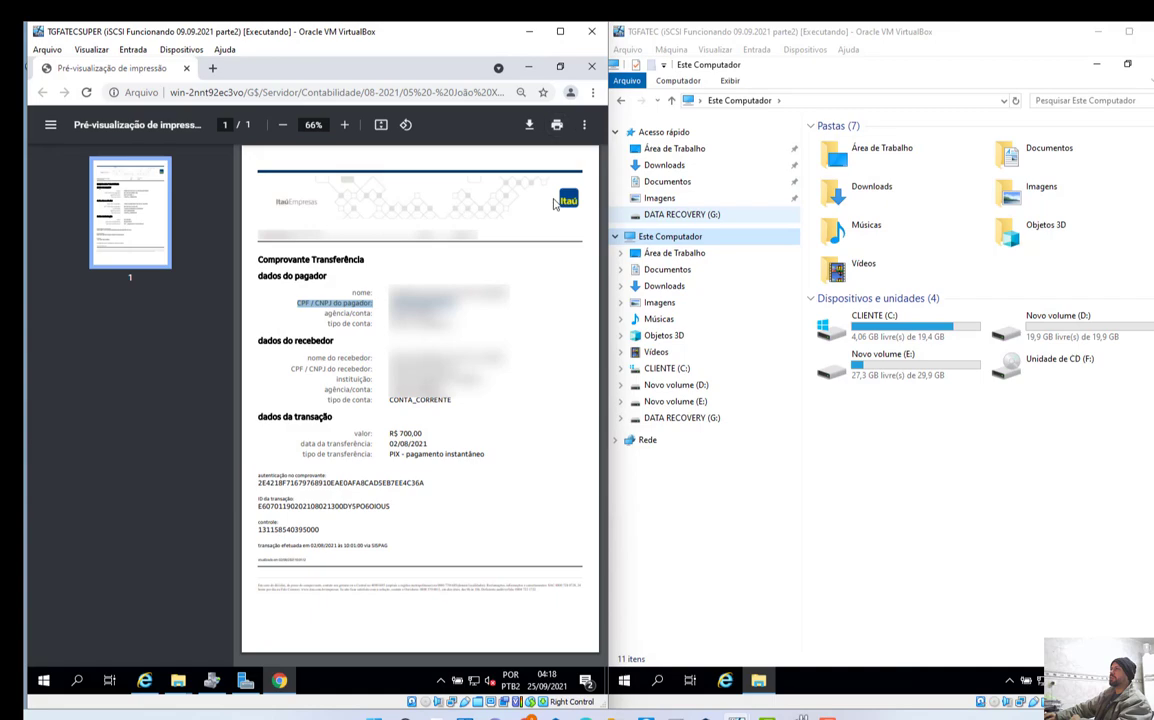
Clear both virtual machines' desktops by closing the receipt, report, resource manager and folder windows, minimizing the server's Este Computador window
left_click(591, 67)
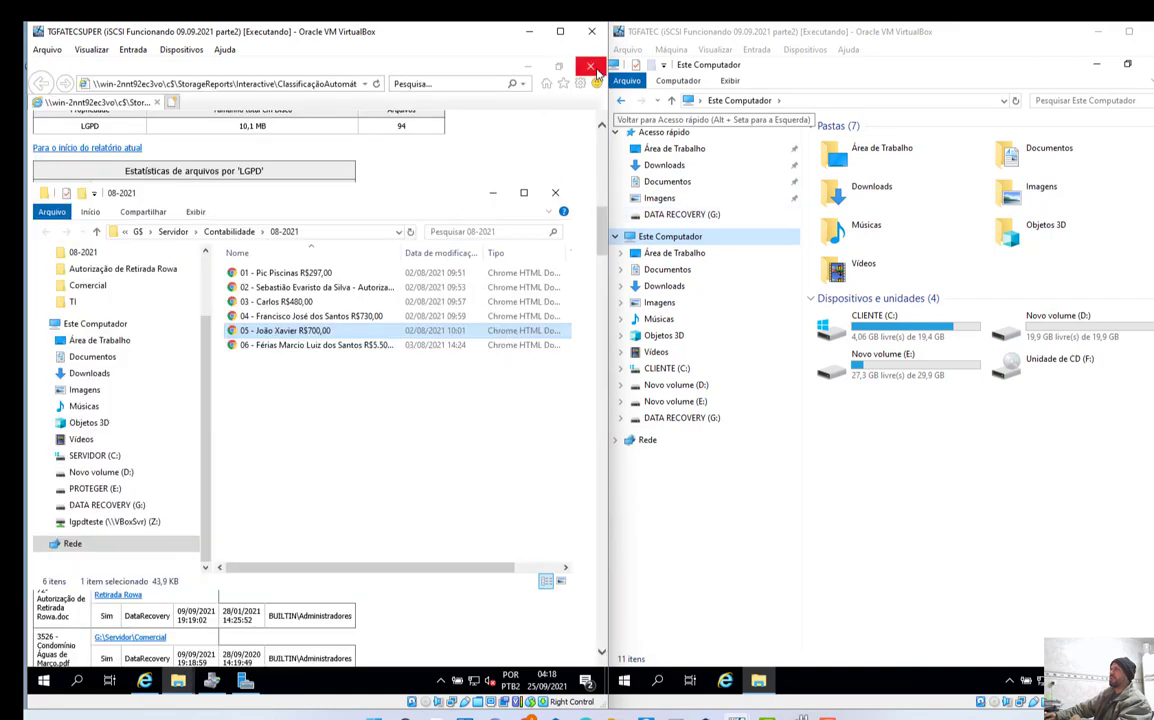
left_click(591, 67)
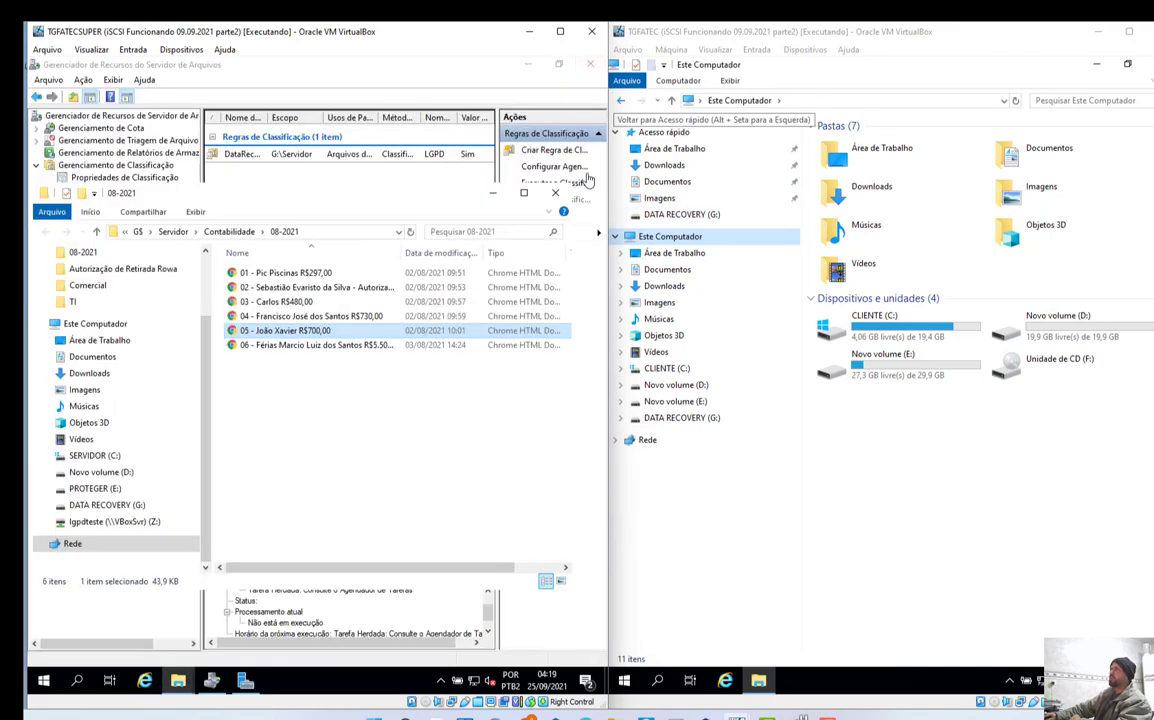
left_click(593, 67)
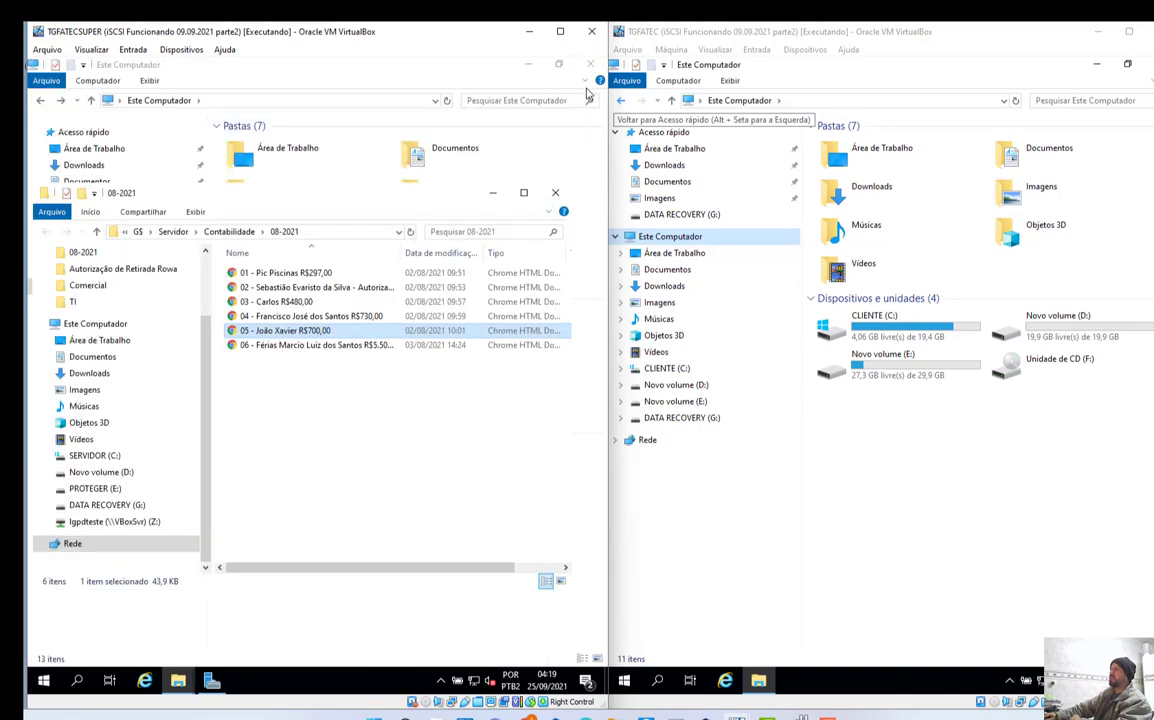
left_click(531, 64)
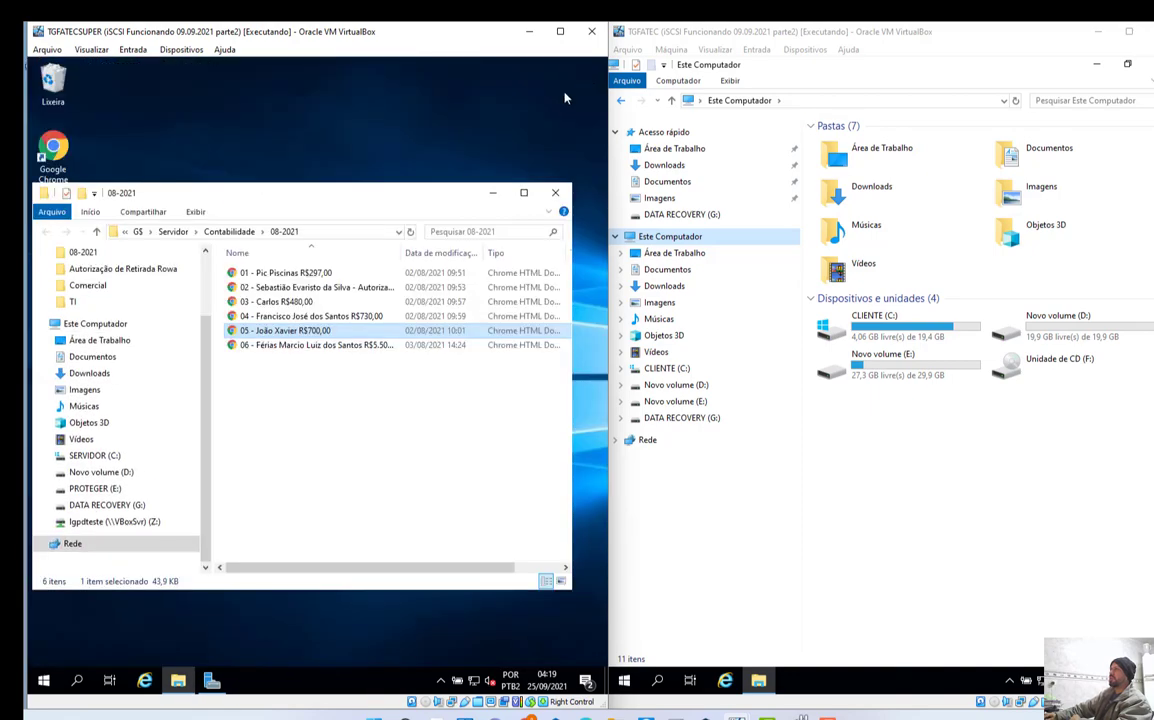
left_click(555, 192)
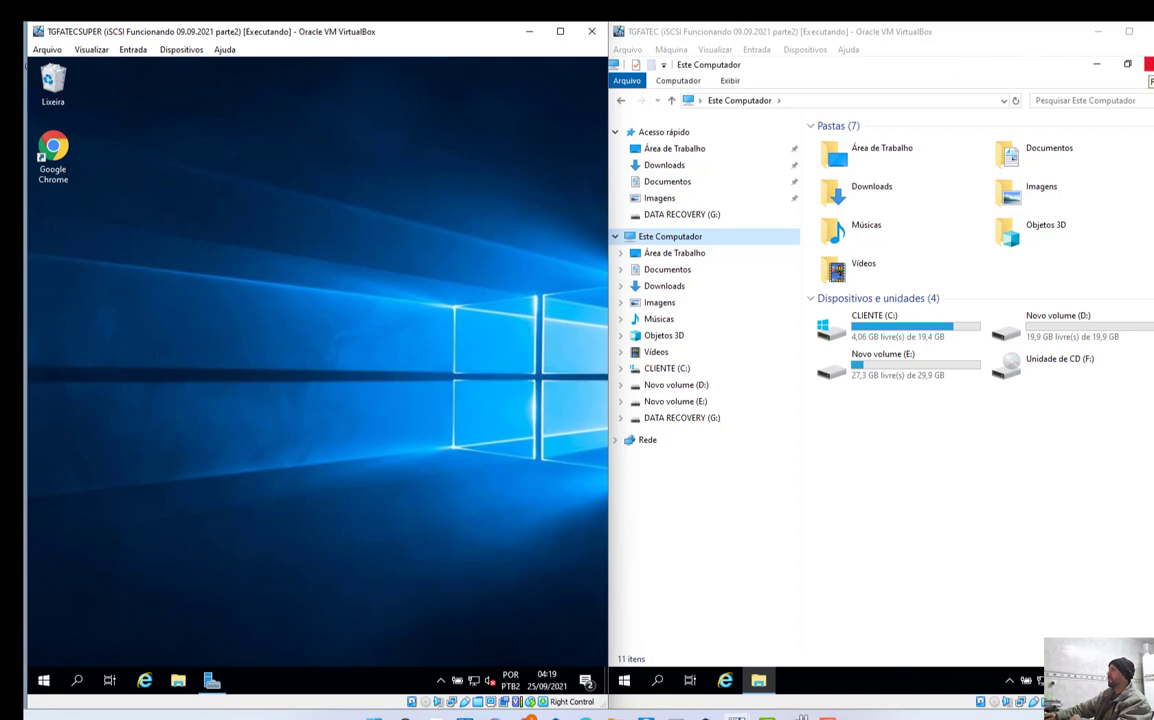
left_click(1149, 64)
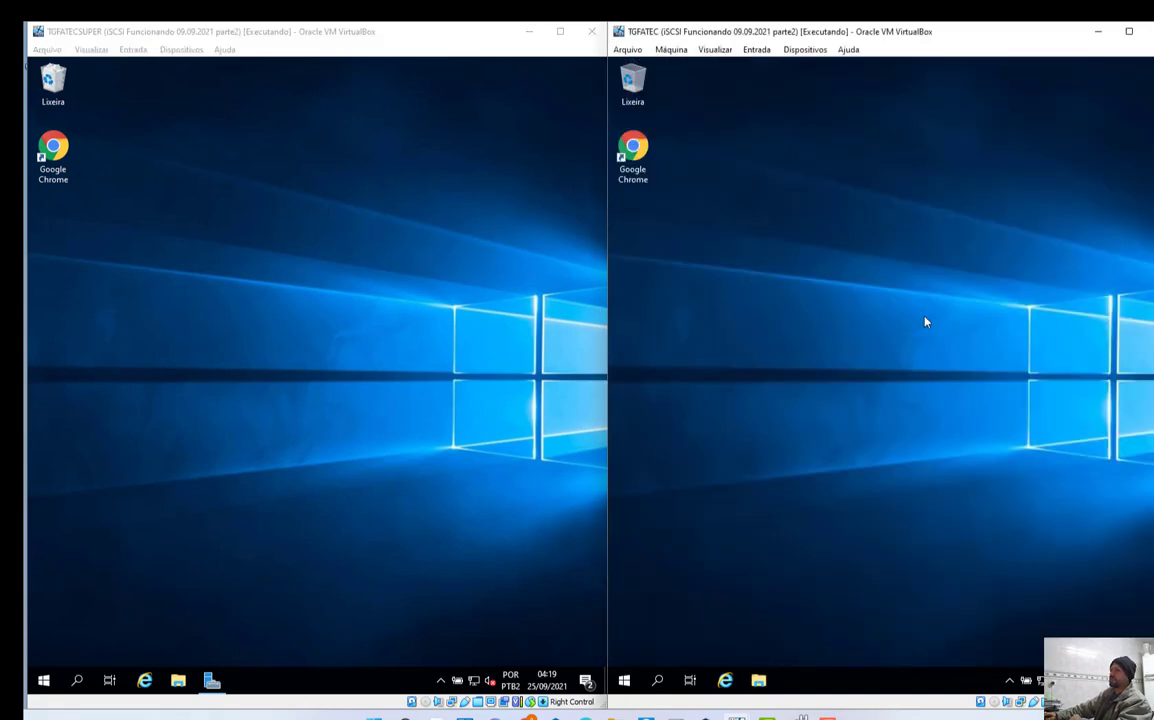